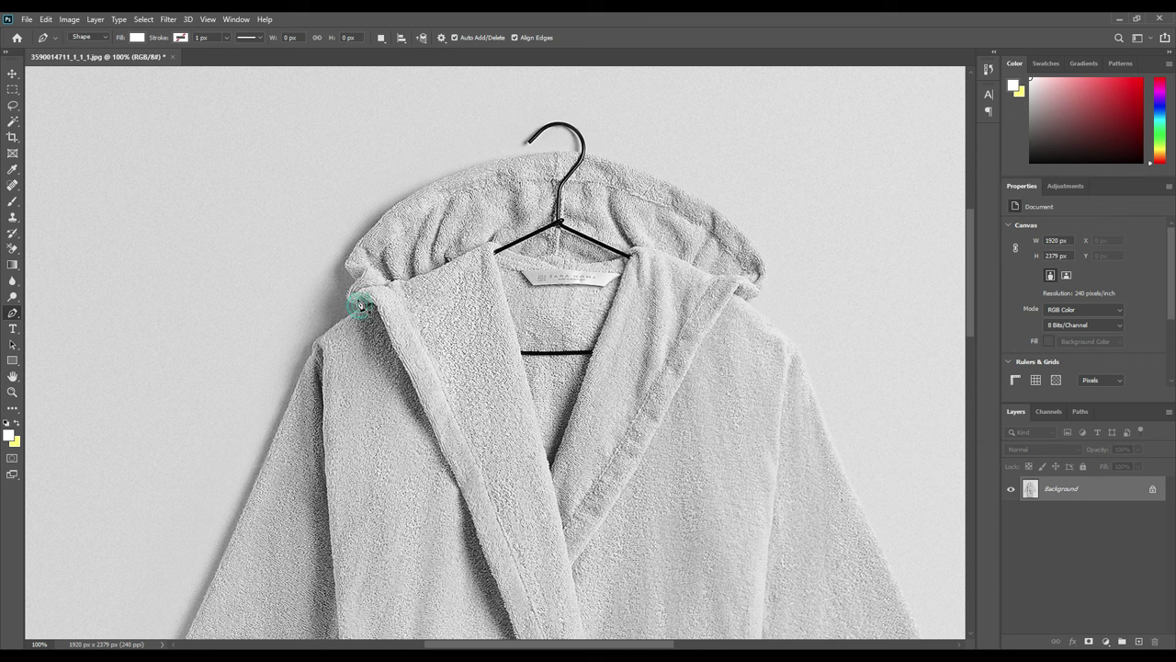
Draw a Pen tool shape outline over the hood and hanger hook to the robe's right shoulder
{"action": "left_click", "coordinate": [366, 232]}
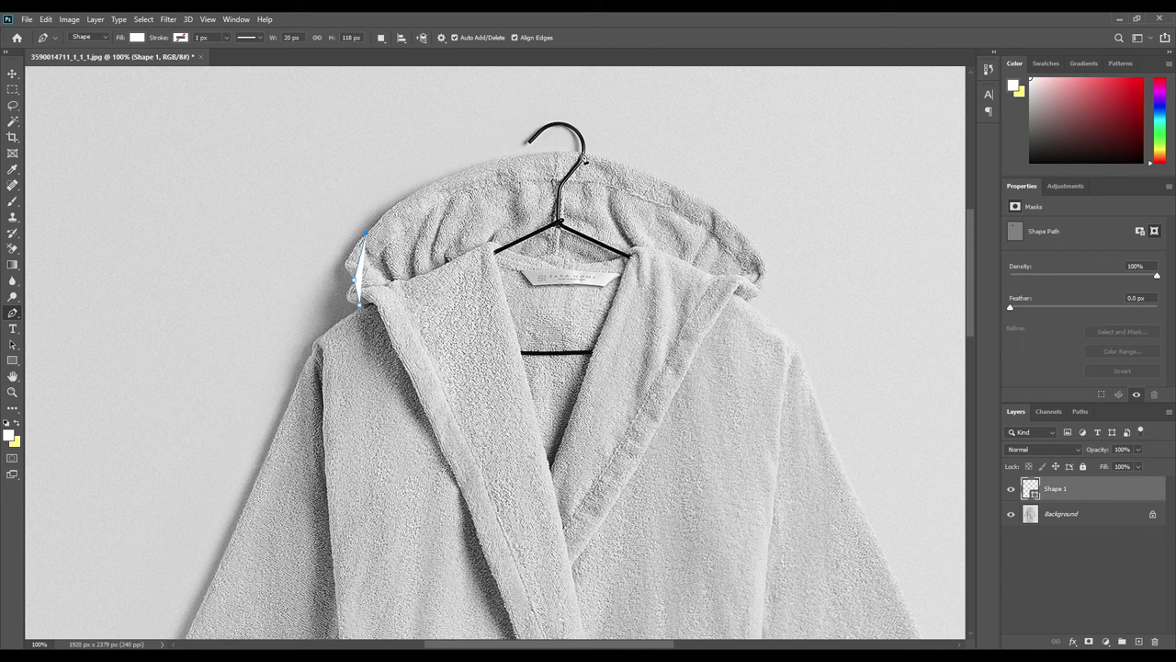
{"action": "left_click", "coordinate": [586, 153]}
{"action": "left_click", "coordinate": [527, 142]}
{"action": "left_click", "coordinate": [761, 284]}
{"action": "left_click", "coordinate": [741, 300]}
{"action": "left_click", "coordinate": [805, 365]}
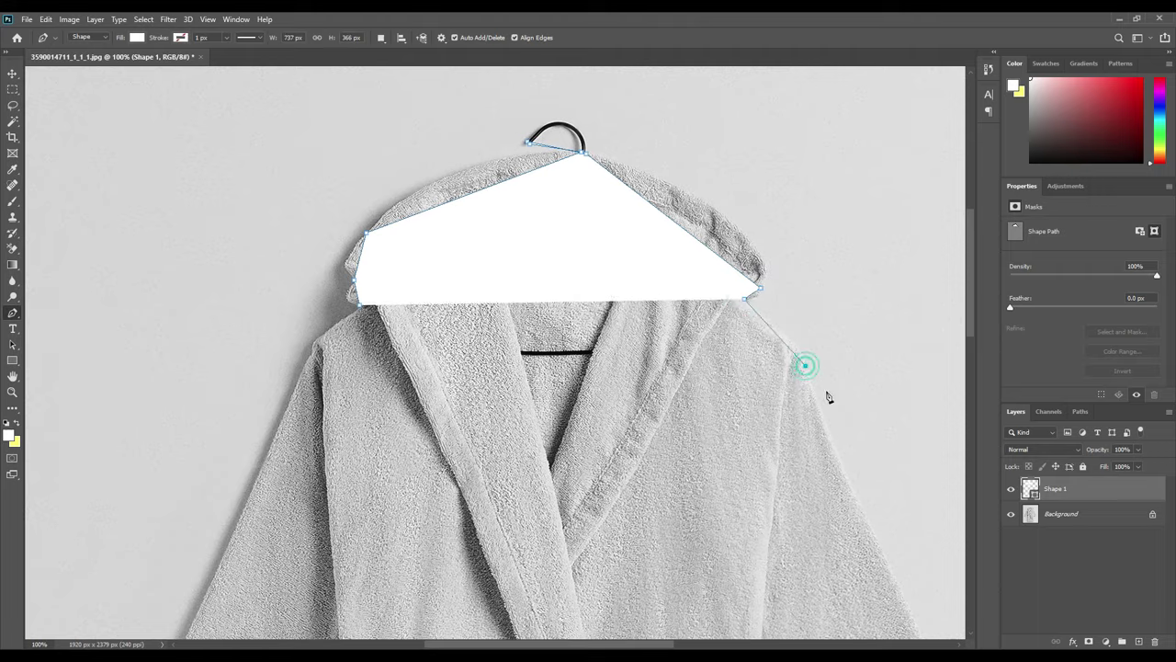
Continue the outline down the right sleeve's outer edge and around its cuff
{"action": "left_click_drag", "start_coordinate": [901, 588], "coordinate": [636, 95]}
{"action": "left_click", "coordinate": [739, 332]}
{"action": "left_click", "coordinate": [739, 351]}
{"action": "left_click", "coordinate": [738, 351]}
{"action": "left_click", "coordinate": [619, 414]}
{"action": "left_click", "coordinate": [605, 409]}
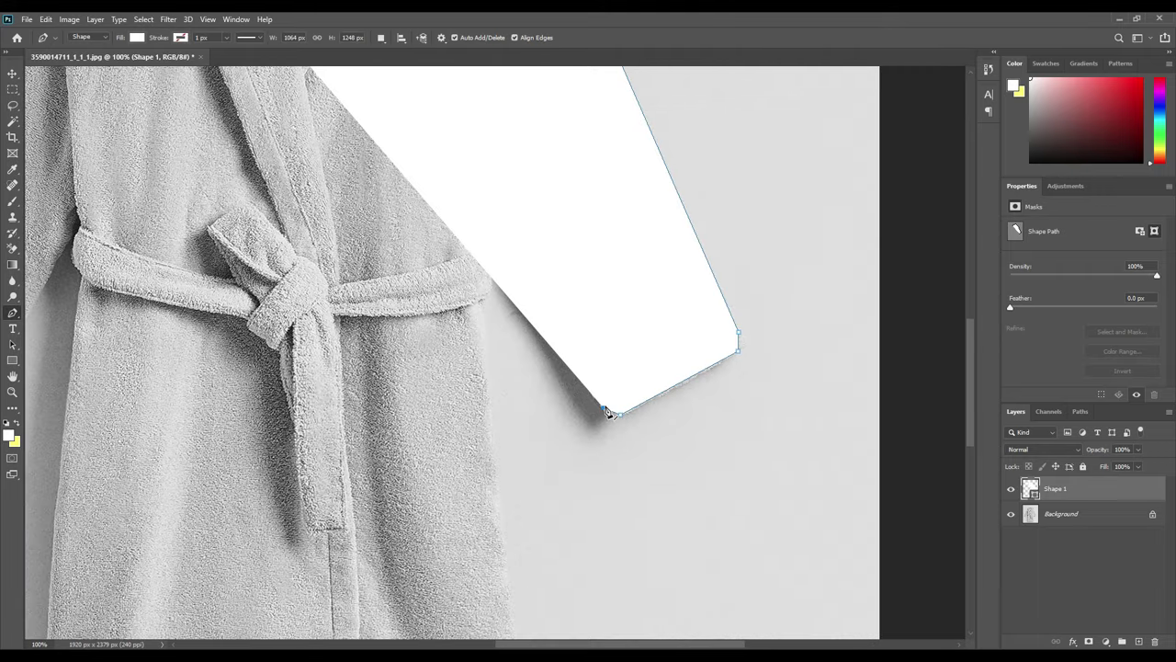
Set the shape layer's opacity to 0% and continue the outline from the right underarm down to and along the hem
{"action": "left_click_drag", "start_coordinate": [1101, 449], "coordinate": [972, 462]}
{"action": "left_click", "coordinate": [486, 246]}
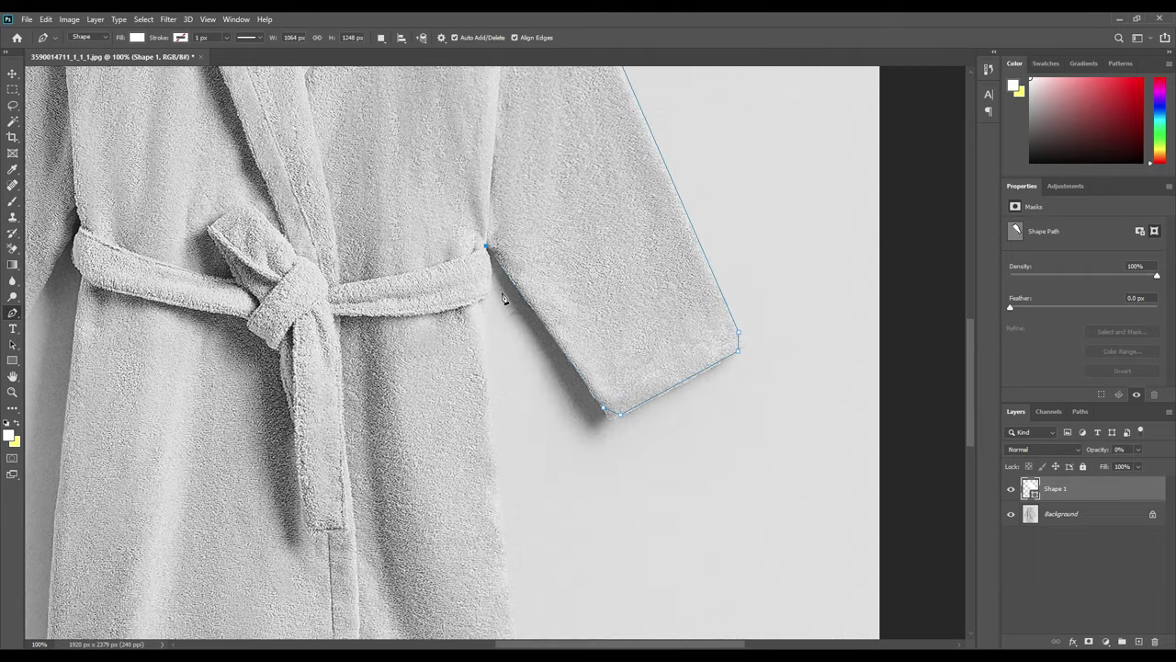
{"action": "scroll", "coordinate": [539, 512], "scroll_direction": "down", "scroll_amount": 5}
{"action": "left_click", "coordinate": [574, 426]}
{"action": "left_click", "coordinate": [562, 443]}
{"action": "left_click", "coordinate": [92, 430]}
Trace the robe's left side up past the belt and down the left sleeve's inner edge to the cuff
{"action": "scroll", "coordinate": [101, 431], "scroll_direction": "up", "scroll_amount": 5}
{"action": "left_click", "coordinate": [277, 323]}
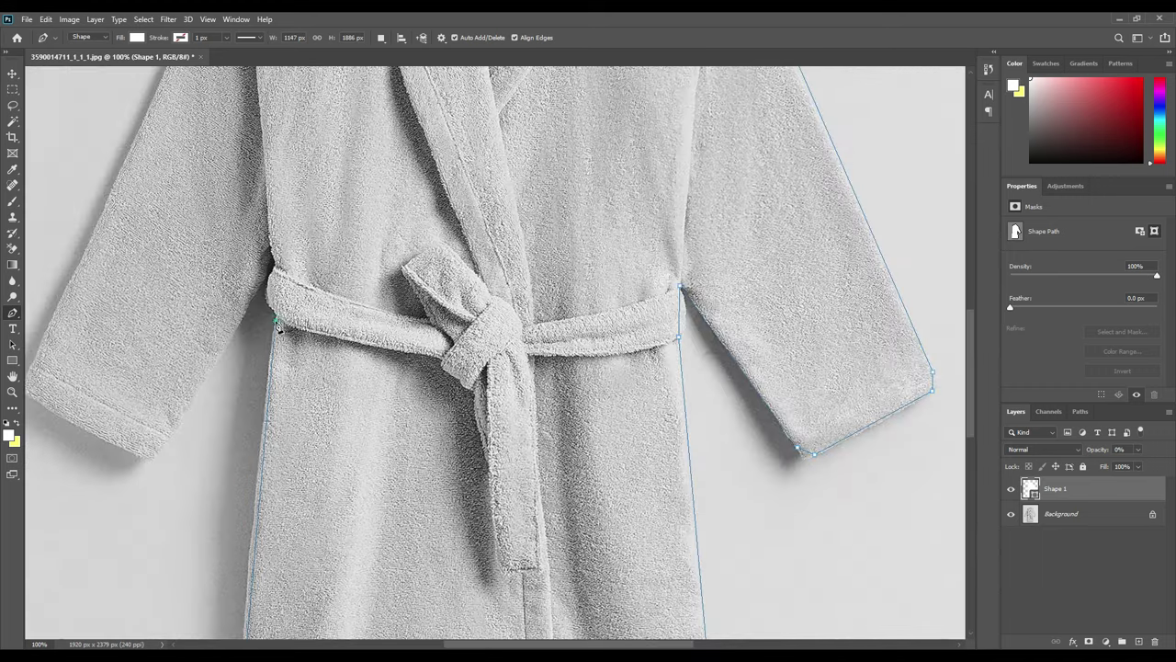
{"action": "left_click", "coordinate": [273, 271]}
{"action": "left_click", "coordinate": [272, 255]}
{"action": "left_click", "coordinate": [162, 448]}
{"action": "left_click", "coordinate": [135, 452]}
Trace the left cuff and outer sleeve up to the shoulder, and close the outline at its starting point below the hood
{"action": "left_click_drag", "start_coordinate": [106, 398], "coordinate": [322, 420]}
{"action": "left_click", "coordinate": [255, 423]}
{"action": "left_click", "coordinate": [243, 404]}
{"action": "left_click_drag", "start_coordinate": [370, 263], "coordinate": [310, 447]}
{"action": "left_click_drag", "start_coordinate": [425, 233], "coordinate": [371, 367]}
{"action": "left_click", "coordinate": [338, 246]}
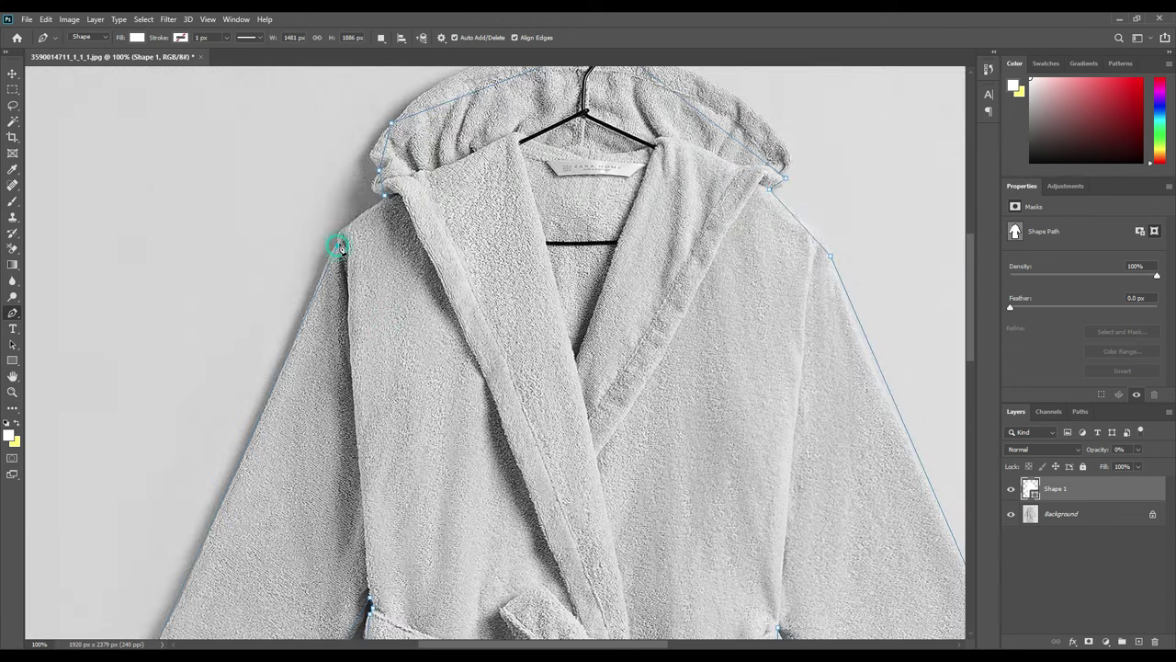
{"action": "left_click", "coordinate": [384, 196]}
Add anchor points with the Add Anchor Point Tool along the left shoulder and shape the path to its contour
{"action": "right_click", "coordinate": [13, 316]}
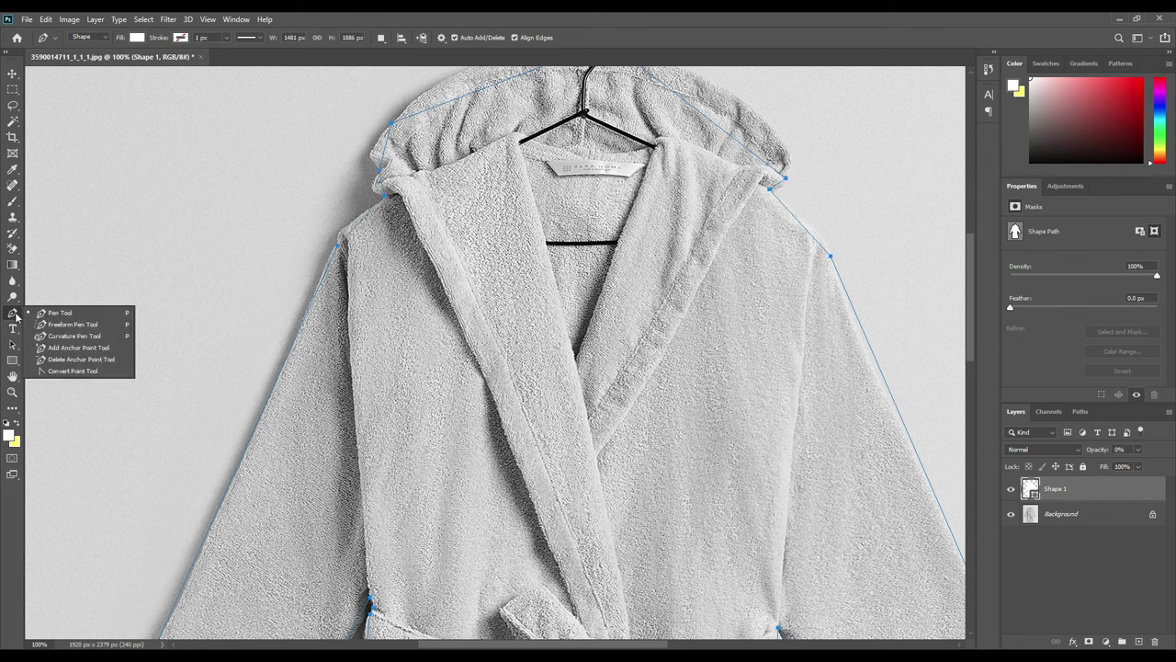
{"action": "left_click", "coordinate": [61, 350]}
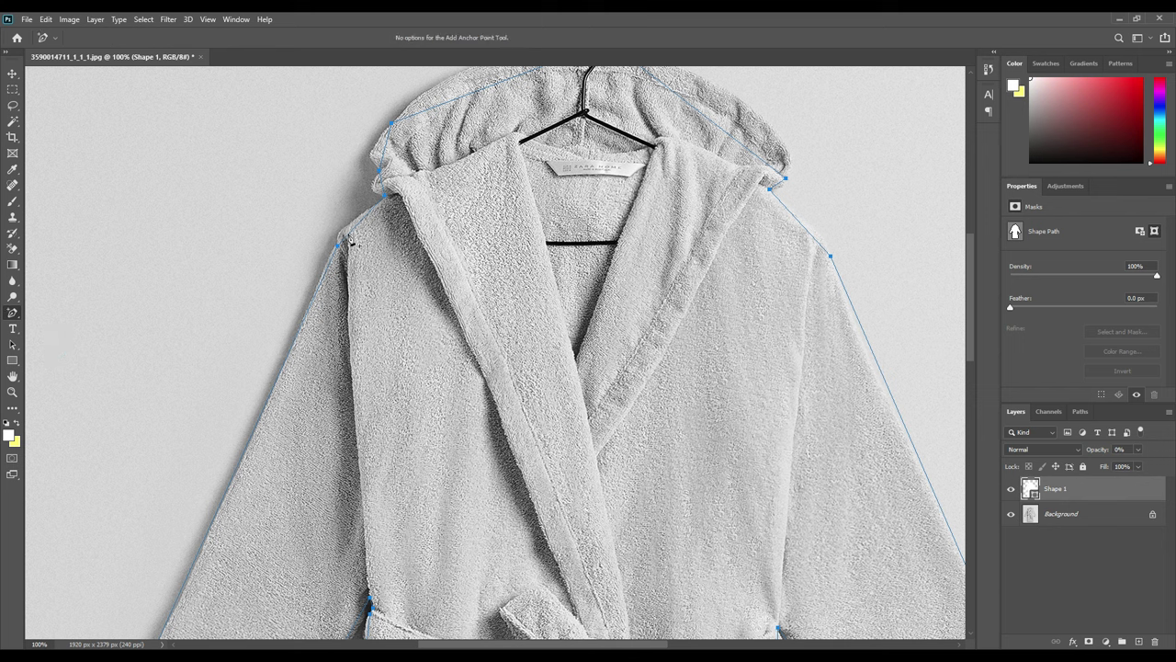
{"action": "left_click", "coordinate": [341, 230]}
{"action": "left_click", "coordinate": [376, 210]}
{"action": "left_click_drag", "start_coordinate": [383, 206], "coordinate": [501, 527]}
{"action": "key", "text": "ctrl+plus"}
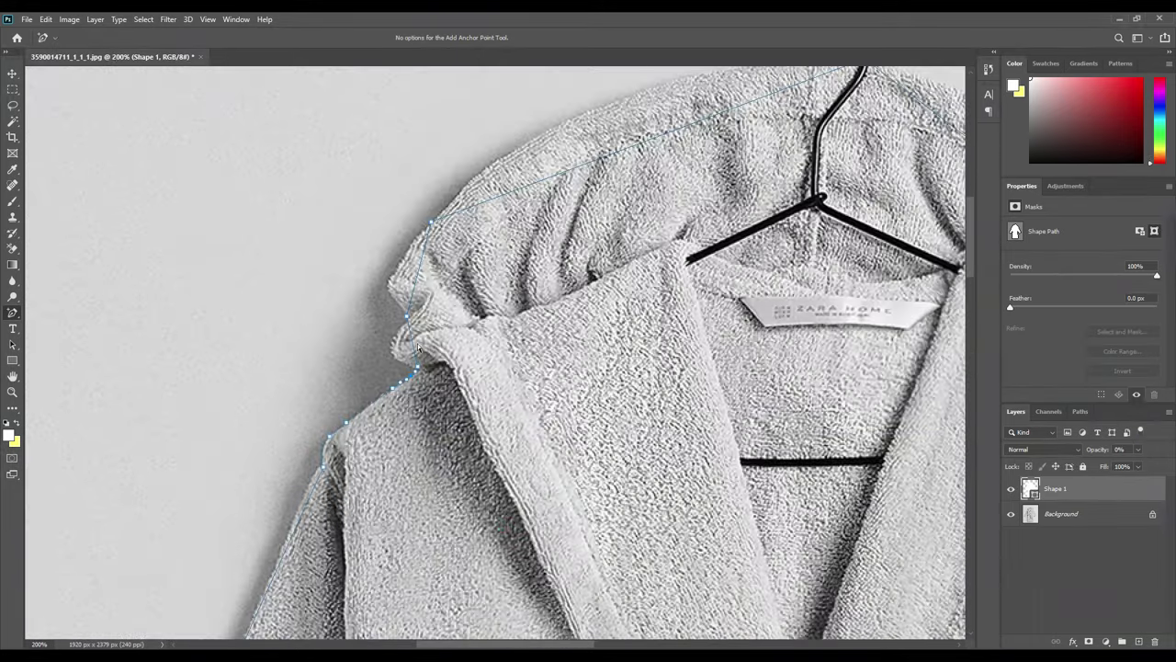
Add and adjust anchor points so the path follows the left side of the hood
{"action": "left_click", "coordinate": [396, 300]}
{"action": "left_click_drag", "start_coordinate": [531, 195], "coordinate": [534, 166]}
{"action": "left_click_drag", "start_coordinate": [638, 175], "coordinate": [453, 398]}
{"action": "left_click", "coordinate": [519, 300]}
{"action": "left_click", "coordinate": [472, 311]}
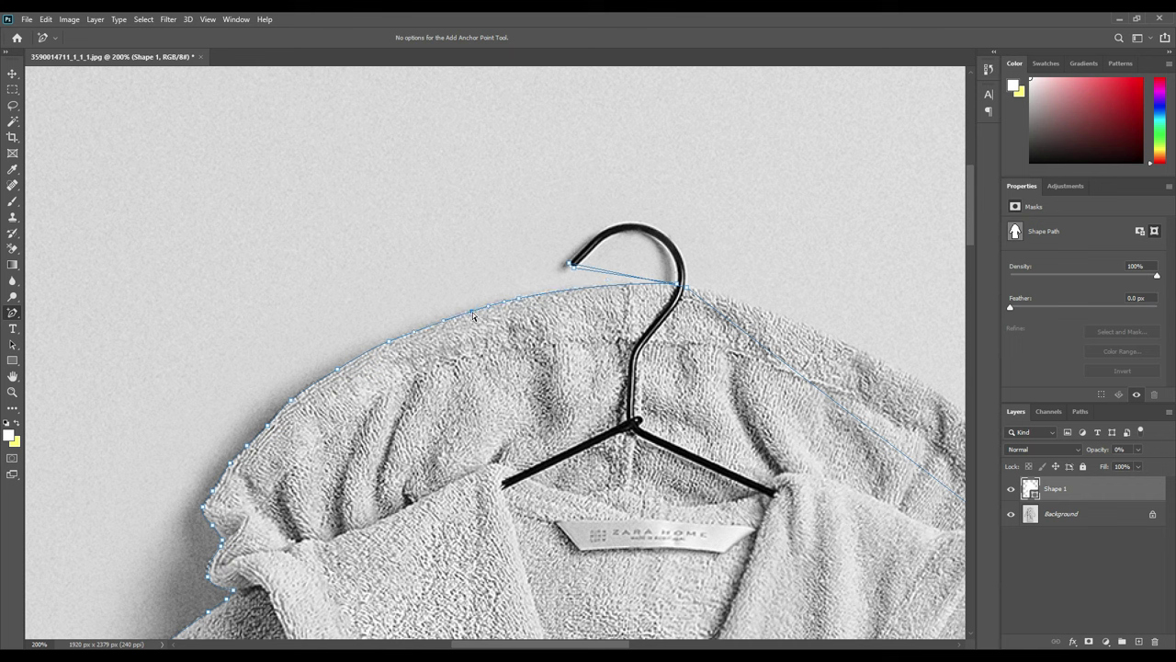
Shape the path around the curved hanger hook with extra anchor points
{"action": "left_click_drag", "start_coordinate": [519, 299], "coordinate": [518, 297]}
{"action": "left_click_drag", "start_coordinate": [607, 276], "coordinate": [693, 236]}
{"action": "left_click_drag", "start_coordinate": [612, 233], "coordinate": [607, 230]}
{"action": "left_click_drag", "start_coordinate": [636, 277], "coordinate": [685, 247]}
{"action": "left_click_drag", "start_coordinate": [610, 238], "coordinate": [607, 234]}
{"action": "left_click", "coordinate": [686, 288]}
Refine the path along the right side of the hood down to its lower corner
{"action": "scroll", "coordinate": [882, 418], "scroll_direction": "right", "scroll_amount": 5}
{"action": "left_click_drag", "start_coordinate": [590, 445], "coordinate": [643, 401]}
{"action": "left_click_drag", "start_coordinate": [721, 456], "coordinate": [795, 513]}
{"action": "left_click", "coordinate": [381, 285]}
{"action": "left_click_drag", "start_coordinate": [721, 563], "coordinate": [737, 554]}
{"action": "left_click", "coordinate": [744, 523]}
{"action": "left_click", "coordinate": [700, 577]}
Fit the path to the right shoulder and the right sleeve's outer edge down to the cuff corner
{"action": "left_click_drag", "start_coordinate": [809, 593], "coordinate": [574, 167]}
{"action": "left_click_drag", "start_coordinate": [553, 244], "coordinate": [564, 243]}
{"action": "left_click_drag", "start_coordinate": [745, 465], "coordinate": [667, 283]}
{"action": "left_click_drag", "start_coordinate": [588, 286], "coordinate": [583, 295]}
{"action": "scroll", "coordinate": [664, 420], "scroll_direction": "down", "scroll_amount": 3}
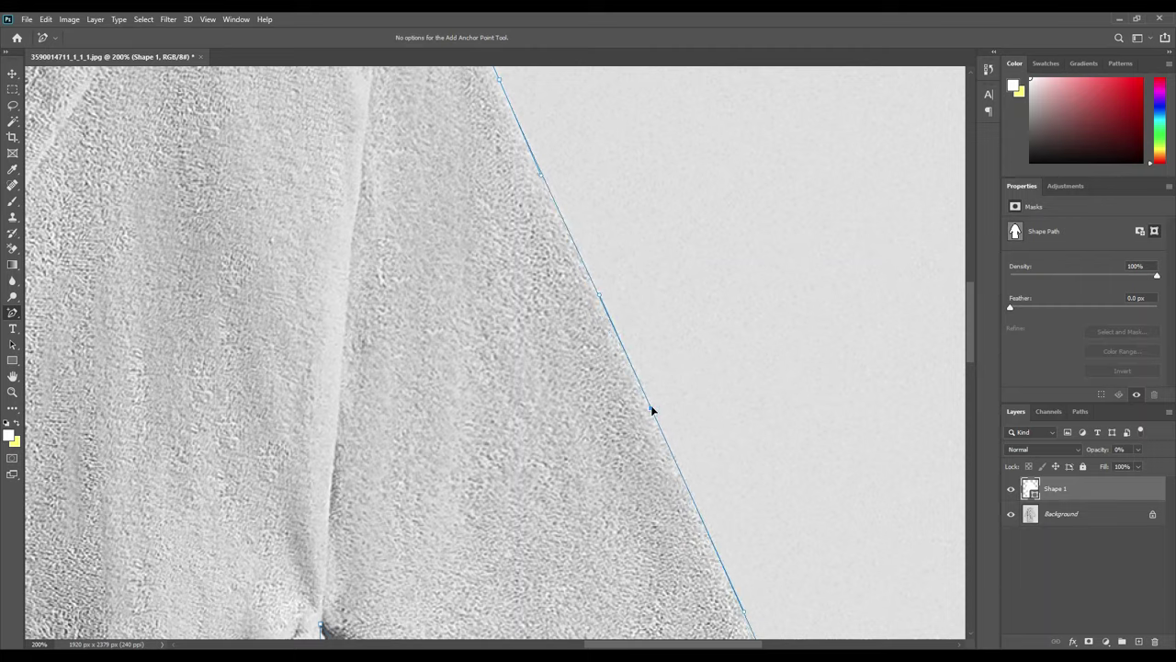
{"action": "scroll", "coordinate": [651, 407], "scroll_direction": "down", "scroll_amount": 5}
{"action": "left_click", "coordinate": [717, 472]}
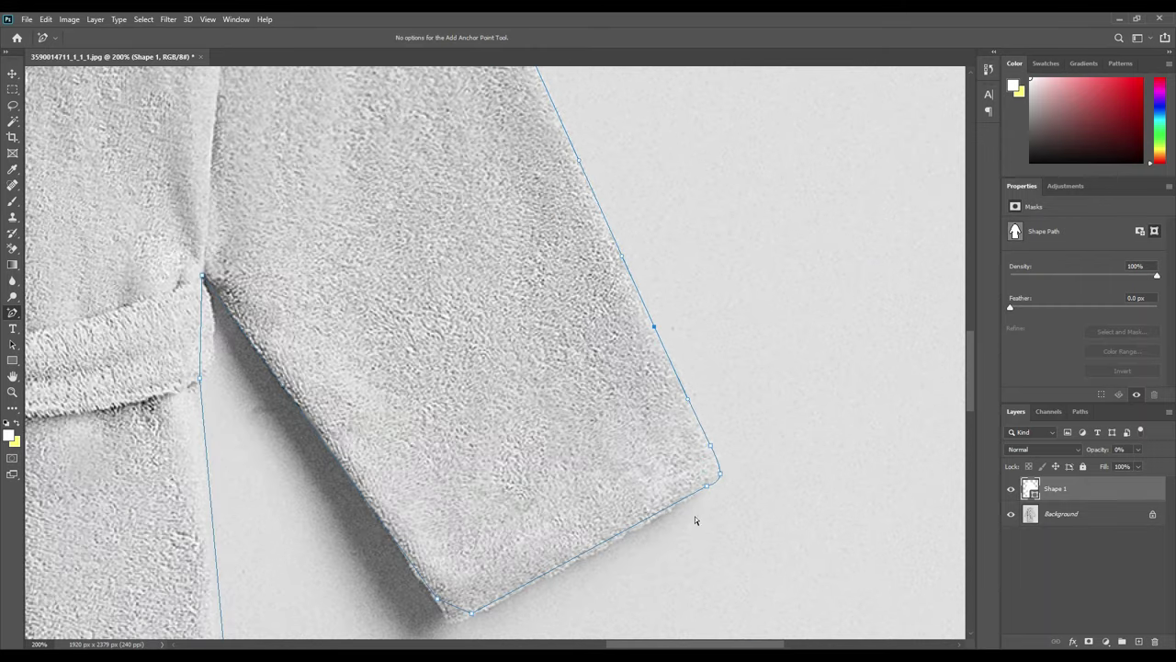
Add anchor points along the right cuff's lower edge and move its inner corner onto the fabric edge
{"action": "left_click", "coordinate": [641, 528]}
{"action": "left_click", "coordinate": [684, 501]}
{"action": "left_click", "coordinate": [668, 511]}
{"action": "left_click", "coordinate": [579, 562]}
{"action": "left_click", "coordinate": [556, 574]}
{"action": "left_click", "coordinate": [489, 606]}
{"action": "left_click_drag", "start_coordinate": [472, 613], "coordinate": [449, 622]}
Refine the path up the right sleeve's inner edge to the underarm and around the belt's right end
{"action": "left_click", "coordinate": [451, 607]}
{"action": "left_click", "coordinate": [420, 582]}
{"action": "left_click", "coordinate": [386, 532]}
{"action": "left_click", "coordinate": [304, 414]}
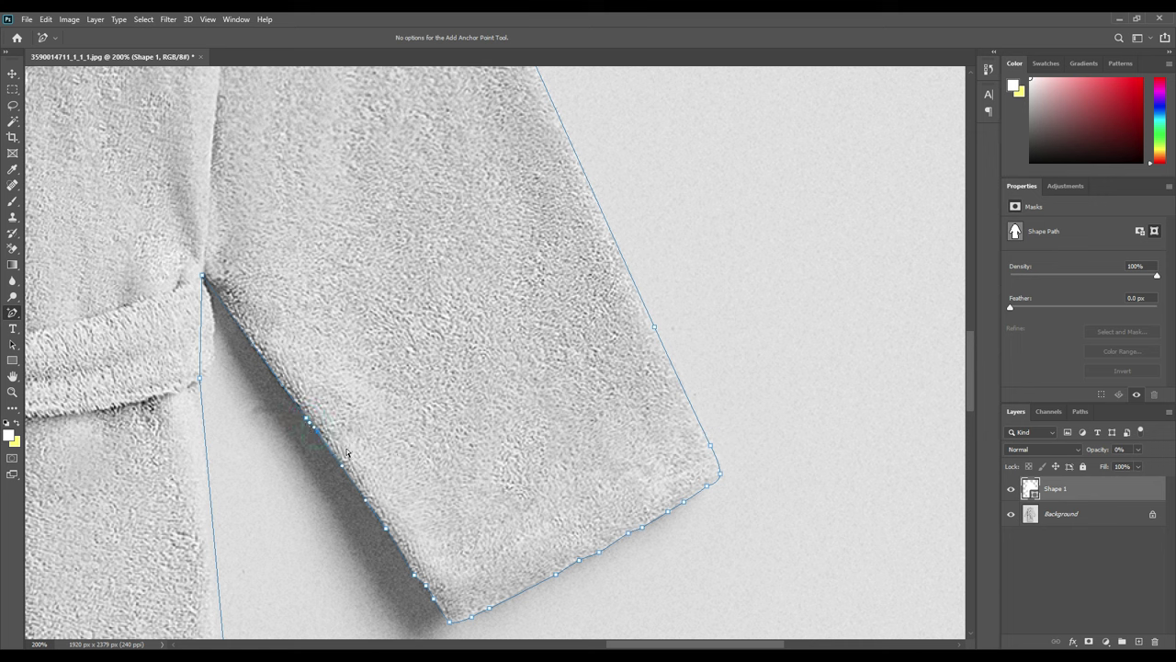
{"action": "left_click", "coordinate": [214, 287]}
{"action": "left_click", "coordinate": [202, 334]}
{"action": "left_click_drag", "start_coordinate": [202, 334], "coordinate": [213, 334]}
{"action": "left_click", "coordinate": [215, 323]}
Add anchor points along the robe's right side from below the belt to the hem corner
{"action": "left_click_drag", "start_coordinate": [299, 507], "coordinate": [426, 243]}
{"action": "left_click", "coordinate": [329, 124]}
{"action": "left_click_drag", "start_coordinate": [455, 522], "coordinate": [501, 235]}
{"action": "left_click", "coordinate": [411, 297]}
{"action": "left_click", "coordinate": [427, 474]}
{"action": "left_click_drag", "start_coordinate": [539, 504], "coordinate": [534, 146]}
{"action": "left_click", "coordinate": [450, 342]}
{"action": "left_click", "coordinate": [455, 407]}
{"action": "left_click", "coordinate": [456, 448]}
Adjust the path to the fabric edge along the right part of the hem
{"action": "left_click_drag", "start_coordinate": [449, 478], "coordinate": [409, 488]}
{"action": "left_click_drag", "start_coordinate": [311, 487], "coordinate": [284, 488]}
{"action": "left_click_drag", "start_coordinate": [354, 491], "coordinate": [354, 489]}
{"action": "left_click_drag", "start_coordinate": [264, 486], "coordinate": [264, 488]}
{"action": "left_click_drag", "start_coordinate": [242, 486], "coordinate": [242, 490]}
{"action": "left_click_drag", "start_coordinate": [219, 490], "coordinate": [219, 489]}
Add anchor points along the middle and left parts of the hem to follow its uneven edge
{"action": "scroll", "coordinate": [231, 496], "scroll_direction": "left", "scroll_amount": 10}
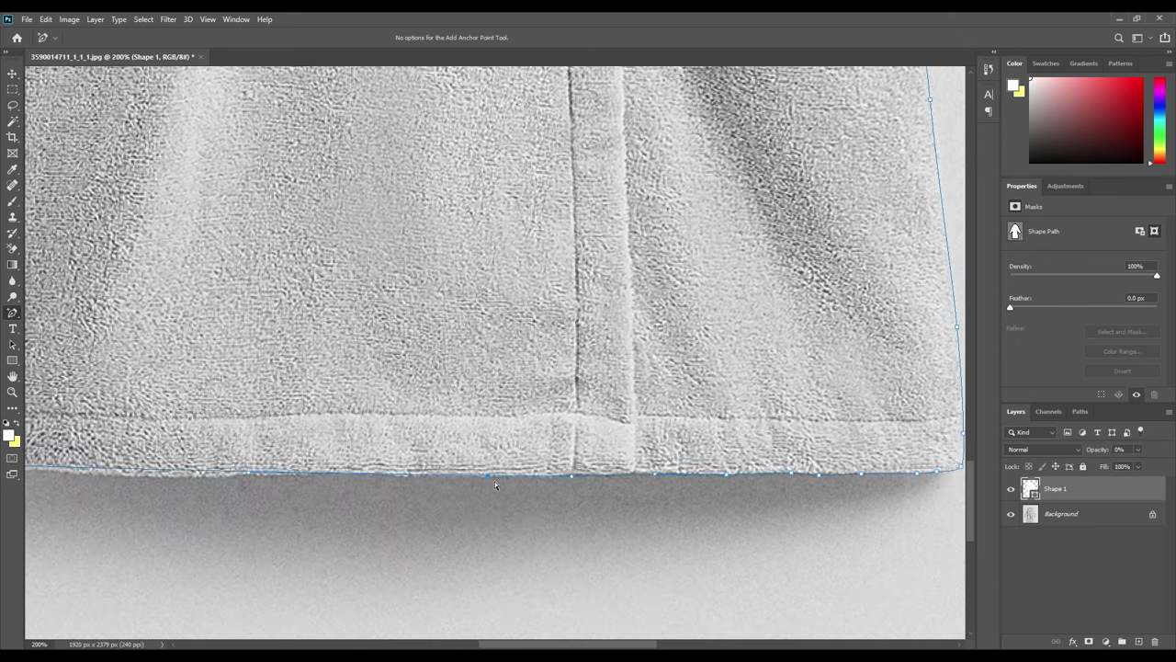
{"action": "left_click", "coordinate": [402, 489]}
{"action": "left_click", "coordinate": [378, 489]}
{"action": "left_click", "coordinate": [300, 488]}
{"action": "left_click", "coordinate": [269, 489]}
{"action": "left_click", "coordinate": [244, 489]}
{"action": "left_click", "coordinate": [225, 490]}
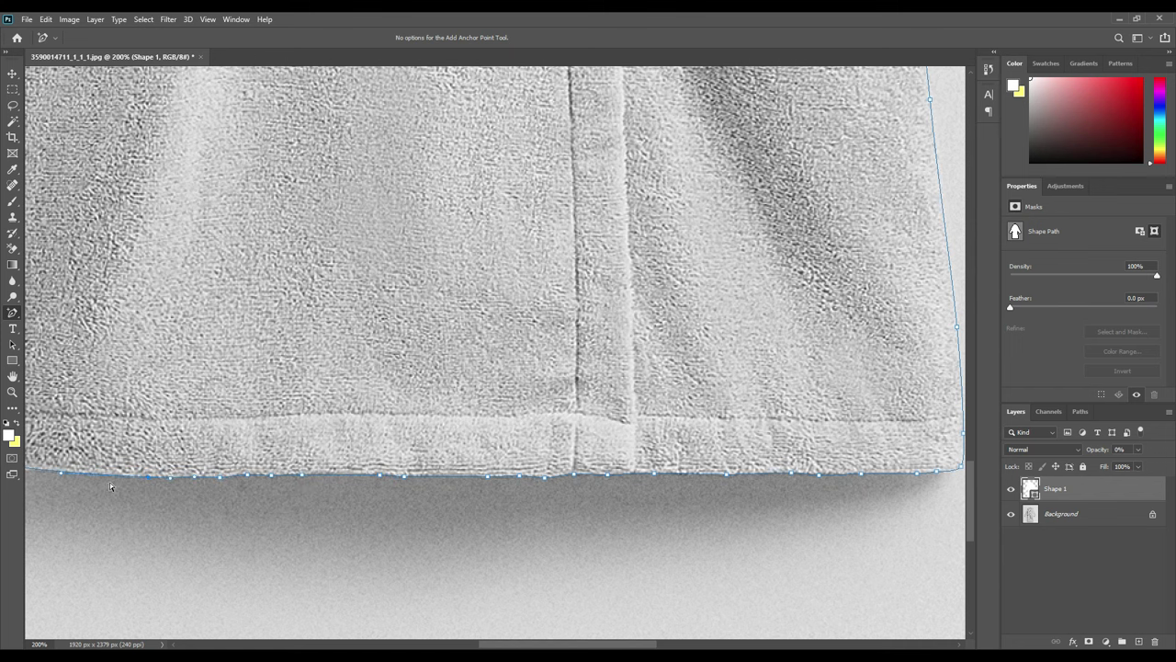
Round the path at the hem's left corner and add anchor points up the robe's lower left side
{"action": "scroll", "coordinate": [109, 483], "scroll_direction": "left", "scroll_amount": 10}
{"action": "left_click", "coordinate": [375, 462]}
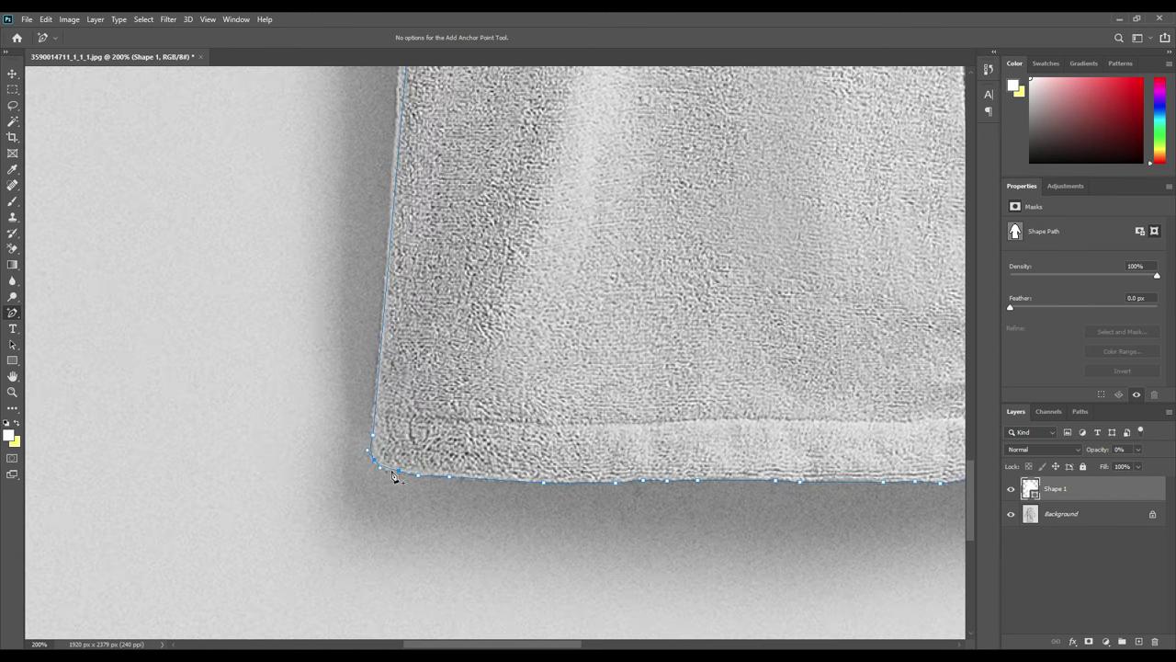
{"action": "left_click", "coordinate": [372, 417]}
{"action": "left_click", "coordinate": [376, 375]}
{"action": "left_click", "coordinate": [379, 341]}
{"action": "left_click", "coordinate": [384, 296]}
{"action": "left_click", "coordinate": [390, 213]}
{"action": "left_click", "coordinate": [392, 176]}
{"action": "left_click", "coordinate": [396, 140]}
{"action": "left_click", "coordinate": [388, 245]}
Refine the path along the robe's left side between the lower skirt and the belt
{"action": "left_click_drag", "start_coordinate": [410, 262], "coordinate": [395, 597]}
{"action": "left_click", "coordinate": [382, 428]}
{"action": "left_click", "coordinate": [385, 380]}
{"action": "left_click", "coordinate": [395, 232]}
{"action": "left_click", "coordinate": [402, 179]}
{"action": "left_click", "coordinate": [404, 153]}
{"action": "scroll", "coordinate": [387, 357], "scroll_direction": "up", "scroll_amount": 3}
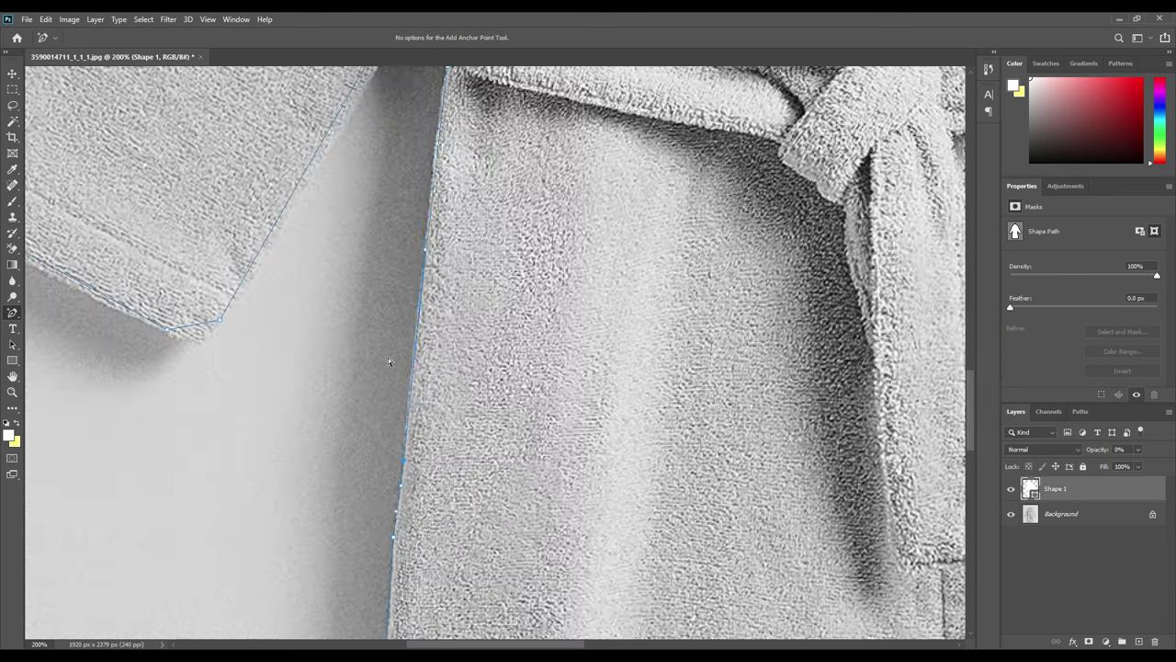
Shape the path around the belt's left end and into the left underarm
{"action": "scroll", "coordinate": [441, 363], "scroll_direction": "up", "scroll_amount": 3}
{"action": "left_click_drag", "start_coordinate": [451, 367], "coordinate": [455, 371]}
{"action": "left_click_drag", "start_coordinate": [444, 307], "coordinate": [411, 325]}
{"action": "left_click", "coordinate": [440, 294]}
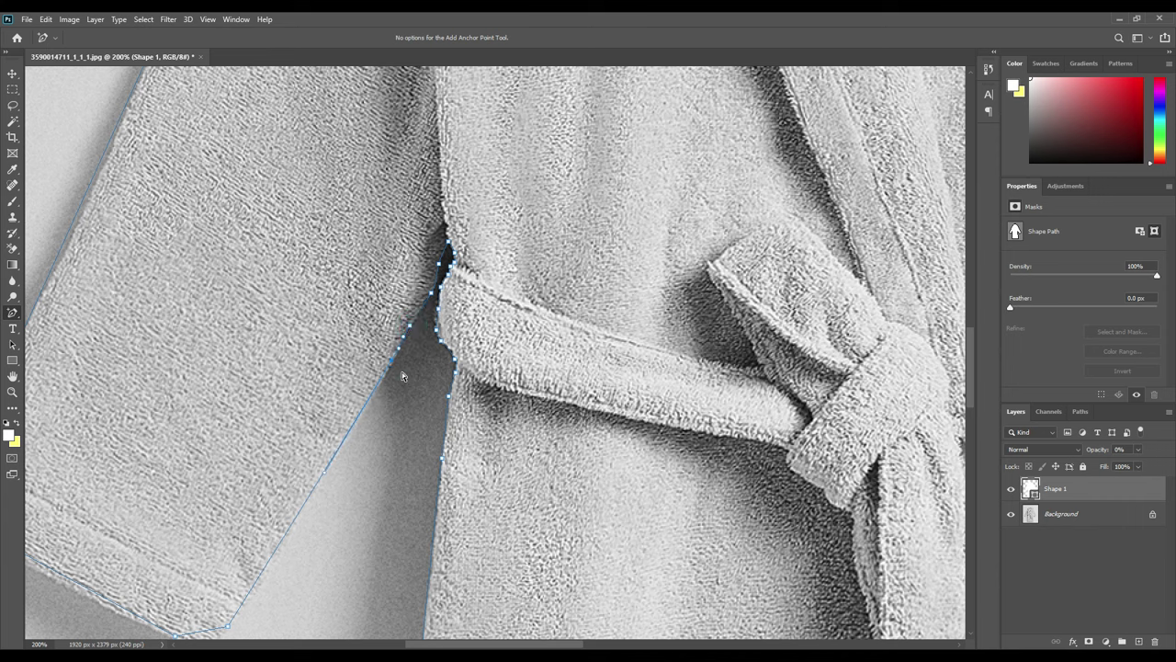
Fit the path to the left cuff's lower edge and corners
{"action": "scroll", "coordinate": [401, 372], "scroll_direction": "down", "scroll_amount": 3}
{"action": "left_click_drag", "start_coordinate": [248, 443], "coordinate": [248, 447]}
{"action": "left_click_drag", "start_coordinate": [135, 384], "coordinate": [129, 389]}
{"action": "left_click_drag", "start_coordinate": [217, 433], "coordinate": [214, 430]}
{"action": "left_click_drag", "start_coordinate": [79, 355], "coordinate": [341, 486]}
{"action": "left_click", "coordinate": [303, 367]}
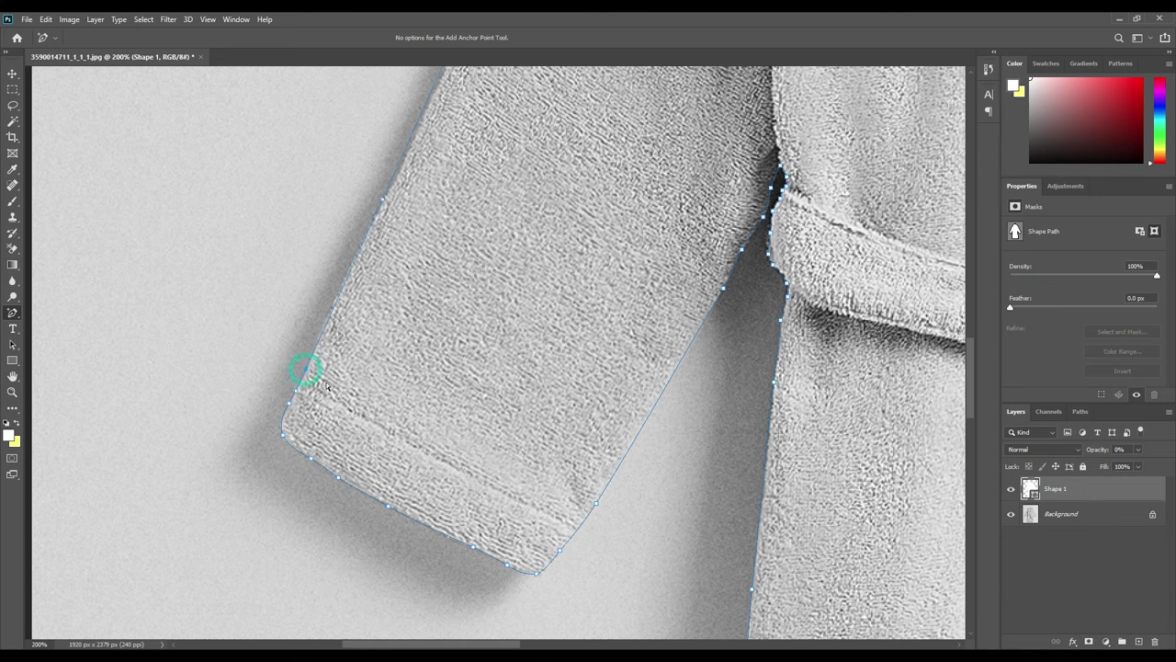
Add anchor points up the left sleeve's outer edge and align the path with the fabric
{"action": "left_click_drag", "start_coordinate": [406, 144], "coordinate": [354, 420]}
{"action": "left_click", "coordinate": [427, 268]}
{"action": "left_click", "coordinate": [469, 177]}
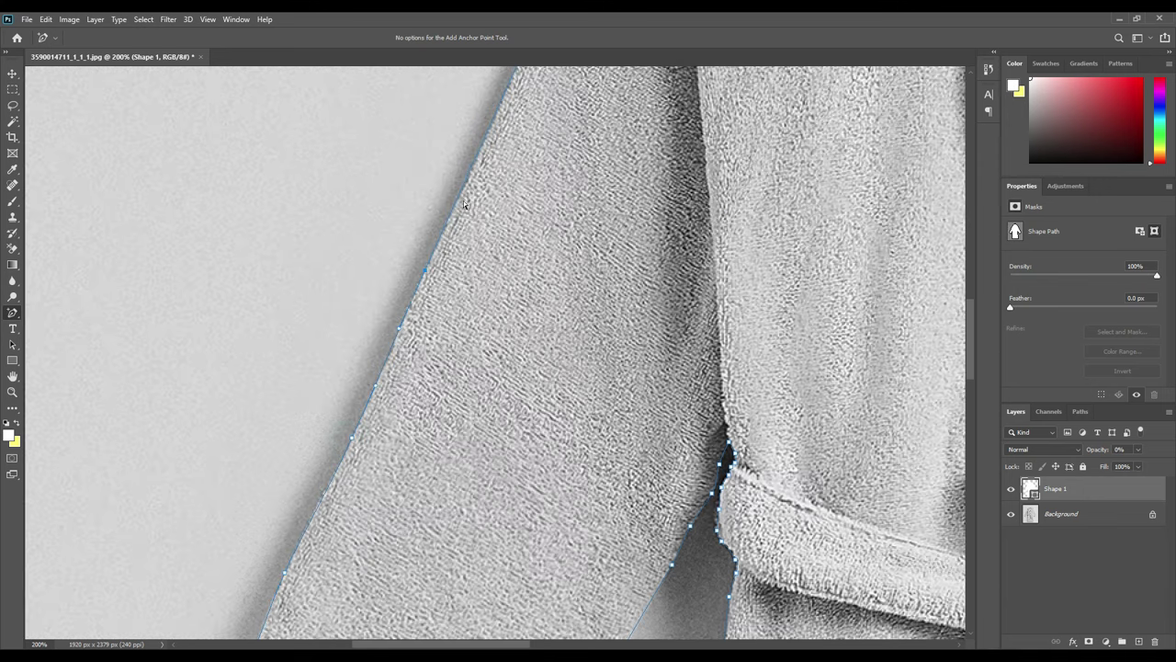
{"action": "left_click_drag", "start_coordinate": [492, 184], "coordinate": [467, 395]}
{"action": "left_click_drag", "start_coordinate": [545, 132], "coordinate": [541, 233]}
{"action": "left_click", "coordinate": [499, 350]}
{"action": "left_click", "coordinate": [564, 209]}
Finish refining the path from the upper left sleeve over the shoulder toward the hood
{"action": "left_click_drag", "start_coordinate": [607, 184], "coordinate": [544, 470]}
{"action": "left_click", "coordinate": [574, 340]}
{"action": "left_click", "coordinate": [574, 328]}
{"action": "left_click", "coordinate": [561, 360]}
{"action": "left_click", "coordinate": [540, 409]}
{"action": "left_click", "coordinate": [633, 272]}
{"action": "left_click", "coordinate": [656, 258]}
{"action": "left_click", "coordinate": [668, 248]}
{"action": "left_click", "coordinate": [614, 287]}
{"action": "left_click", "coordinate": [645, 217]}
{"action": "left_click_drag", "start_coordinate": [898, 297], "coordinate": [545, 380]}
Load the Shape 1 outline as a selection and copy the robe from the Background onto a new layer
{"action": "key", "text": "ctrl+0"}
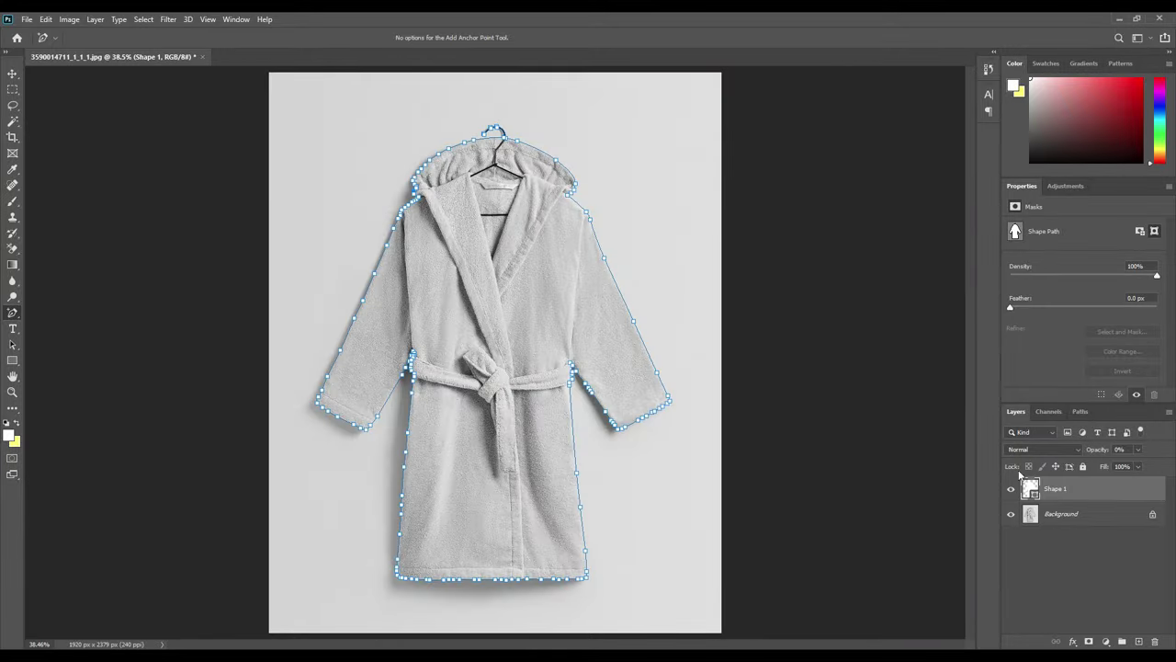
{"action": "left_click", "coordinate": [1050, 512]}
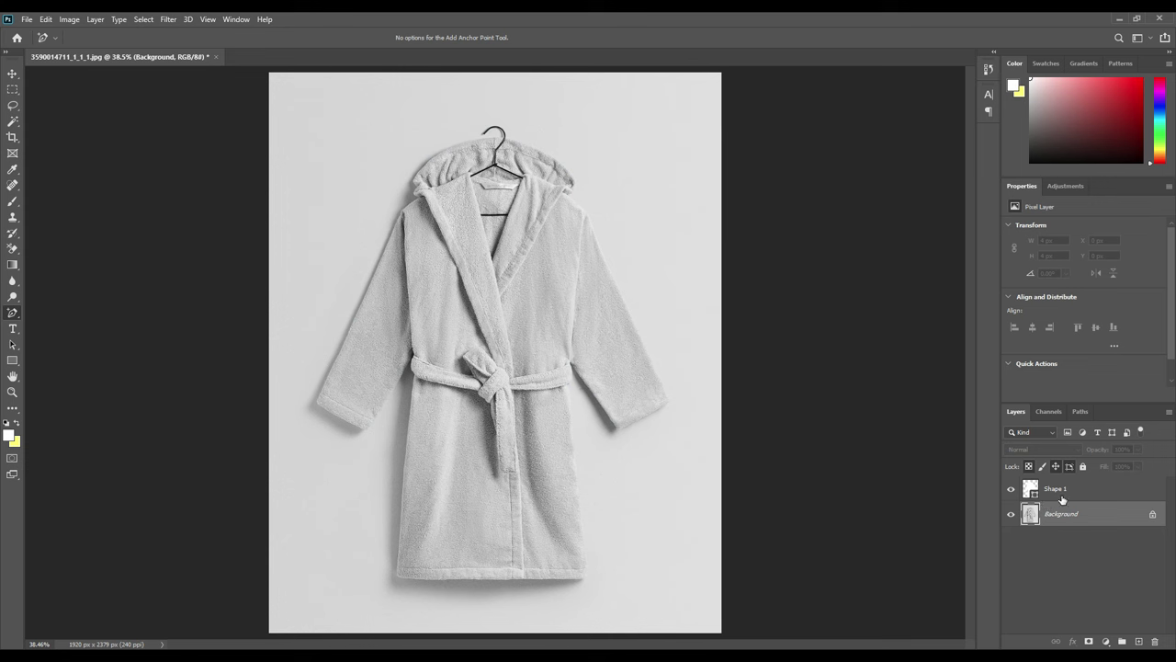
{"action": "left_click", "coordinate": [1064, 494]}
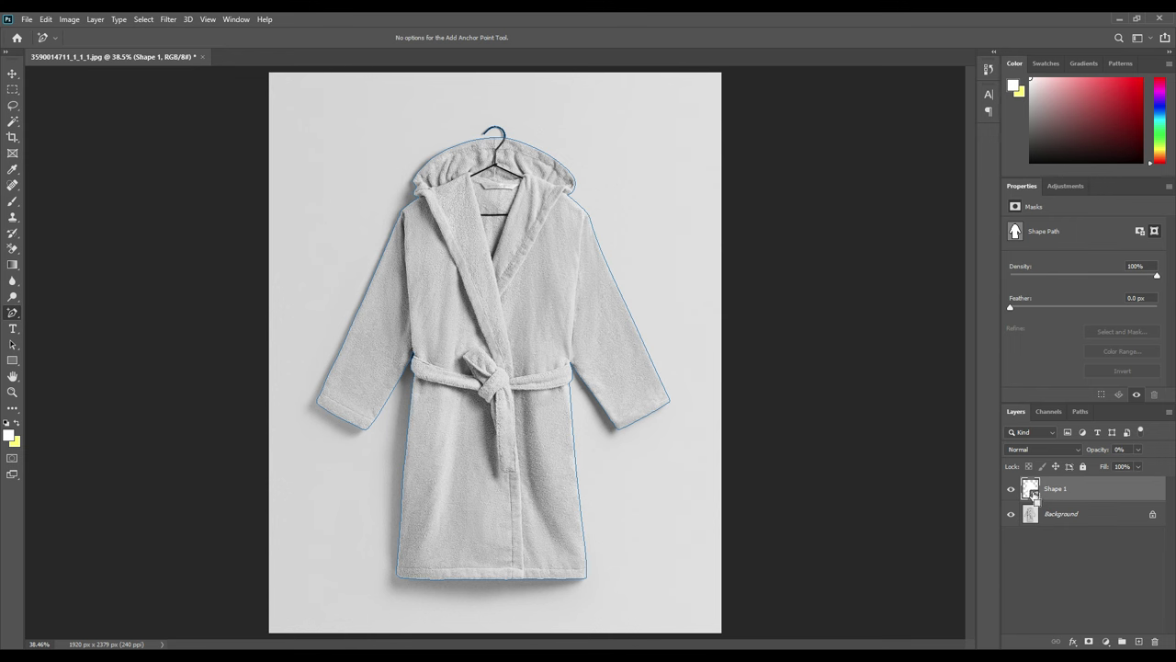
{"action": "left_click", "coordinate": [1031, 491], "text": "ctrl"}
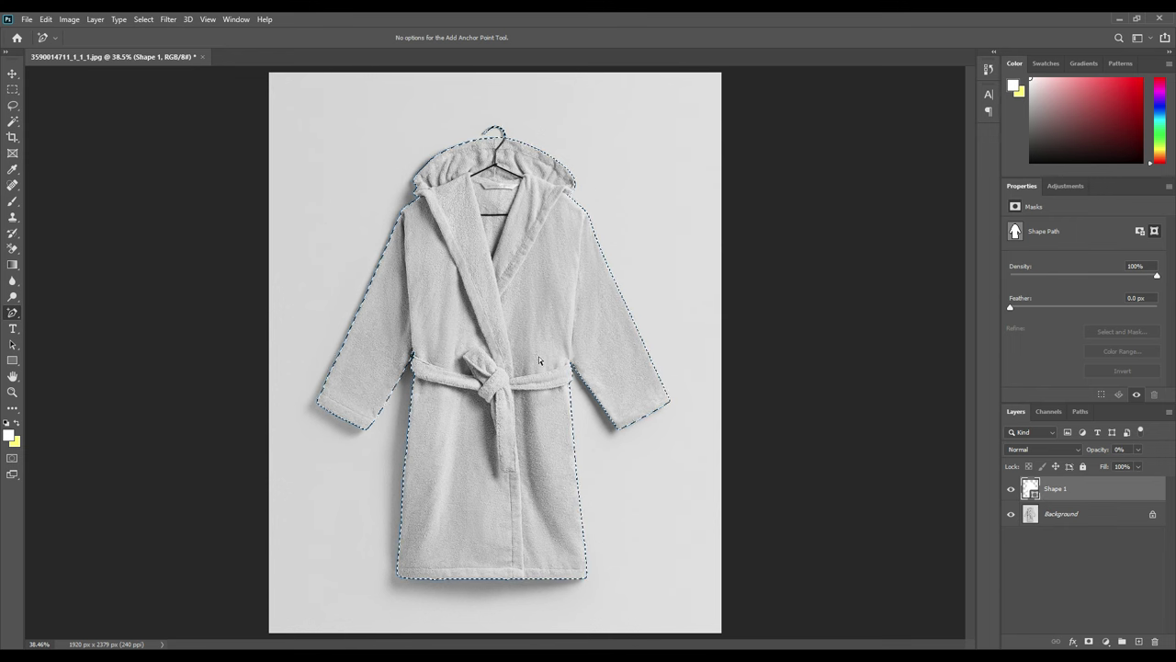
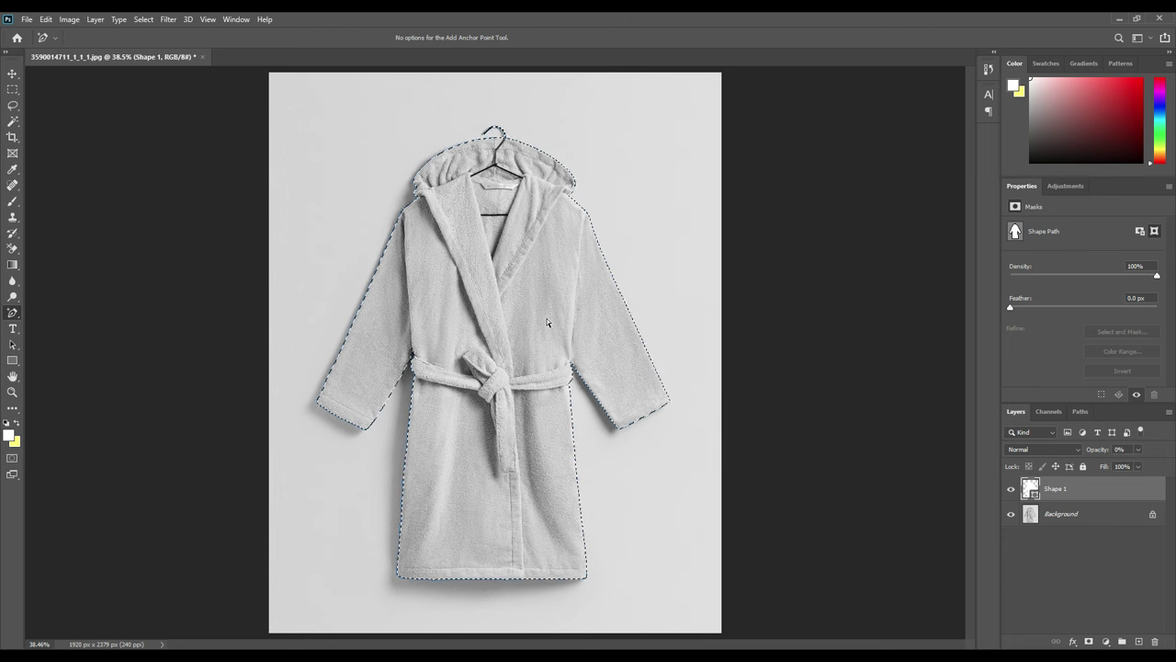
{"action": "left_click", "coordinate": [1077, 516]}
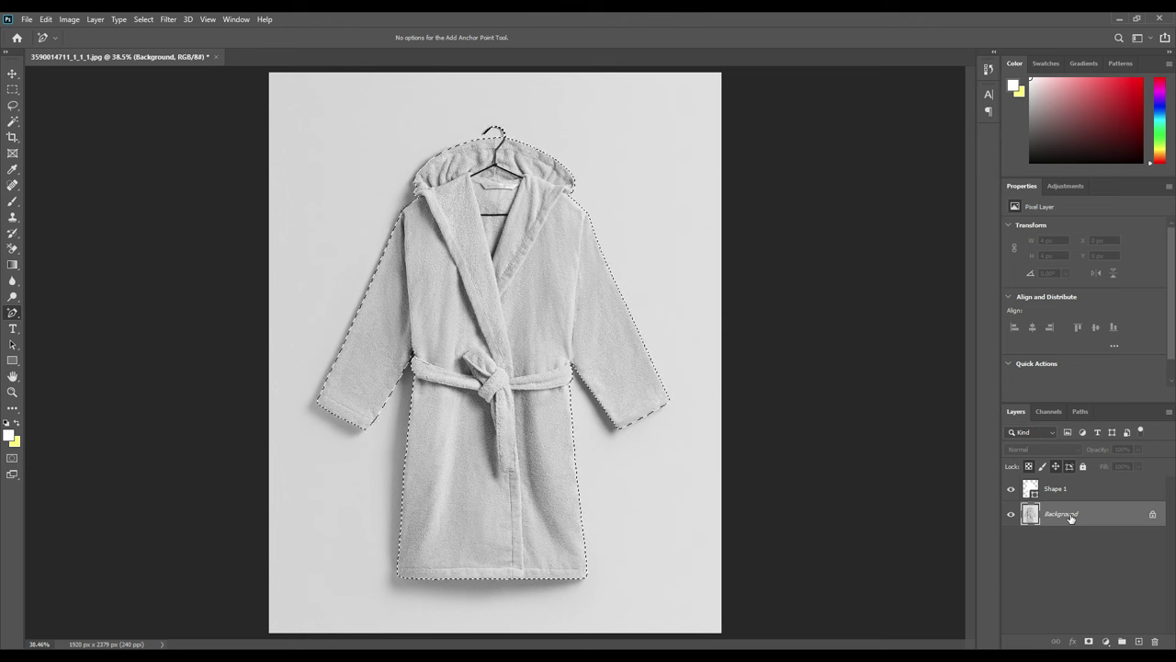
{"action": "key", "text": "ctrl+j"}
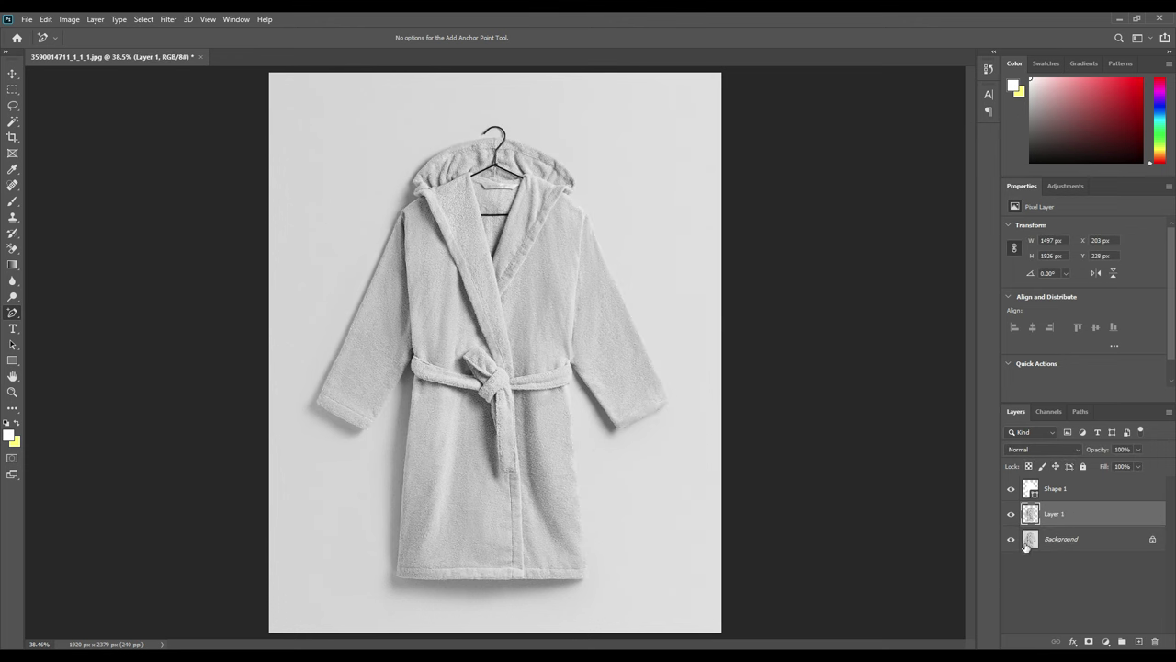
Hide the Background layer, select the robe cutout layer and inspect the cutout around the belt and sleeves
{"action": "left_click", "coordinate": [1012, 541]}
{"action": "left_click", "coordinate": [1012, 541]}
{"action": "left_click", "coordinate": [1012, 541]}
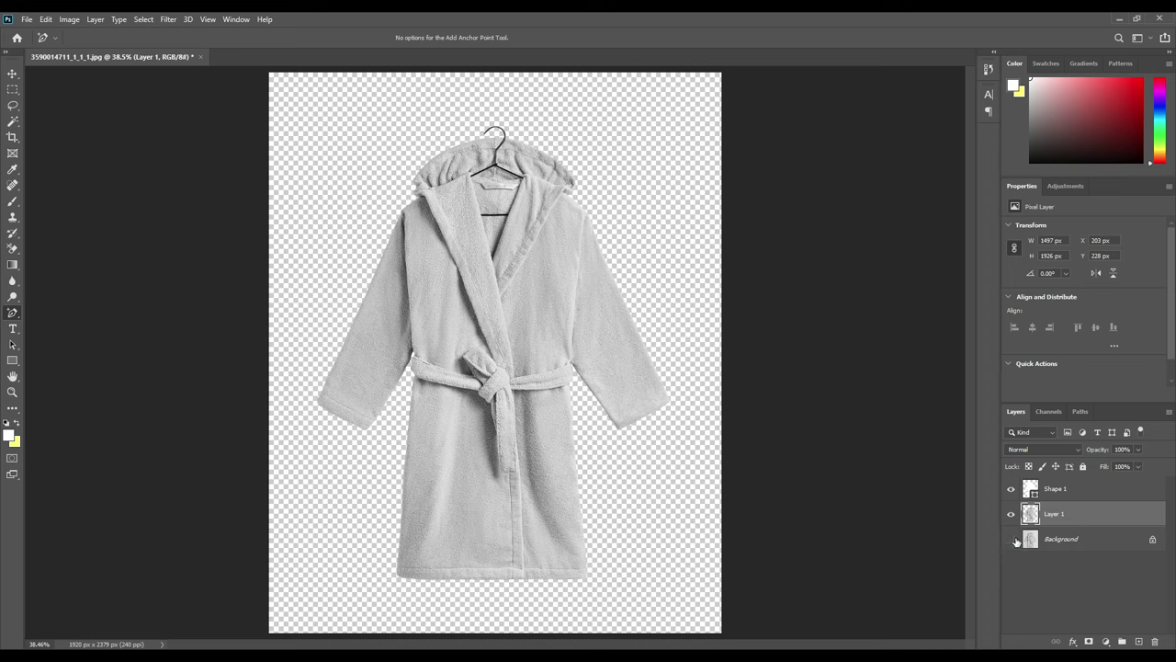
{"action": "left_click", "coordinate": [1052, 514]}
{"action": "scroll", "coordinate": [504, 403], "scroll_direction": "up", "scroll_amount": 3}
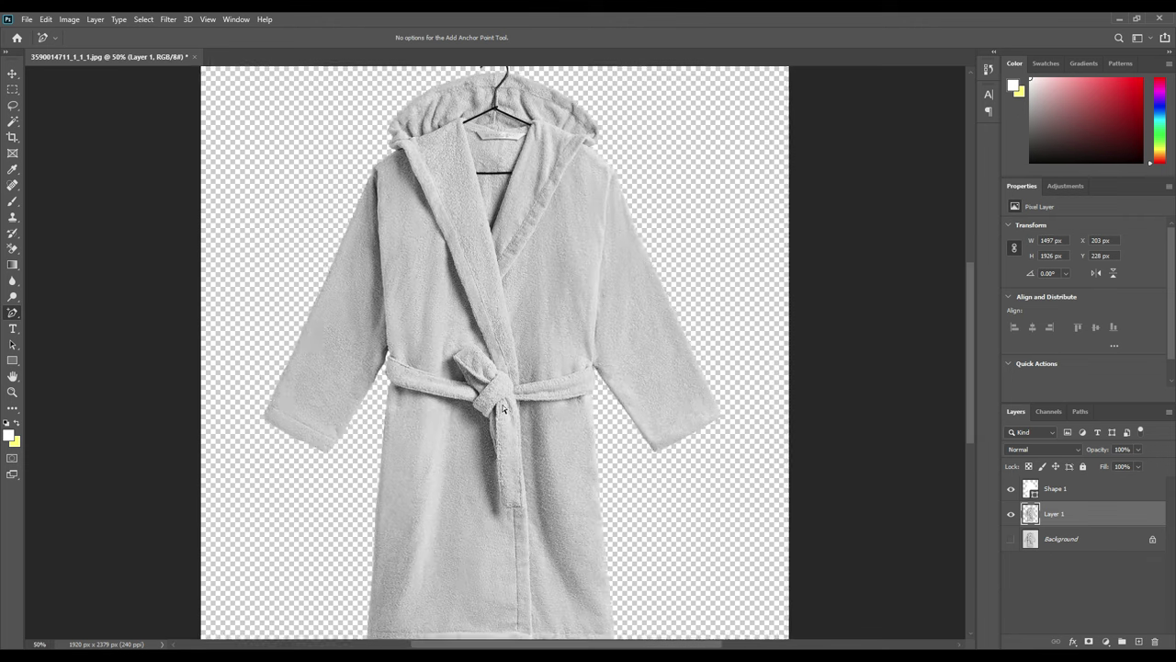
{"action": "scroll", "coordinate": [507, 413], "scroll_direction": "up", "scroll_amount": 2}
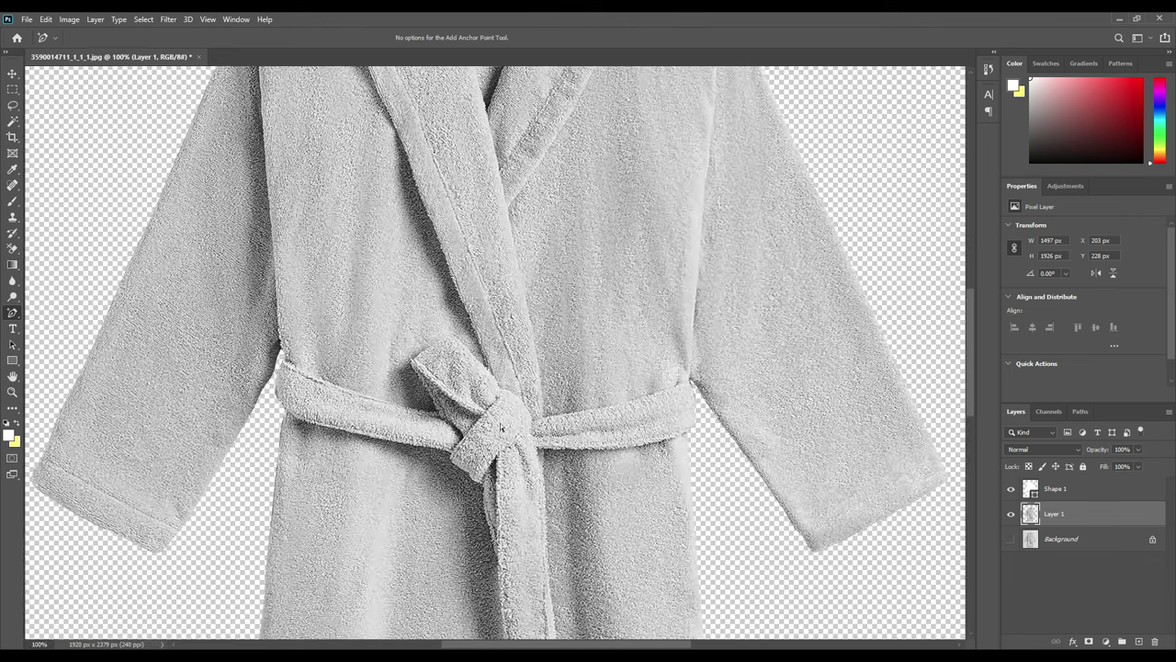
Start a Pen tool outline at the belt's left end and trace its upper edge to the loop above the knot
{"action": "left_click", "coordinate": [12, 313]}
{"action": "left_click", "coordinate": [47, 312]}
{"action": "left_click", "coordinate": [269, 398]}
{"action": "left_click", "coordinate": [280, 358]}
{"action": "left_click", "coordinate": [436, 411]}
{"action": "left_click", "coordinate": [418, 358]}
{"action": "left_click", "coordinate": [447, 339]}
{"action": "left_click", "coordinate": [459, 342]}
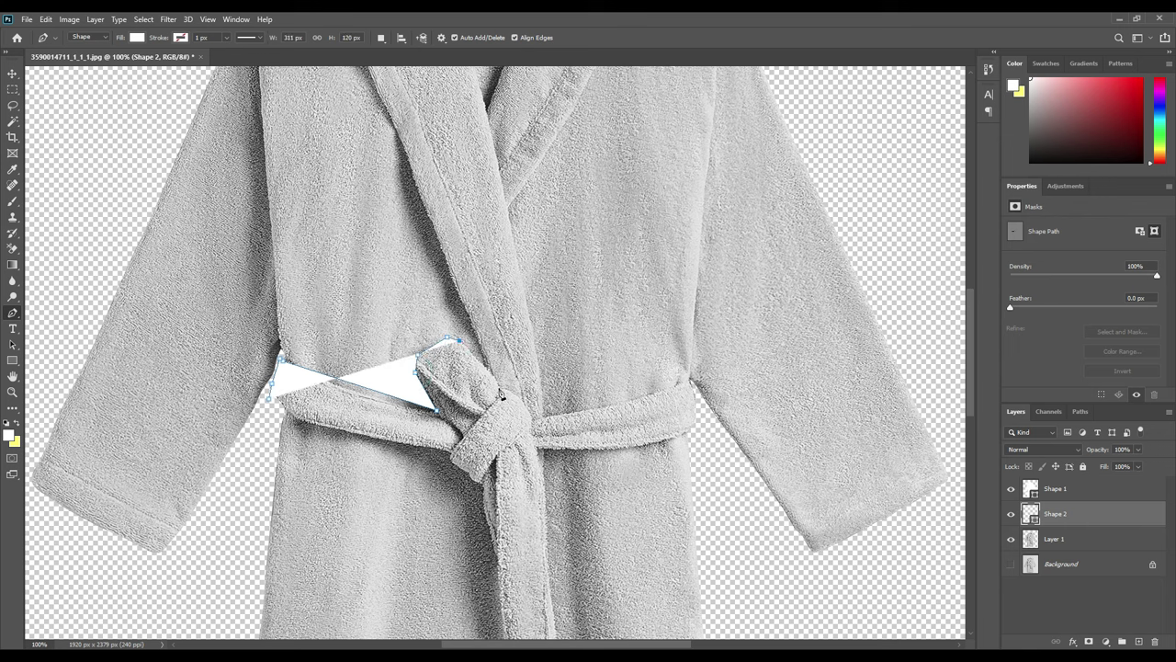
Continue the belt outline from the loop past the knot and around the belt's right end
{"action": "left_click", "coordinate": [498, 386]}
{"action": "left_click", "coordinate": [530, 420]}
{"action": "left_click", "coordinate": [689, 377]}
{"action": "left_click", "coordinate": [704, 406]}
{"action": "left_click", "coordinate": [703, 419]}
{"action": "left_click", "coordinate": [702, 432]}
{"action": "left_click", "coordinate": [684, 432]}
Set the belt shape's opacity to 0% and close its outline around the hanging tail, knot and lower left edge
{"action": "left_click_drag", "start_coordinate": [1099, 450], "coordinate": [979, 460]}
{"action": "left_click", "coordinate": [533, 449]}
{"action": "scroll", "coordinate": [533, 446], "scroll_direction": "down", "scroll_amount": 5}
{"action": "left_click", "coordinate": [533, 434]}
{"action": "left_click", "coordinate": [507, 445]}
{"action": "left_click", "coordinate": [493, 433]}
{"action": "left_click", "coordinate": [484, 343]}
{"action": "left_click", "coordinate": [467, 261]}
{"action": "left_click", "coordinate": [455, 252]}
{"action": "left_click", "coordinate": [439, 236]}
{"action": "left_click", "coordinate": [290, 199]}
{"action": "left_click", "coordinate": [261, 188]}
Add anchor points along the left belt section's lower edge and the hanging tail's left edge to follow the fabric
{"action": "right_click", "coordinate": [13, 312]}
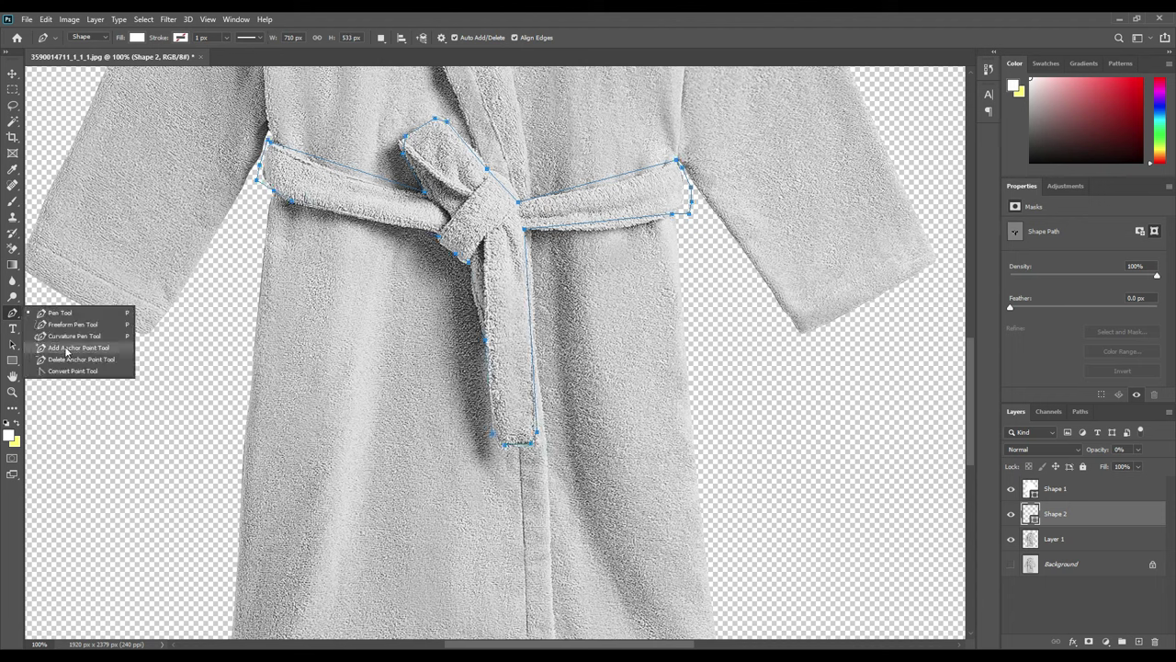
{"action": "left_click", "coordinate": [65, 349]}
{"action": "left_click", "coordinate": [423, 230]}
{"action": "left_click", "coordinate": [376, 222]}
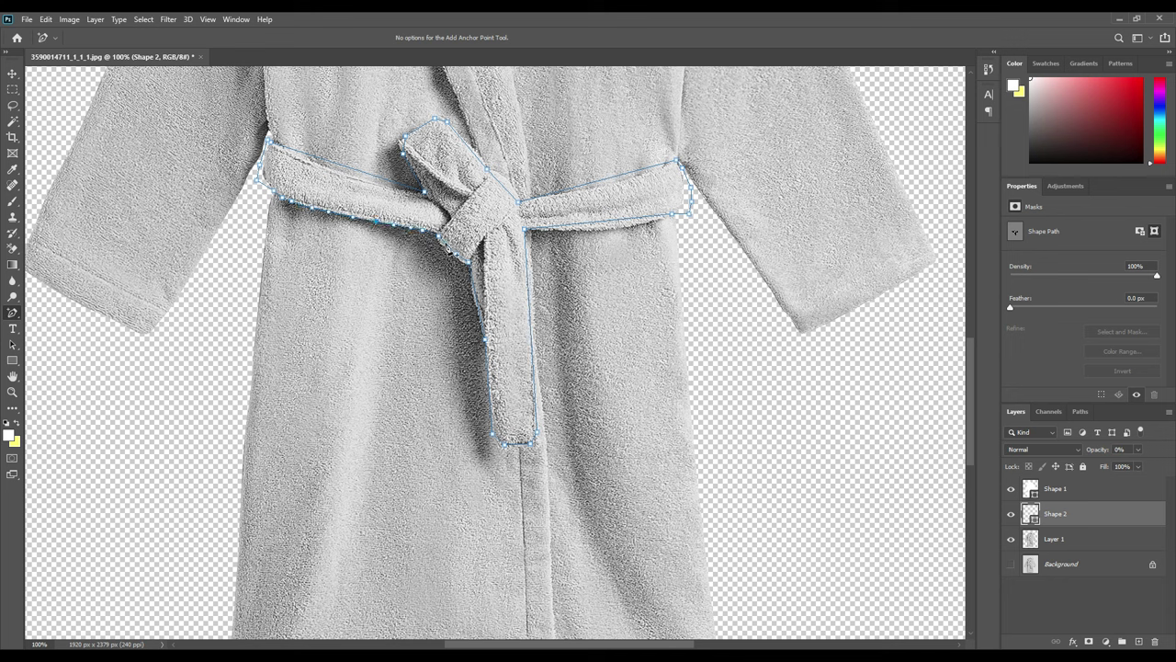
{"action": "left_click", "coordinate": [468, 275]}
{"action": "left_click", "coordinate": [477, 303]}
Add anchor points on the tail's right edge and both edges of the right belt section, aligning the path with the fabric
{"action": "left_click", "coordinate": [528, 273]}
{"action": "left_click_drag", "start_coordinate": [610, 221], "coordinate": [608, 229]}
{"action": "left_click", "coordinate": [555, 229]}
{"action": "left_click_drag", "start_coordinate": [628, 173], "coordinate": [626, 179]}
{"action": "left_click", "coordinate": [664, 169]}
{"action": "left_click", "coordinate": [548, 197]}
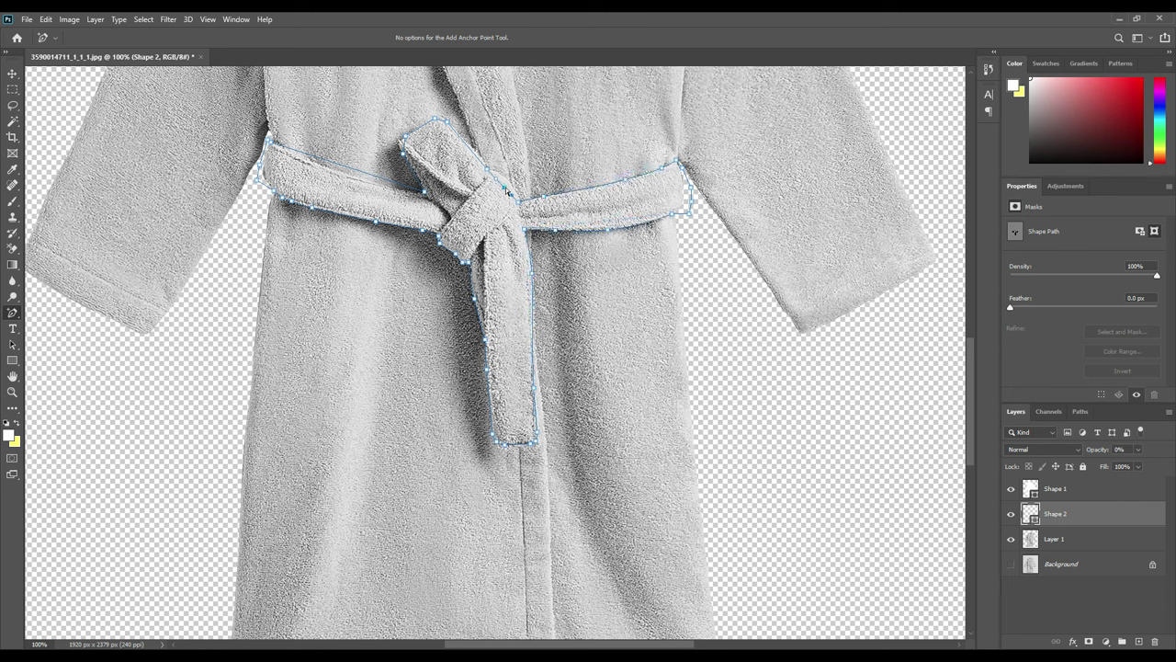
Refine the path with anchor points around the belt loop and along the left belt section's upper edge
{"action": "left_click", "coordinate": [433, 120]}
{"action": "left_click", "coordinate": [403, 144]}
{"action": "left_click", "coordinate": [298, 157]}
{"action": "left_click", "coordinate": [275, 145]}
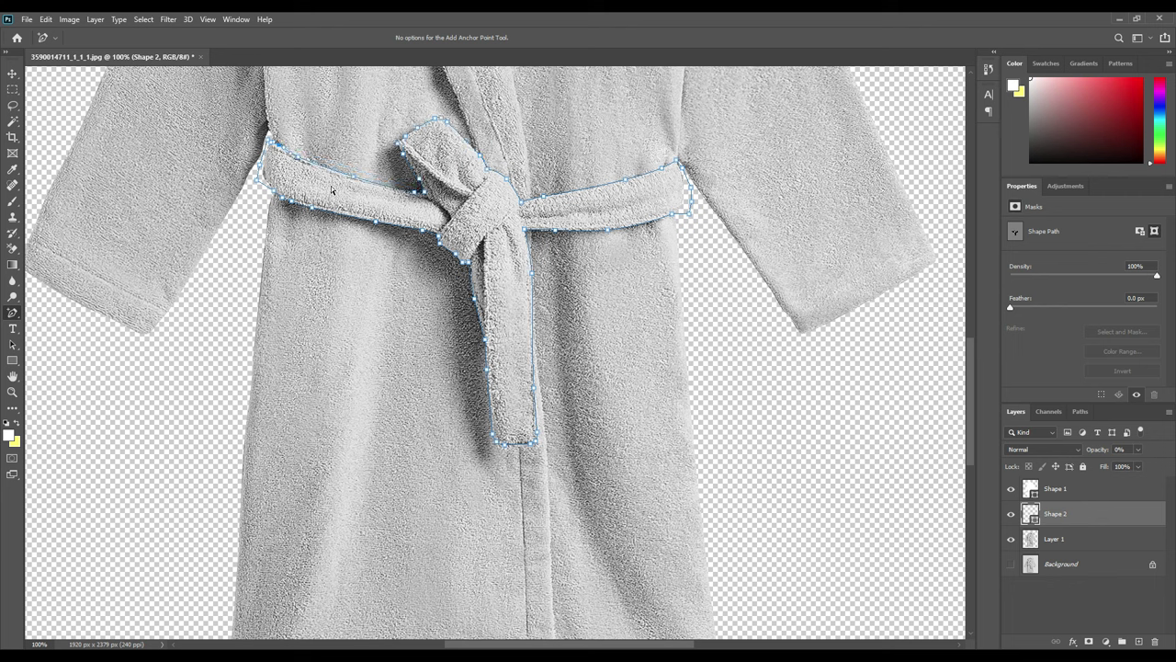
{"action": "left_click", "coordinate": [533, 338]}
Load the Shape 2 outline as a selection, copy the belt from Layer 1 onto a new layer and check it alone
{"action": "left_click", "coordinate": [1061, 542]}
{"action": "left_click", "coordinate": [1048, 515]}
{"action": "left_click", "coordinate": [1032, 515], "text": "ctrl"}
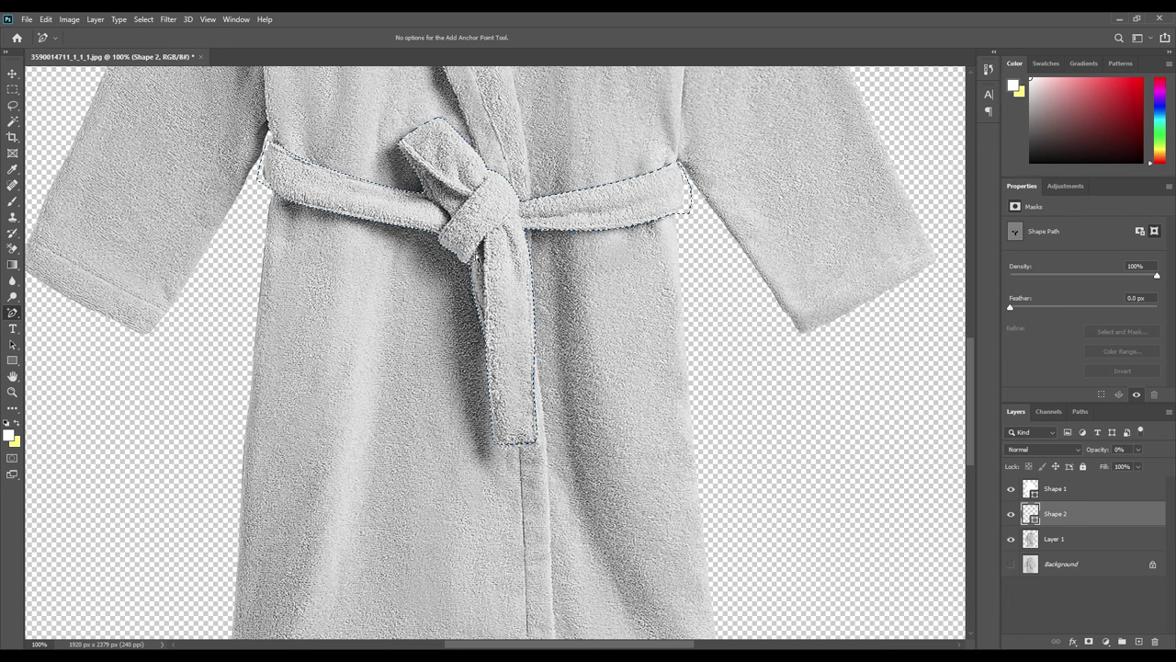
{"action": "left_click", "coordinate": [1068, 543]}
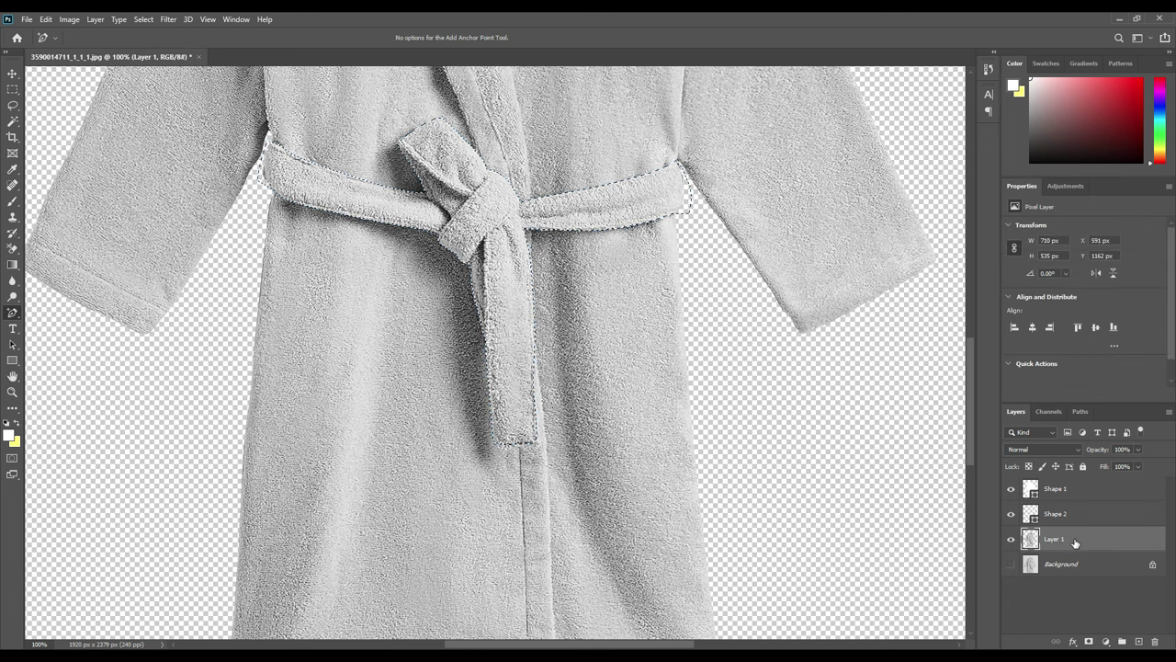
{"action": "key", "text": "ctrl+j"}
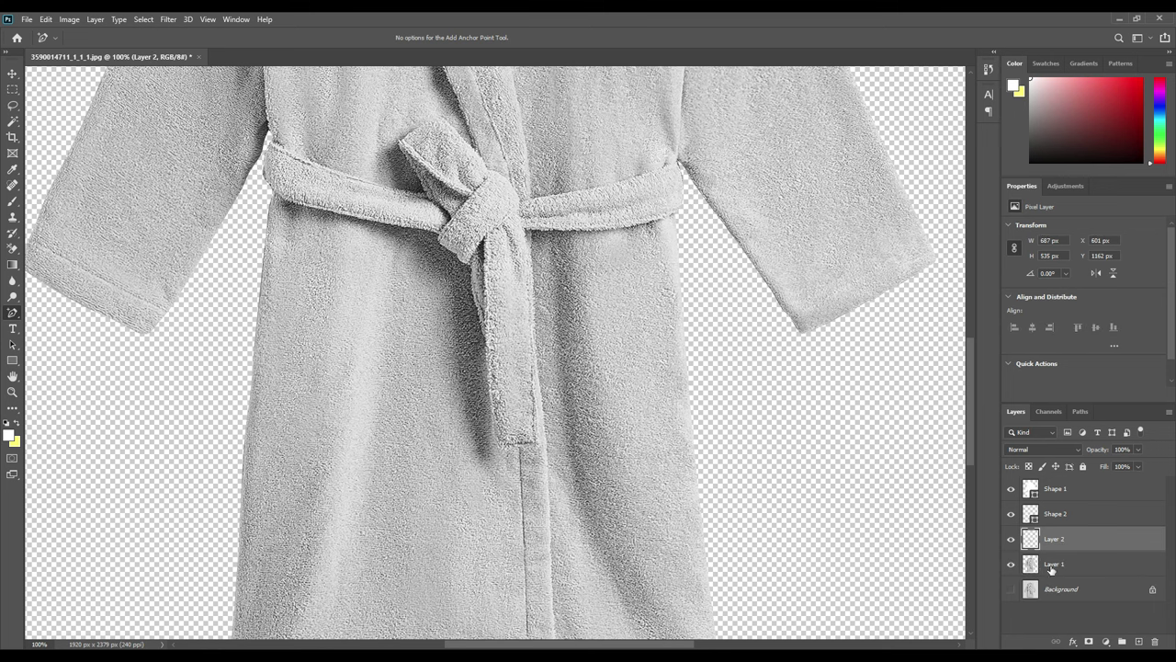
{"action": "left_click", "coordinate": [1010, 566]}
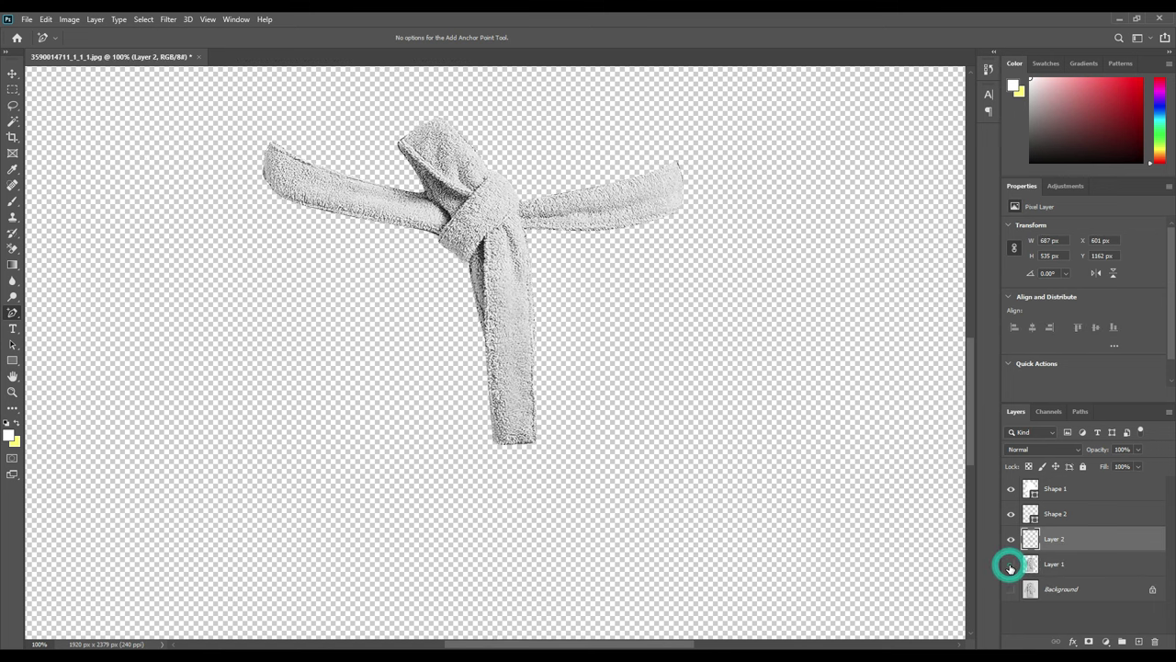
{"action": "left_click", "coordinate": [1011, 565]}
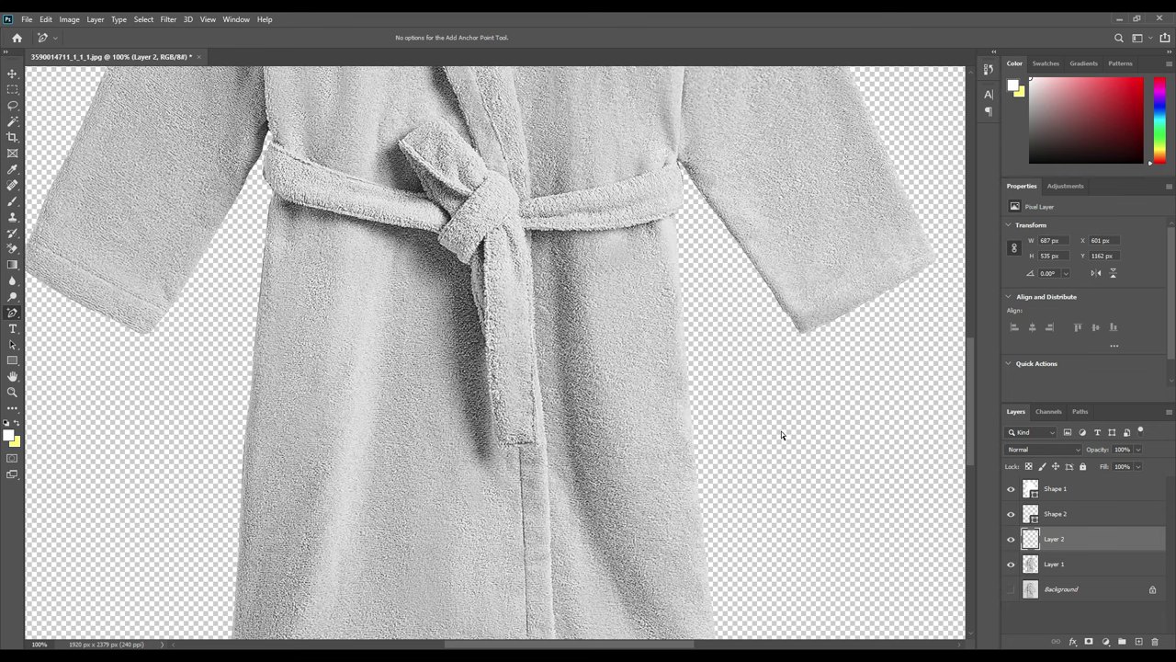
Start a new Pen tool outline at the belt knot and trace the left collar edge up to the hood's top
{"action": "left_click_drag", "start_coordinate": [567, 156], "coordinate": [608, 525]}
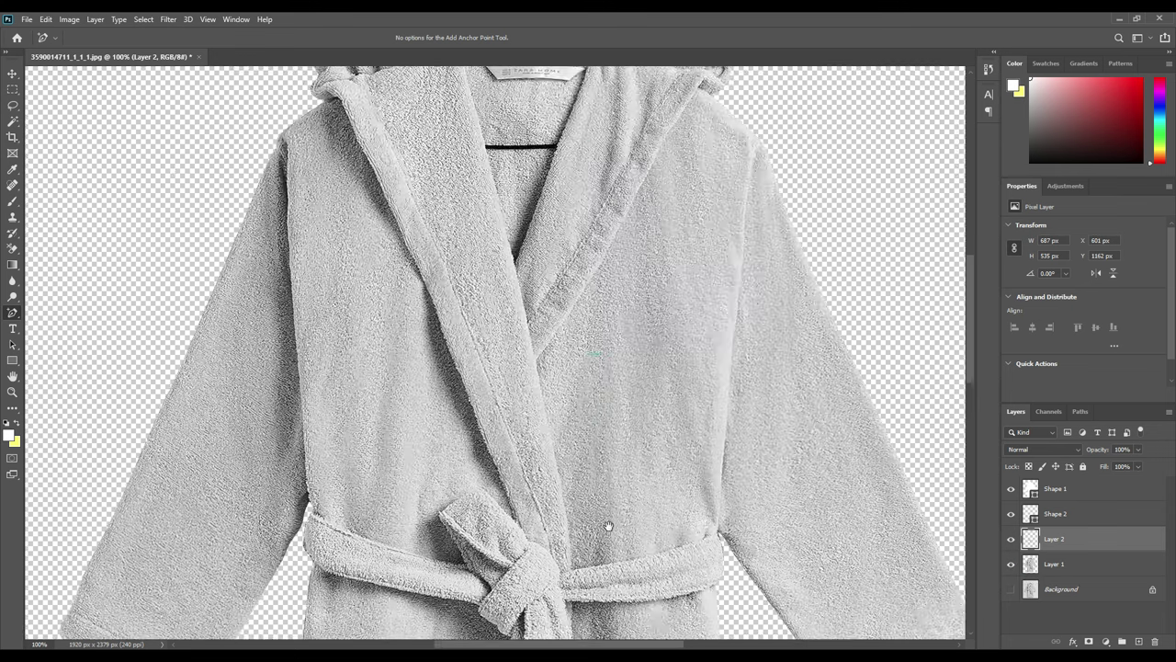
{"action": "mouse_move", "coordinate": [607, 447]}
{"action": "left_mouse_down"}
{"action": "mouse_move", "coordinate": [599, 462]}
{"action": "mouse_move", "coordinate": [602, 436]}
{"action": "left_mouse_up"}
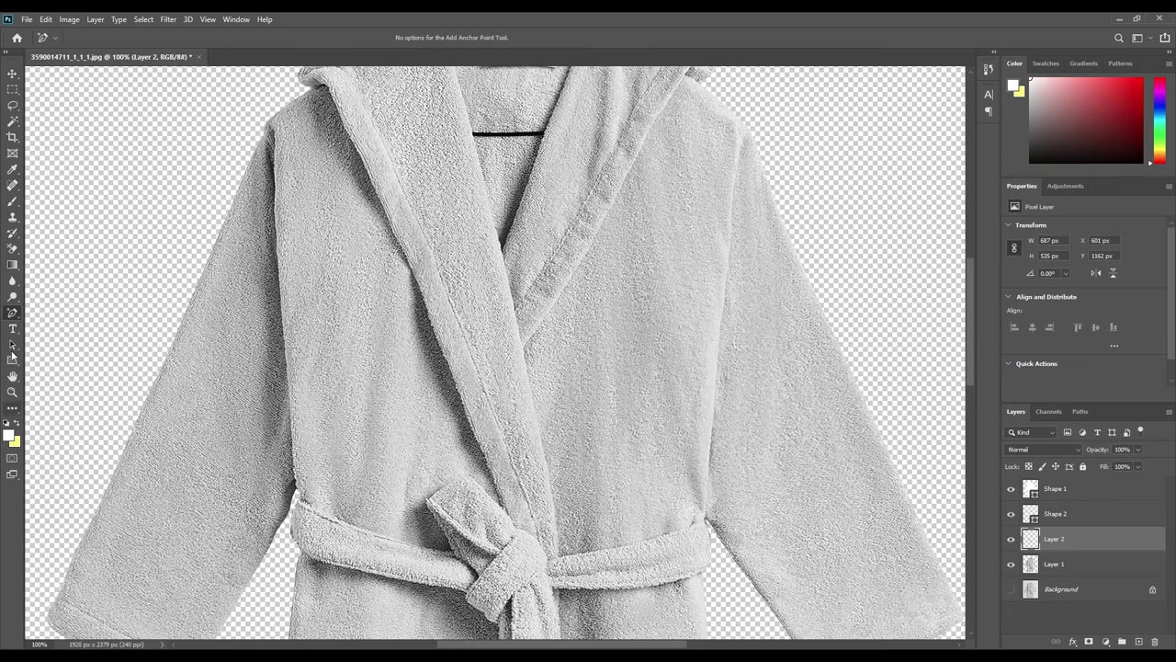
{"action": "left_click", "coordinate": [13, 312]}
{"action": "left_click", "coordinate": [58, 311]}
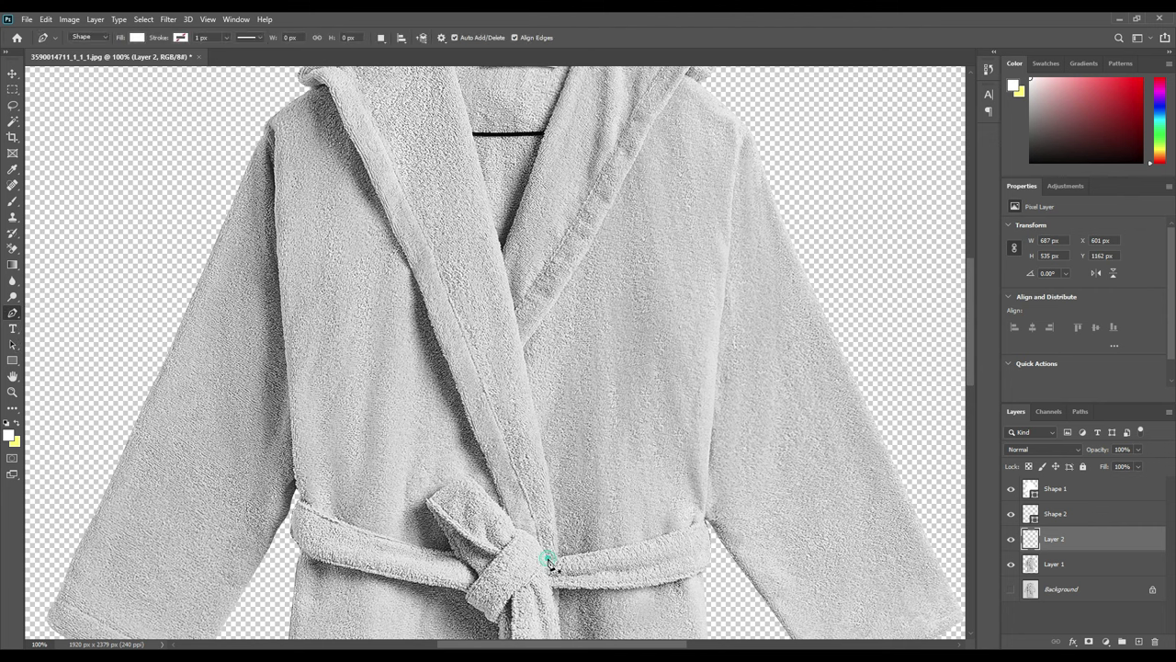
{"action": "left_click", "coordinate": [548, 557]}
{"action": "scroll", "coordinate": [542, 549], "scroll_direction": "up", "scroll_amount": 5}
{"action": "scroll", "coordinate": [542, 549], "scroll_direction": "left", "scroll_amount": 2}
{"action": "left_click", "coordinate": [395, 266]}
{"action": "left_click", "coordinate": [610, 158]}
Set the collar shape's opacity to 0% and close its outline down the right collar edge to the knot
{"action": "key", "text": "0"}
{"action": "key", "text": "0"}
{"action": "left_click_drag", "start_coordinate": [770, 276], "coordinate": [741, 289]}
{"action": "left_click", "coordinate": [592, 539]}
{"action": "scroll", "coordinate": [593, 539], "scroll_direction": "down", "scroll_amount": 6}
{"action": "left_click", "coordinate": [603, 471]}
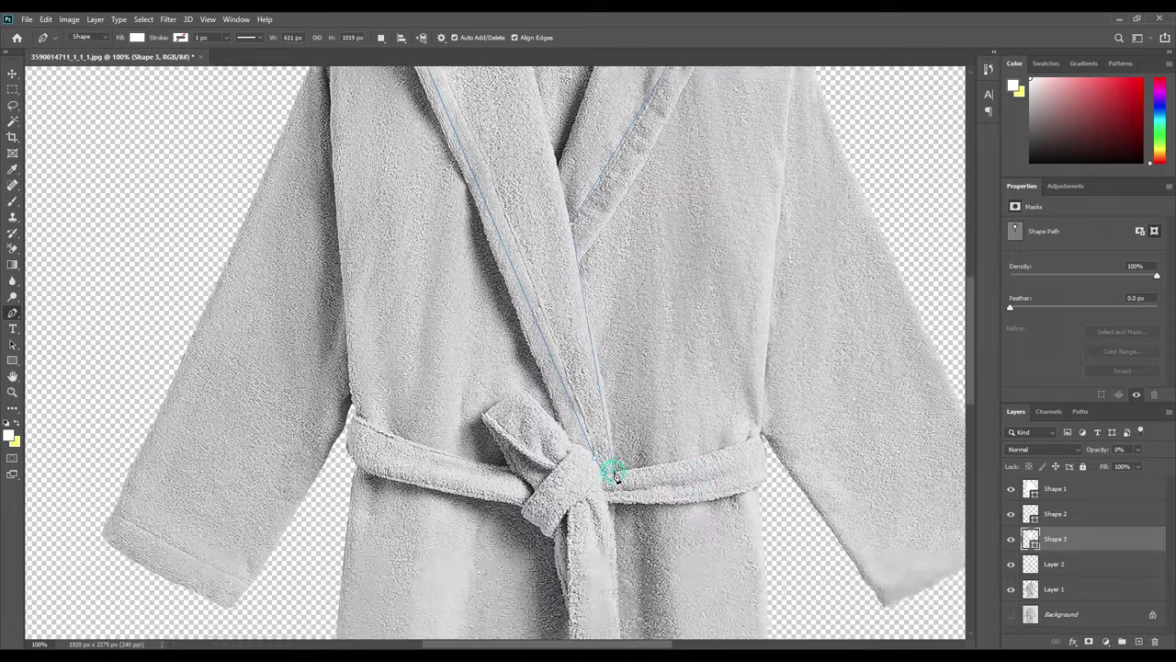
Add anchor points along the lower part of the left collar edge above the belt knot and align them with the seam
{"action": "right_click", "coordinate": [13, 313]}
{"action": "left_click", "coordinate": [61, 350]}
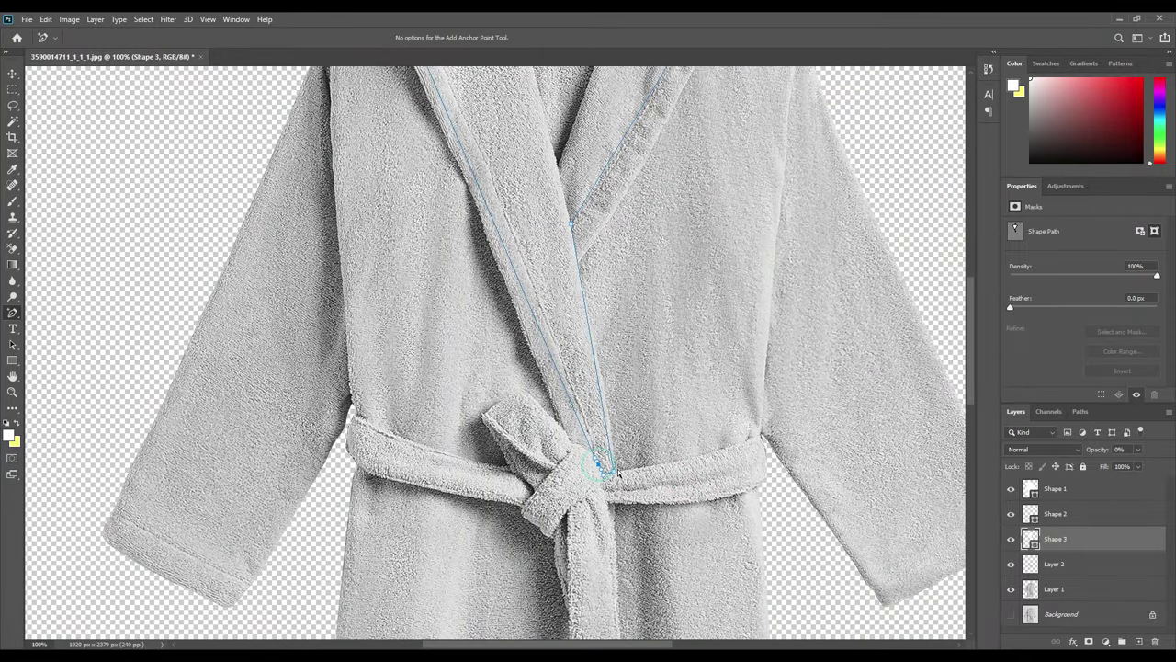
{"action": "left_click", "coordinate": [541, 308]}
{"action": "left_click", "coordinate": [568, 380]}
{"action": "left_click", "coordinate": [583, 418]}
{"action": "left_click", "coordinate": [485, 160]}
{"action": "left_click", "coordinate": [503, 209]}
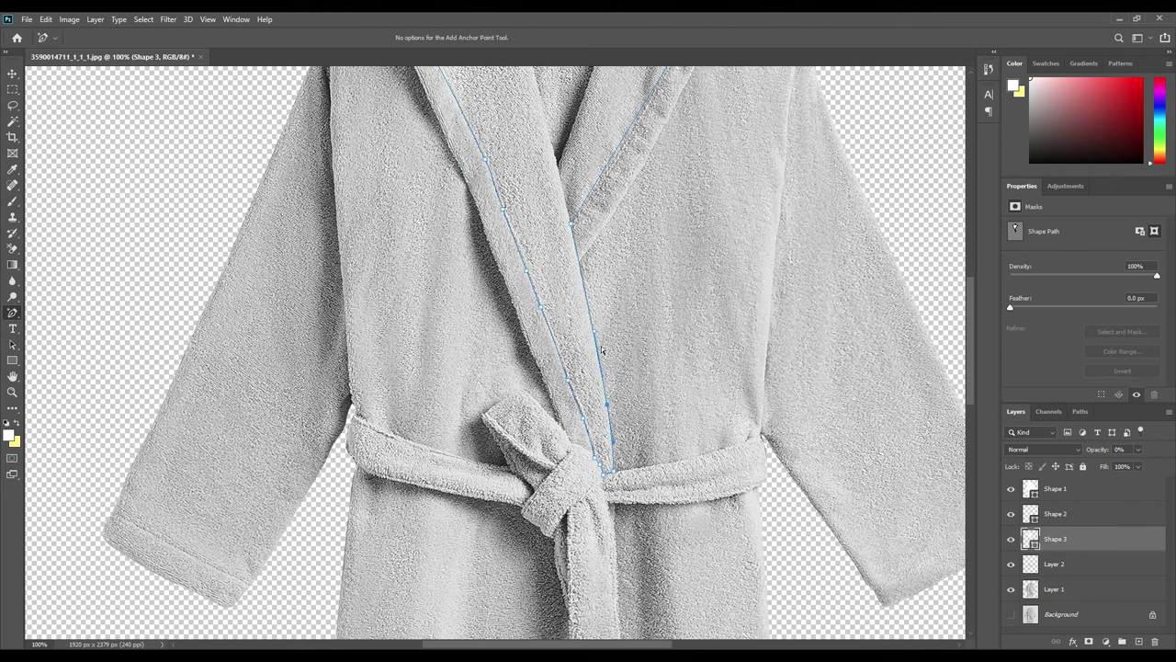
Add anchor points along the upper part of the left collar edge up to the hood's left corner
{"action": "scroll", "coordinate": [599, 276], "scroll_direction": "up", "scroll_amount": 5}
{"action": "left_click_drag", "start_coordinate": [492, 330], "coordinate": [488, 330]}
{"action": "left_click", "coordinate": [504, 361]}
{"action": "left_click", "coordinate": [456, 259]}
{"action": "left_click", "coordinate": [435, 220]}
Add anchor points across the hood and bend the path to follow its inner seam
{"action": "left_click_drag", "start_coordinate": [512, 148], "coordinate": [504, 122]}
{"action": "left_click", "coordinate": [457, 146]}
{"action": "left_click", "coordinate": [613, 94]}
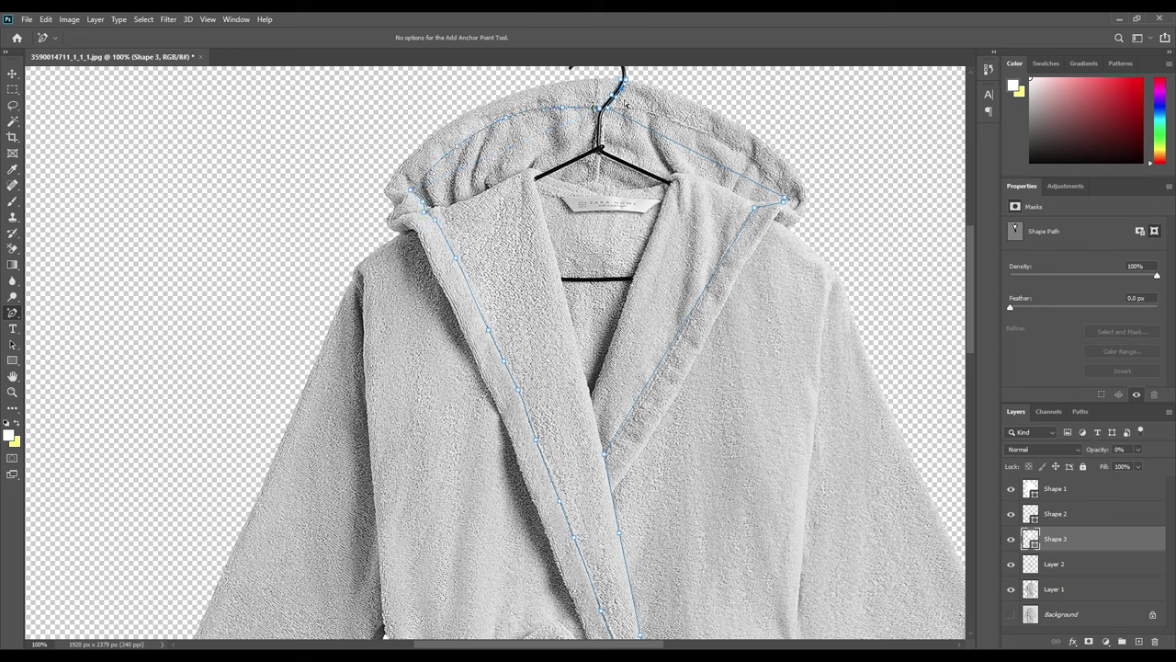
{"action": "left_click_drag", "start_coordinate": [685, 150], "coordinate": [713, 135]}
Refine the path from the hood's right corner down the right collar seam to the point where the collars cross
{"action": "left_click_drag", "start_coordinate": [768, 201], "coordinate": [742, 235]}
{"action": "left_click", "coordinate": [740, 230]}
{"action": "left_click_drag", "start_coordinate": [690, 308], "coordinate": [693, 312]}
{"action": "left_click_drag", "start_coordinate": [641, 397], "coordinate": [643, 398]}
{"action": "scroll", "coordinate": [734, 313], "scroll_direction": "down", "scroll_amount": 5}
{"action": "left_click_drag", "start_coordinate": [689, 216], "coordinate": [685, 435]}
{"action": "left_click_drag", "start_coordinate": [699, 390], "coordinate": [706, 485]}
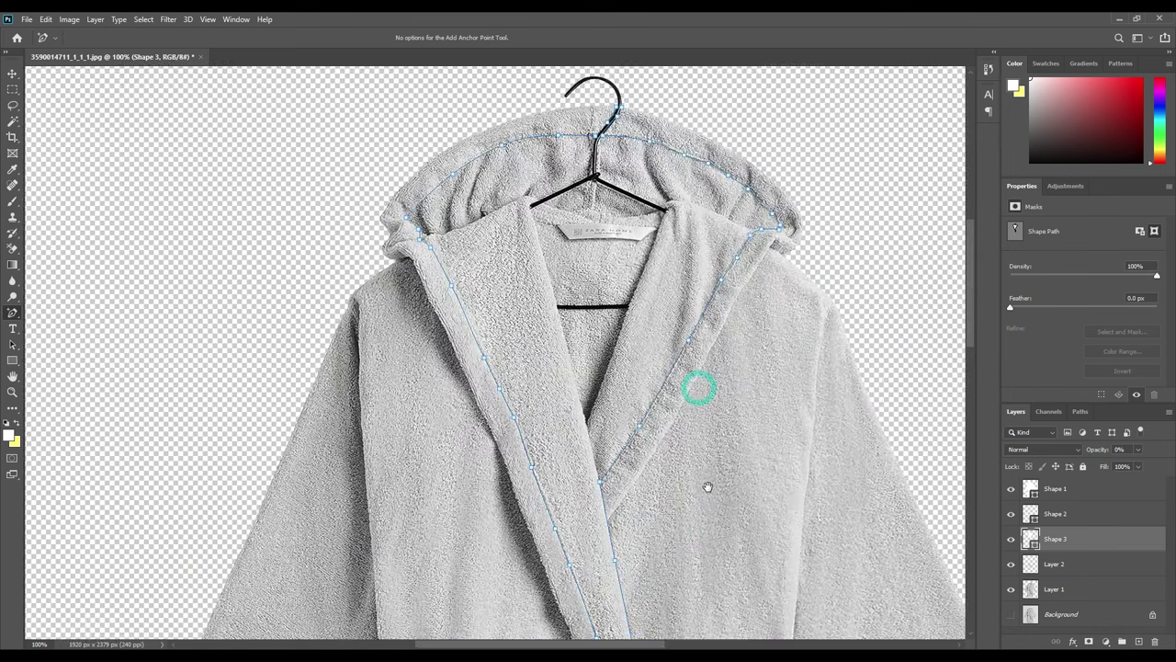
Load the Shape 3 outline as a selection, copy the hood and collar from Layer 1 onto a new layer and check them alone
{"action": "left_click", "coordinate": [1033, 540], "text": "ctrl"}
{"action": "left_click", "coordinate": [1050, 593]}
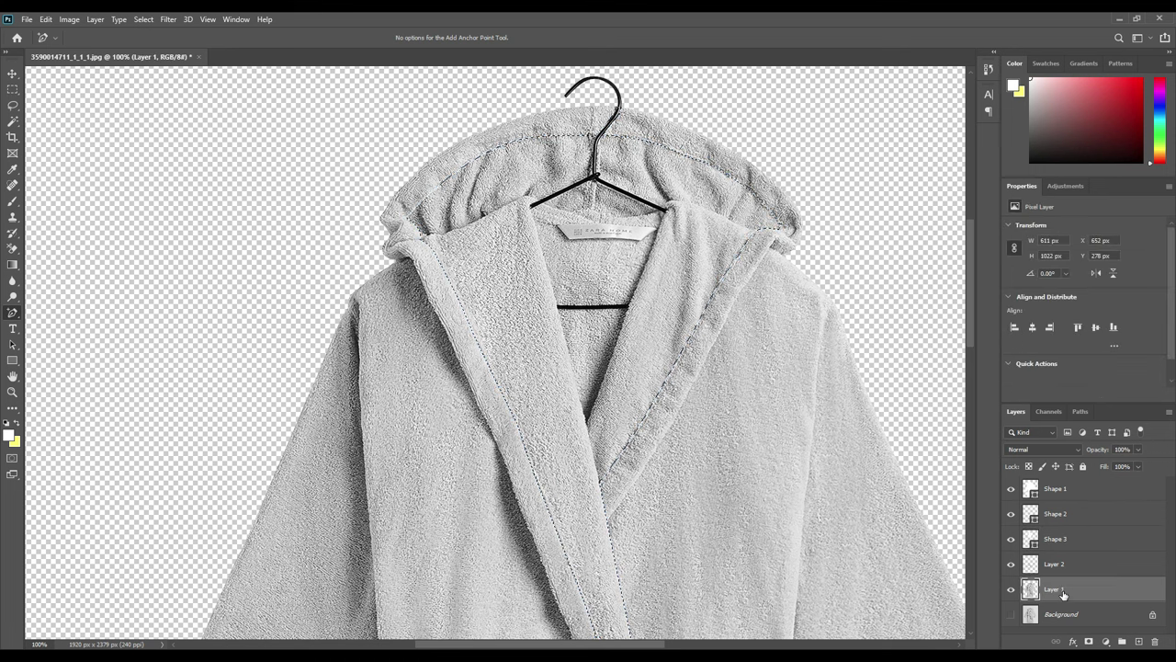
{"action": "key", "text": "ctrl+j"}
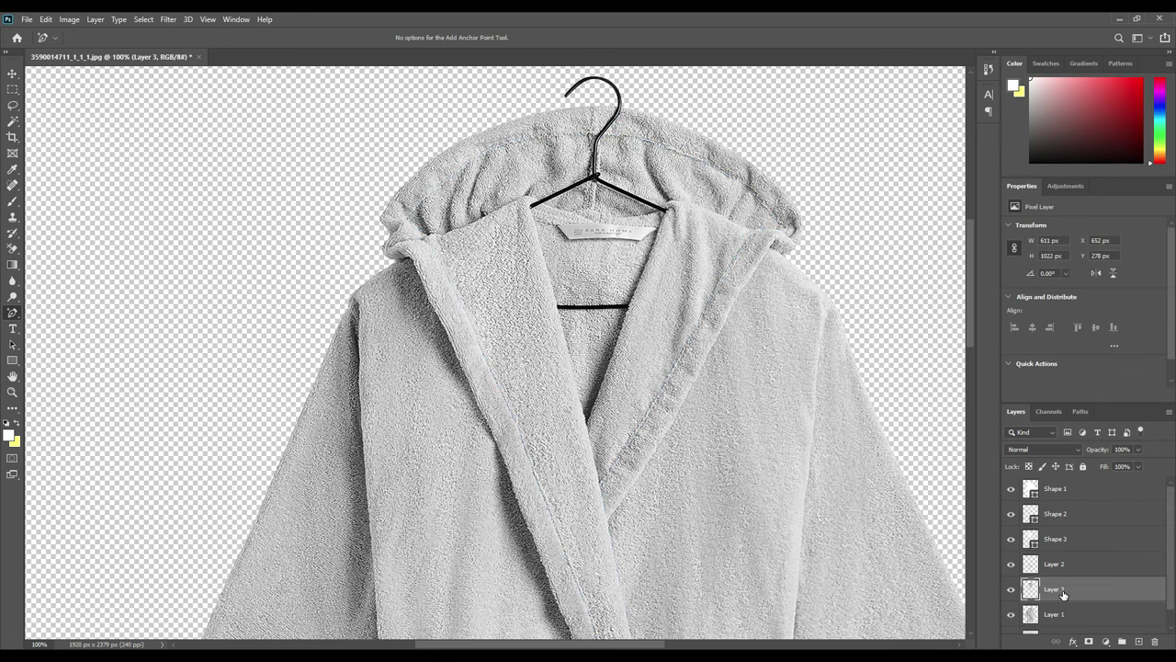
{"action": "left_click", "coordinate": [1011, 614]}
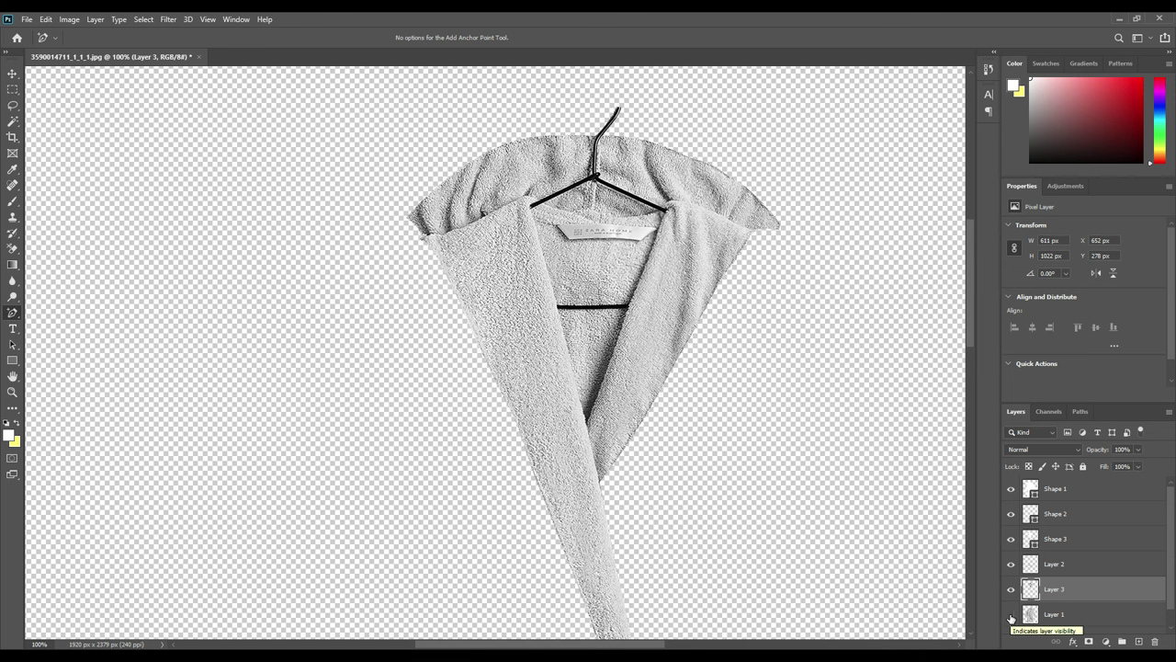
{"action": "left_click", "coordinate": [1011, 615]}
{"action": "left_click", "coordinate": [1011, 616]}
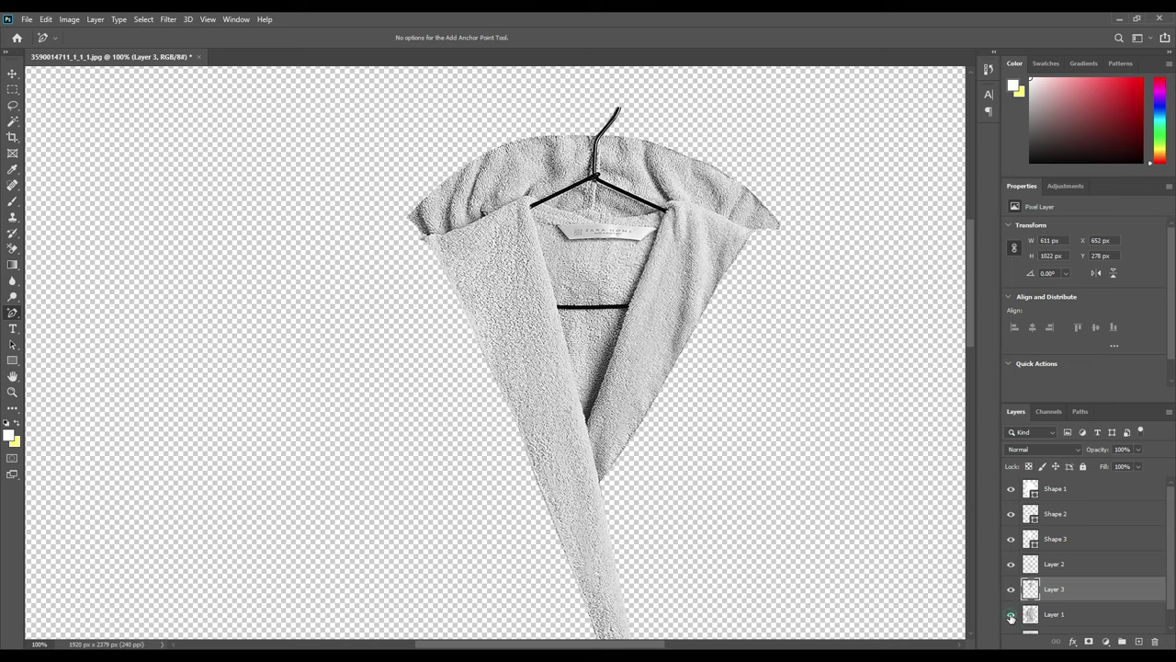
{"action": "left_click", "coordinate": [1011, 616]}
Draw a rectangle about 1530 × 1947 px over the robe and extend its left side to about 1610 px wide
{"action": "key", "text": "ctrl+0"}
{"action": "left_click", "coordinate": [13, 359]}
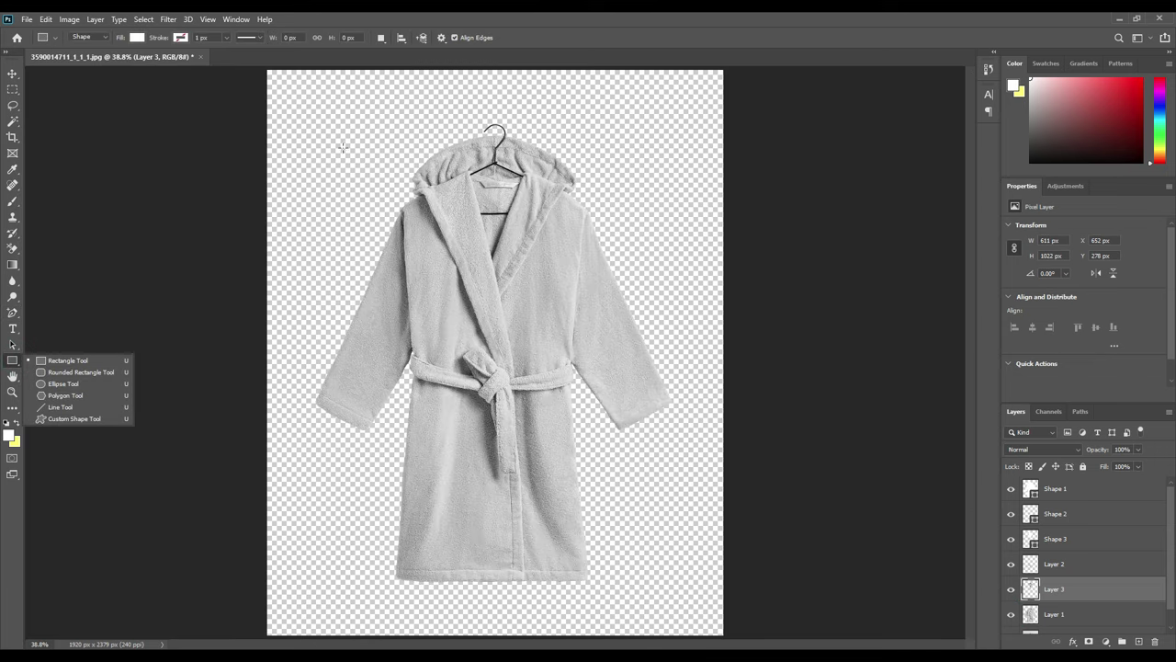
{"action": "left_click_drag", "start_coordinate": [327, 124], "coordinate": [690, 584]}
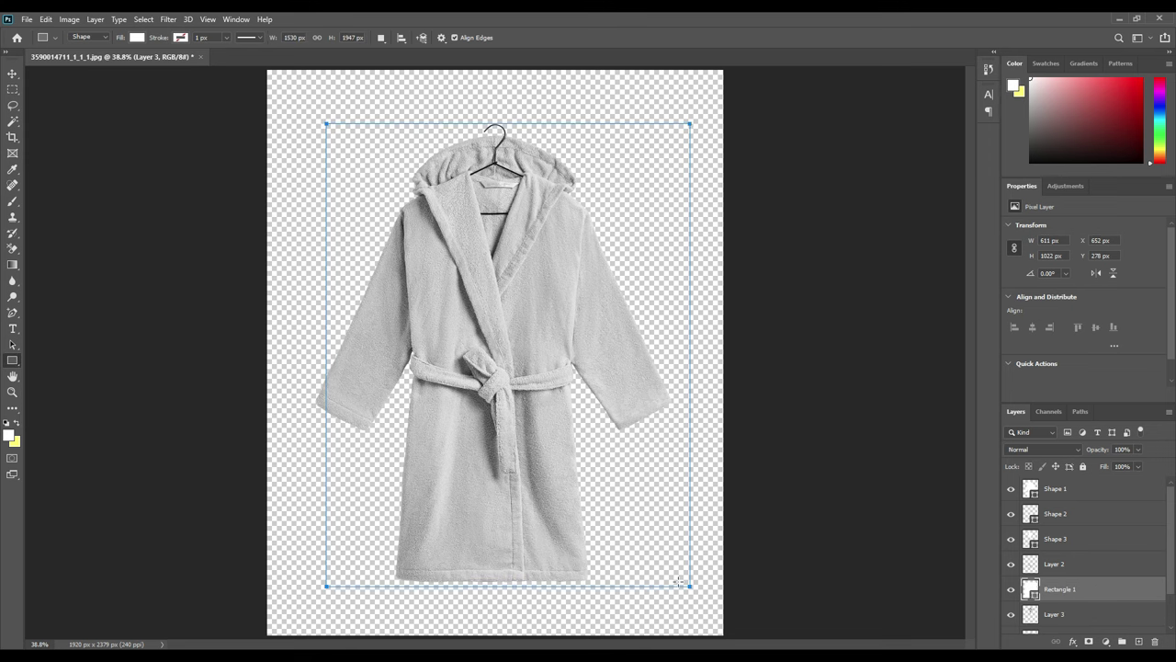
{"action": "key", "text": "ctrl+t"}
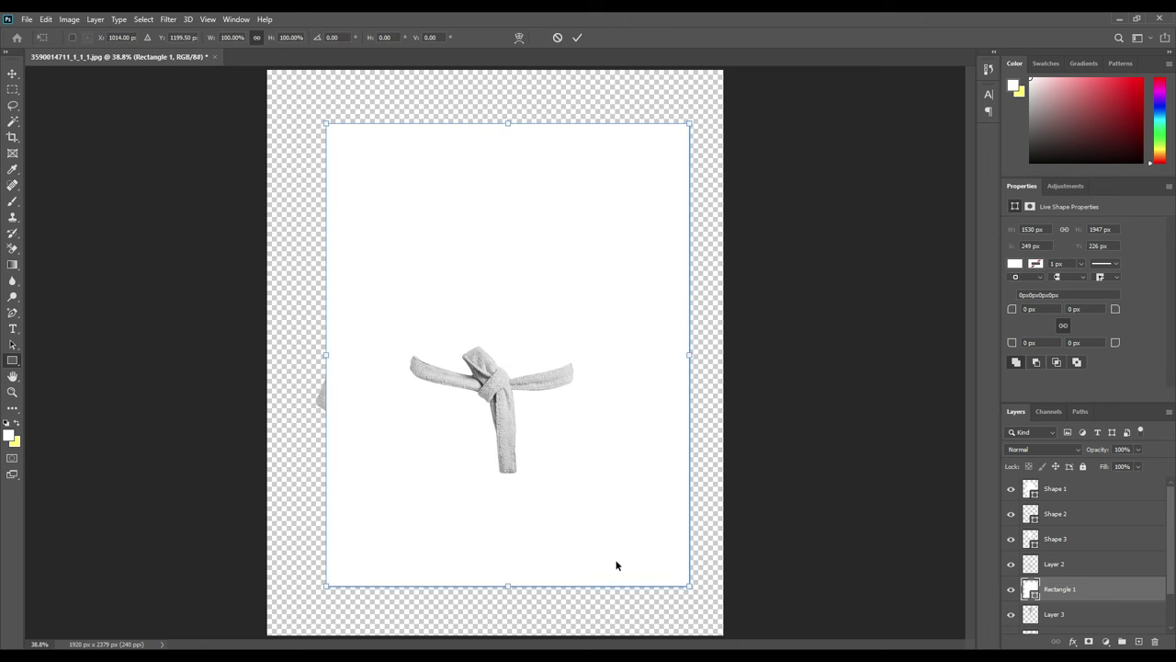
{"action": "left_click_drag", "start_coordinate": [326, 355], "coordinate": [307, 355]}
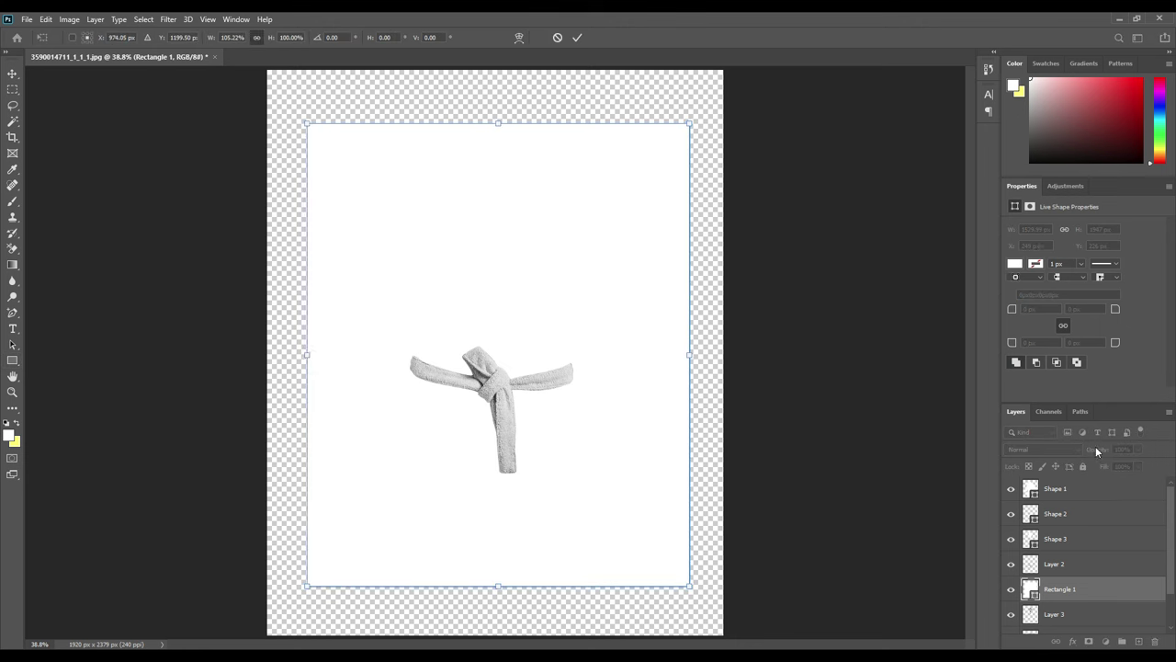
{"action": "left_click", "coordinate": [577, 38]}
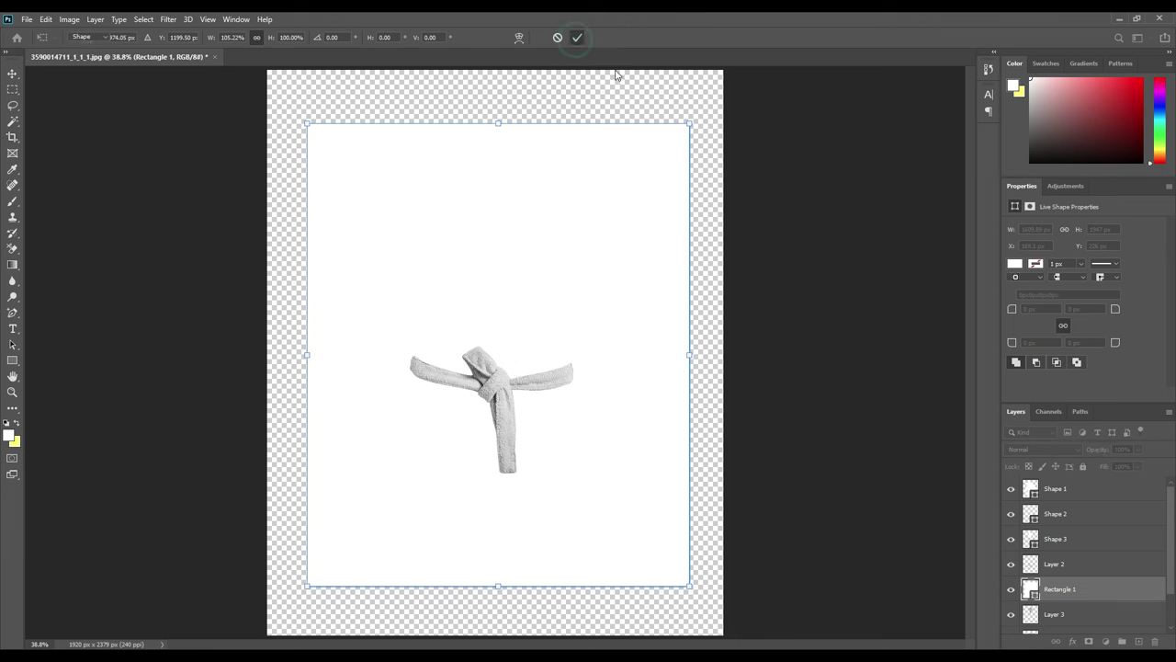
Fill the rectangle with red, ff0000
{"action": "double_click", "coordinate": [1031, 589]}
{"action": "type", "text": "ff0000"}
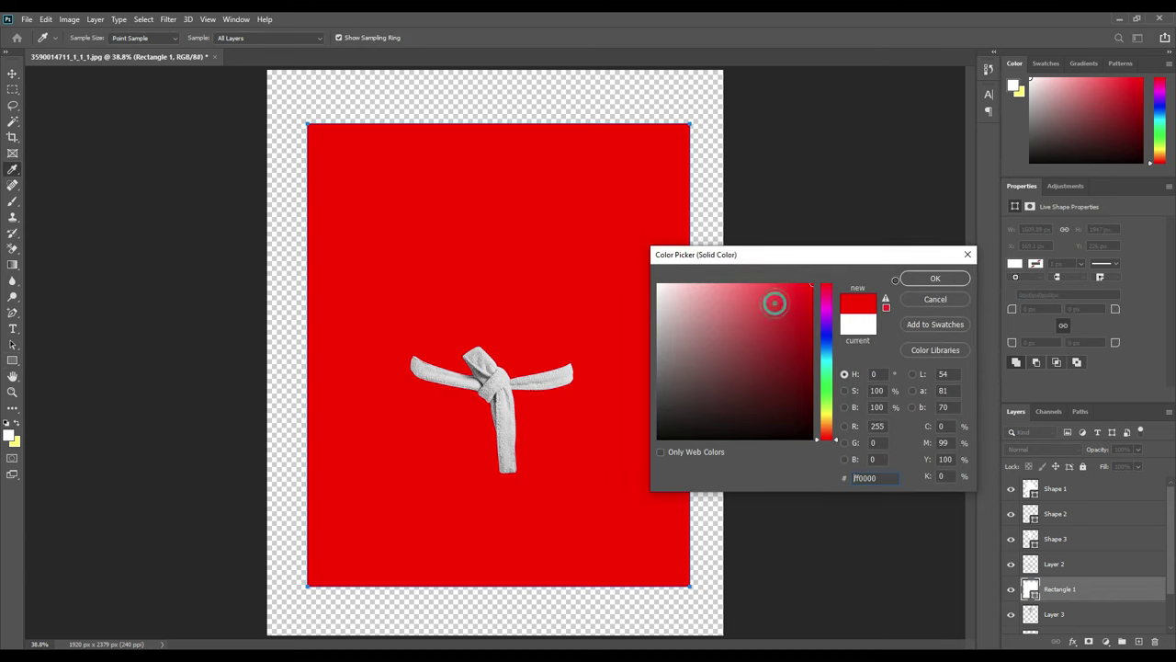
{"action": "left_click", "coordinate": [935, 278]}
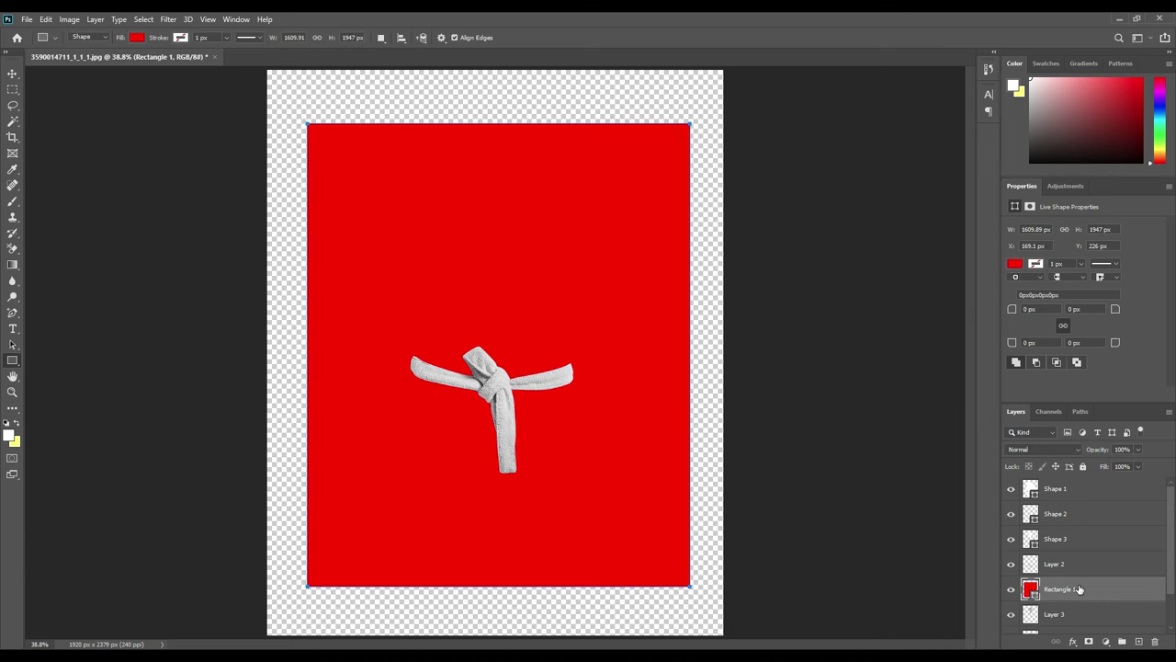
Group the layers Shape 1, Shape 2 and Shape 3, hide the group and rename it "Cl"
{"action": "scroll", "coordinate": [1080, 589], "scroll_direction": "down", "scroll_amount": 2}
{"action": "left_click", "coordinate": [1073, 546]}
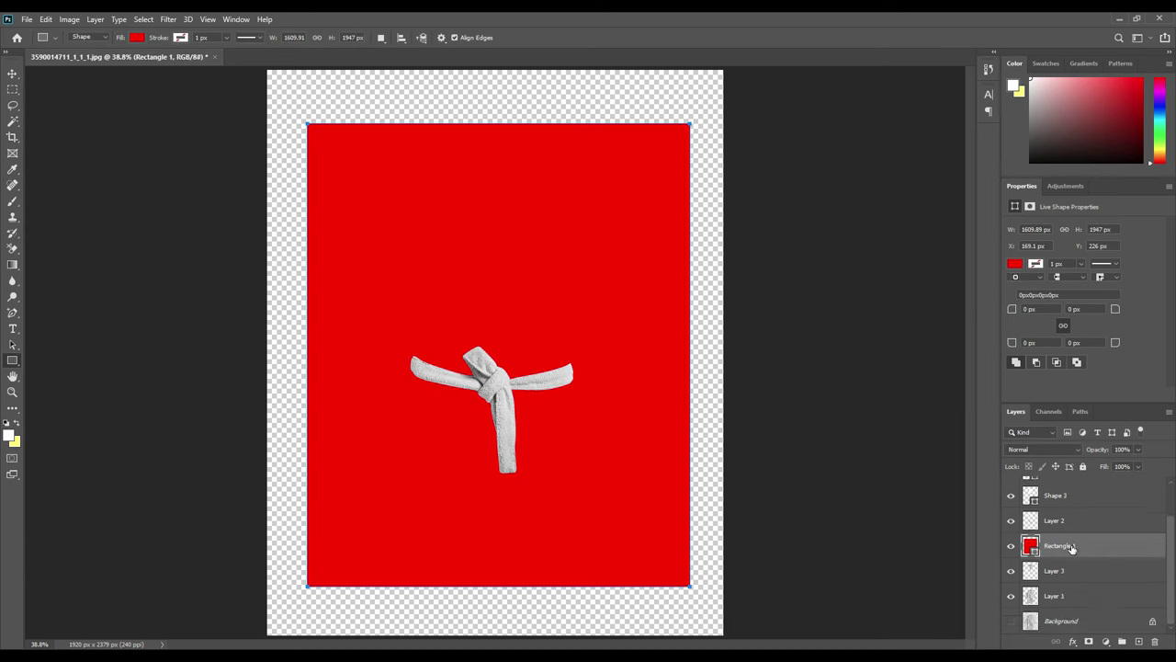
{"action": "scroll", "coordinate": [1076, 564], "scroll_direction": "up", "scroll_amount": 2}
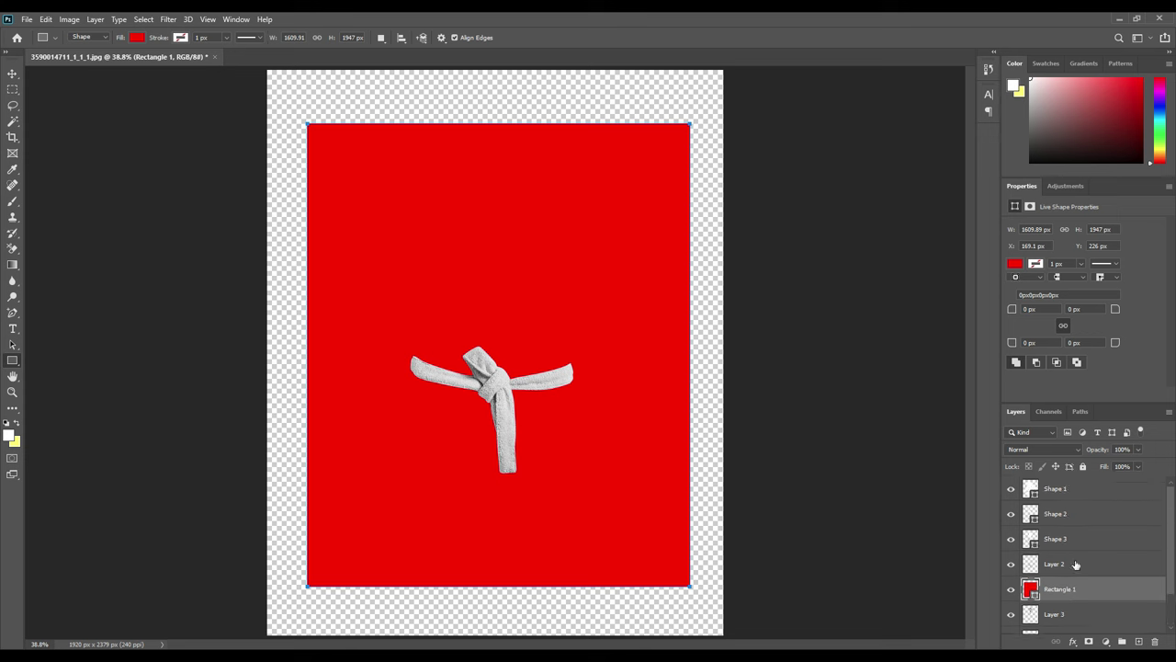
{"action": "left_click", "coordinate": [1056, 541]}
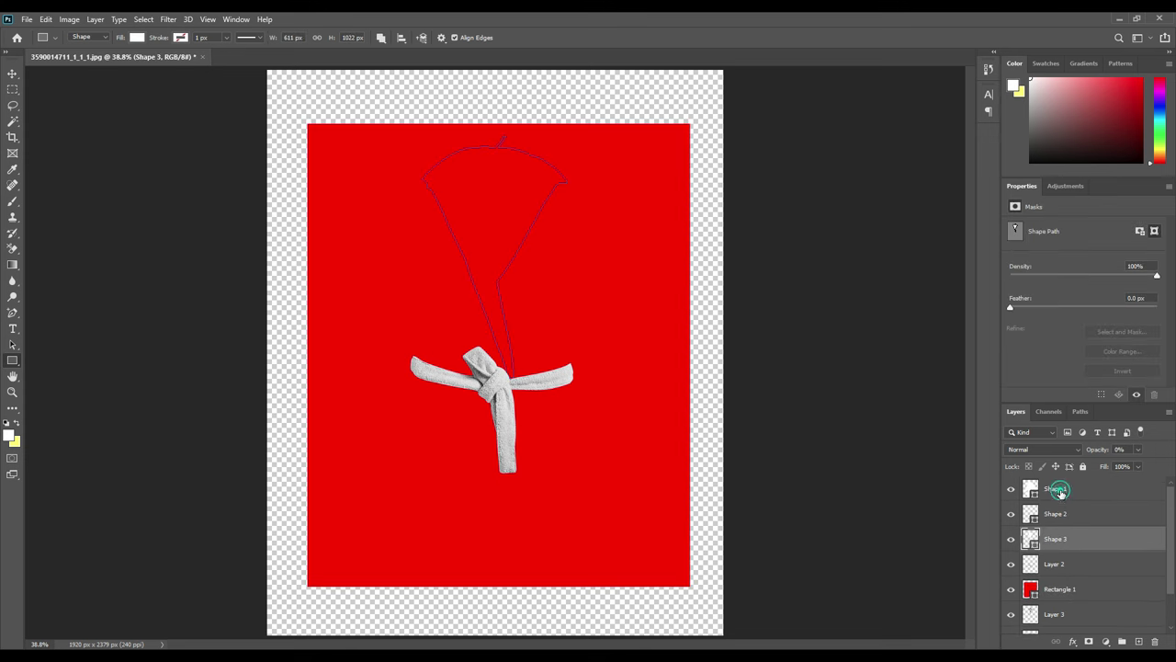
{"action": "left_click", "coordinate": [1061, 494], "text": "shift"}
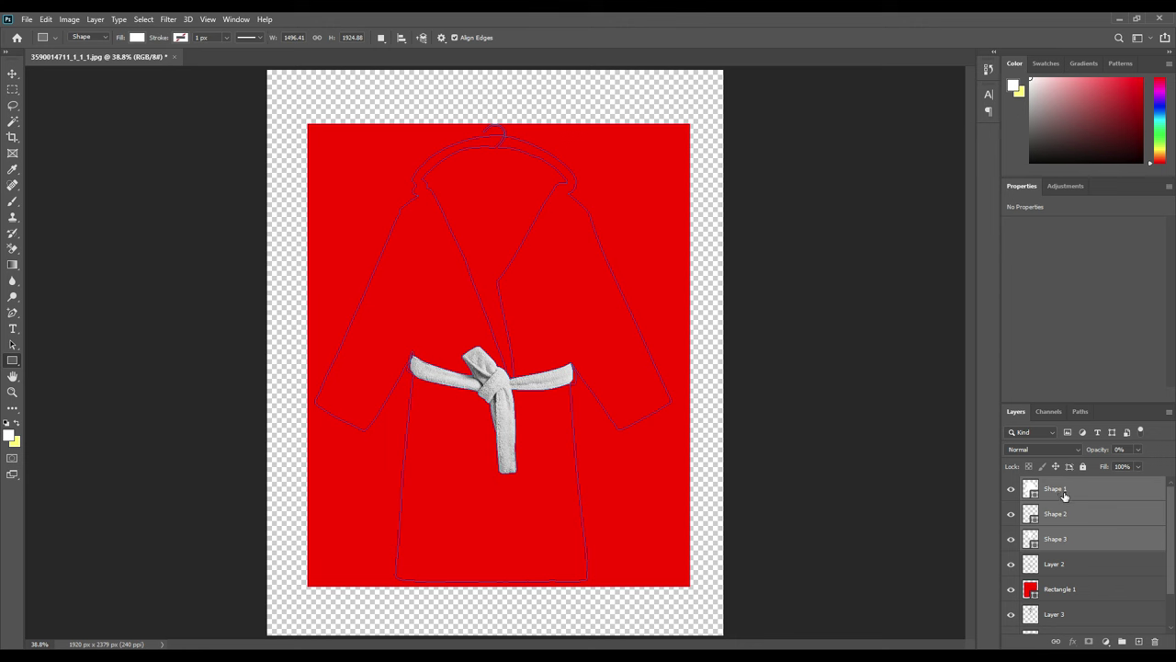
{"action": "key", "text": "ctrl+g"}
{"action": "left_click", "coordinate": [1010, 485]}
{"action": "double_click", "coordinate": [1055, 484]}
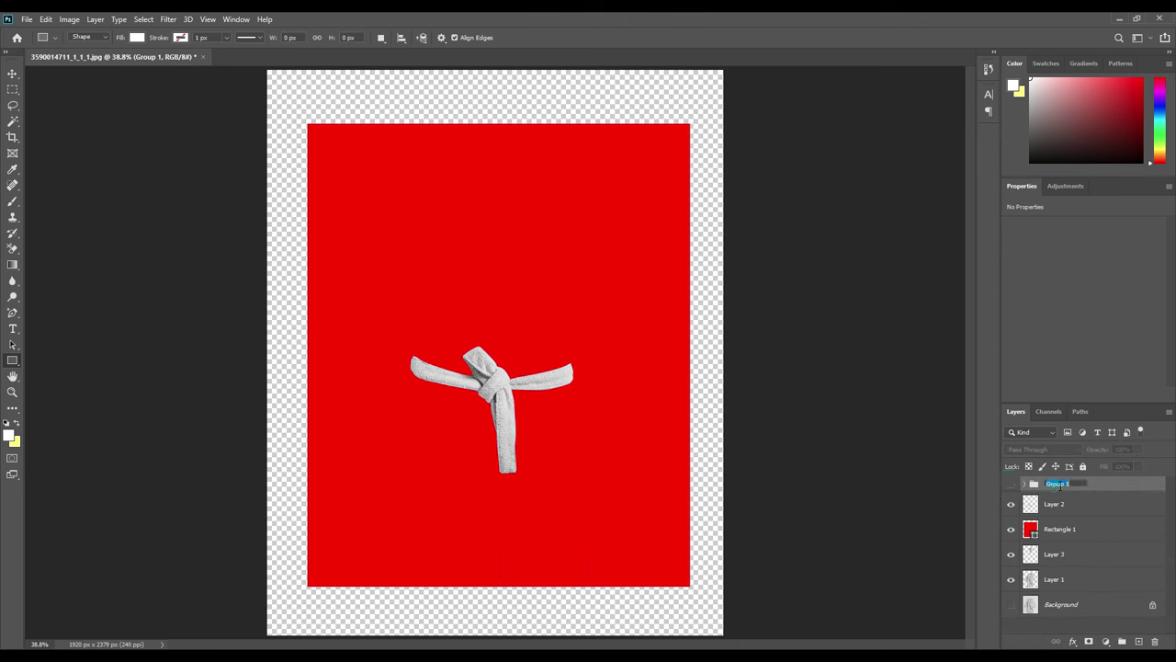
{"action": "type", "text": "Cl"}
{"action": "left_click", "coordinate": [1130, 477]}
Move the Rectangle 1 layer above Layer 2 and convert it to a Smart Object
{"action": "left_click_drag", "start_coordinate": [1068, 533], "coordinate": [1059, 510]}
{"action": "right_click", "coordinate": [1080, 505]}
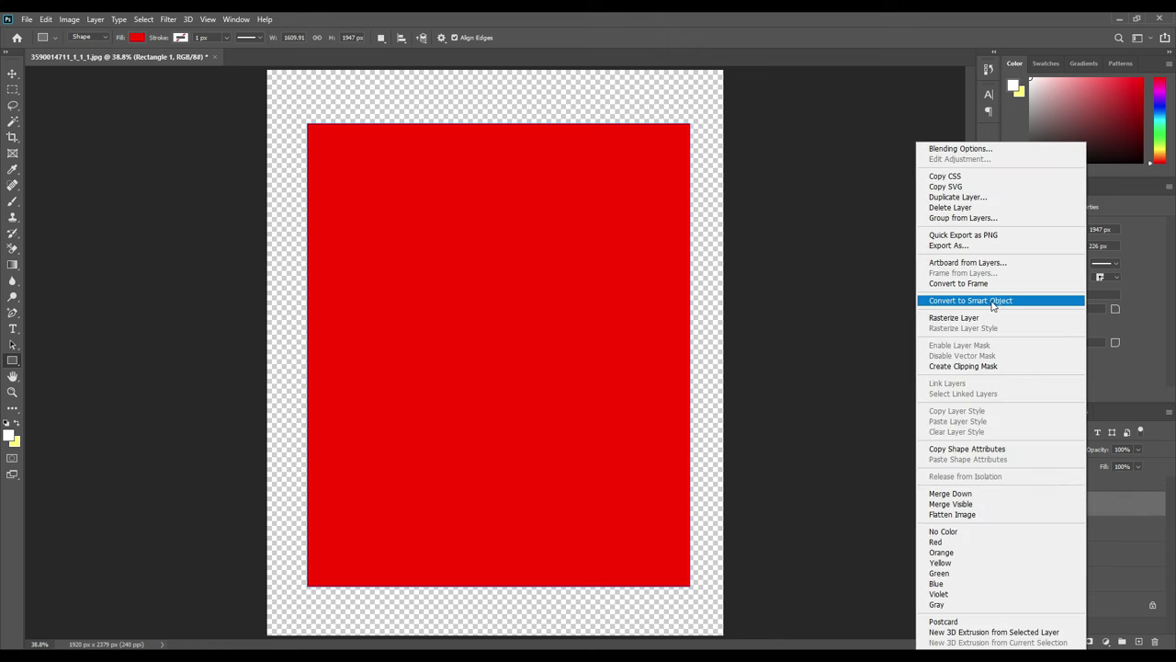
{"action": "left_click", "coordinate": [1008, 306]}
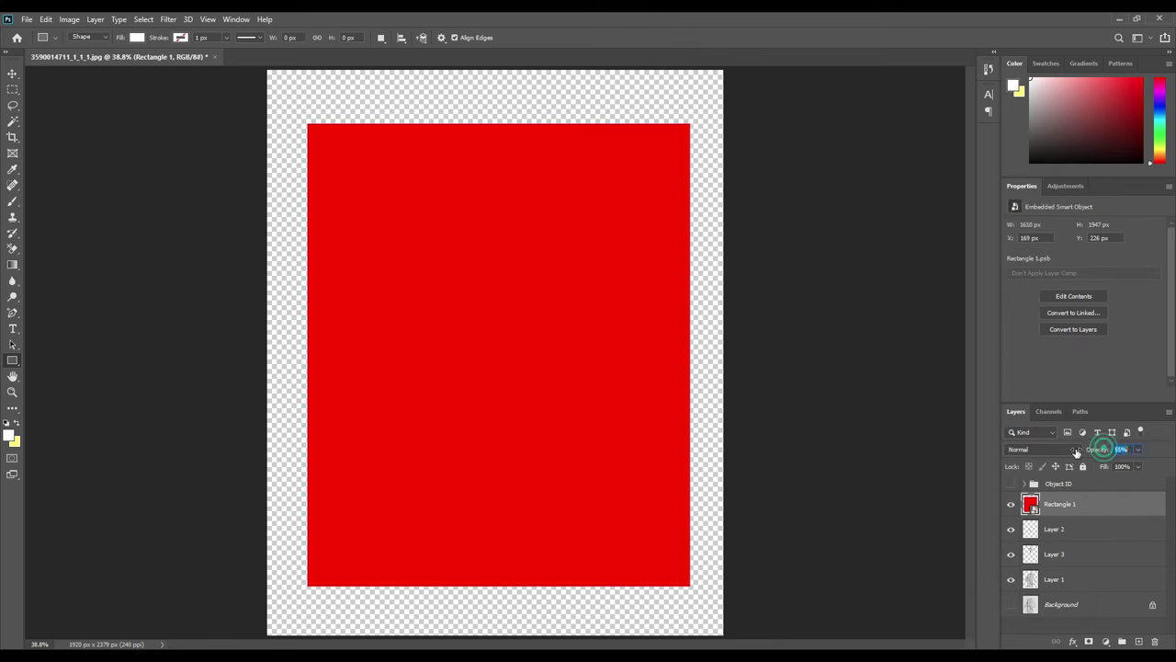
Centre Rectangle 1 over the bathrobe at about X 153 px, Y 252 px, using 54% opacity while positioning and restoring 100%
{"action": "left_click_drag", "start_coordinate": [1097, 448], "coordinate": [1075, 448]}
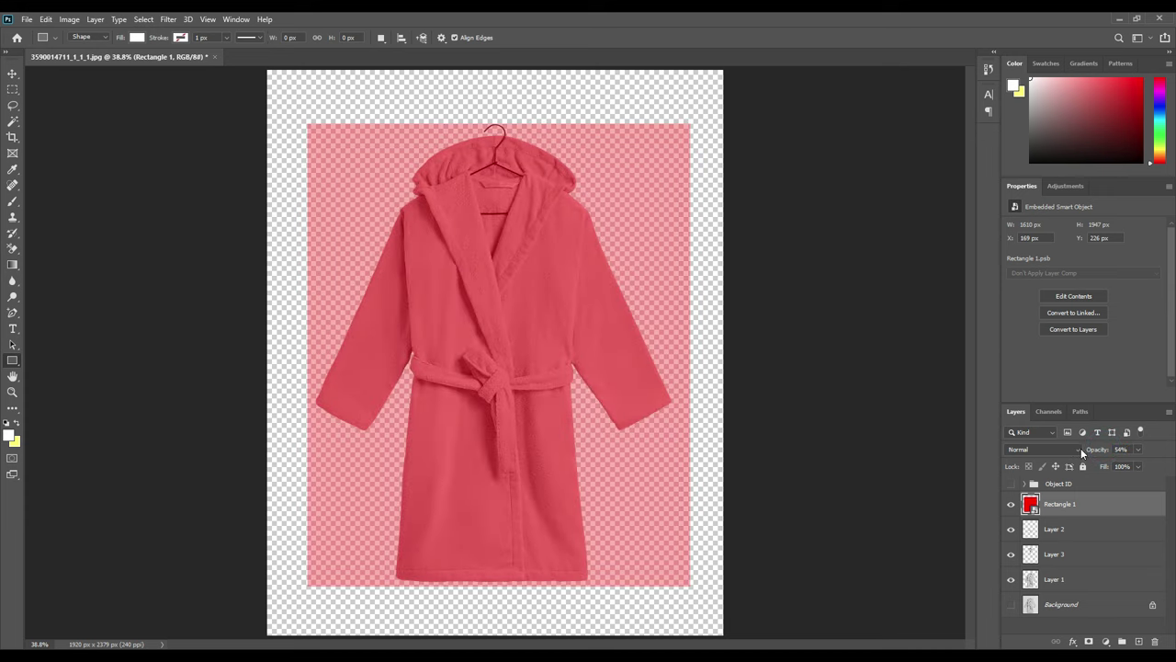
{"action": "left_click", "coordinate": [17, 74]}
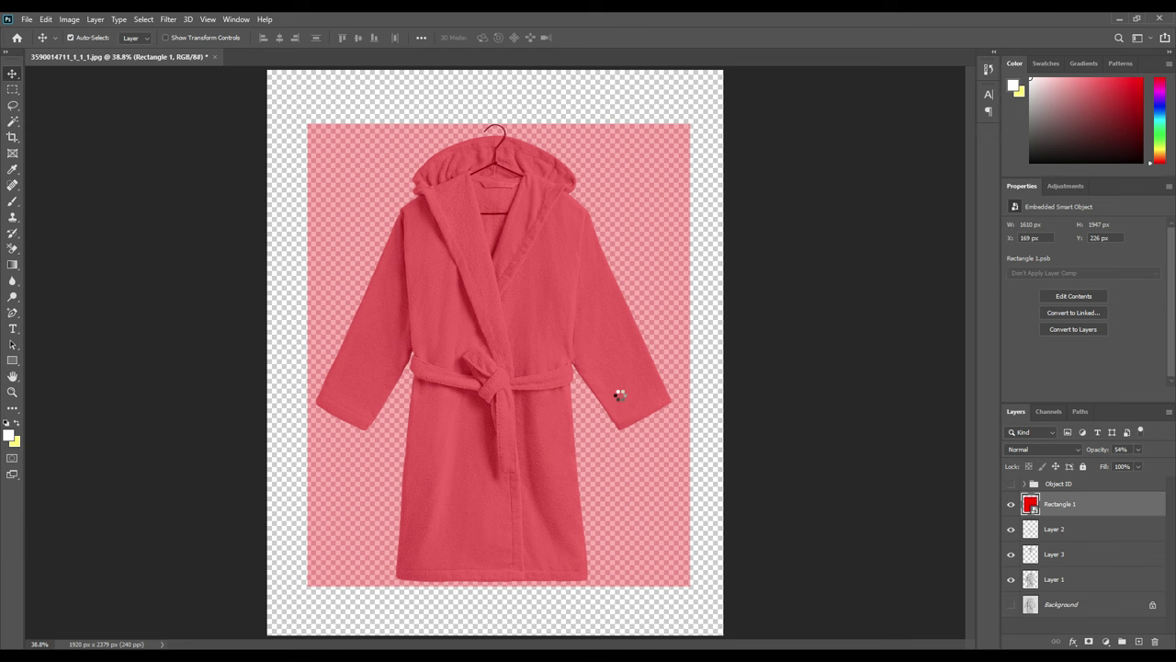
{"action": "key", "text": "t"}
{"action": "left_click", "coordinate": [13, 74]}
{"action": "key", "text": "ctrl+t"}
{"action": "left_click_drag", "start_coordinate": [662, 431], "coordinate": [657, 430]}
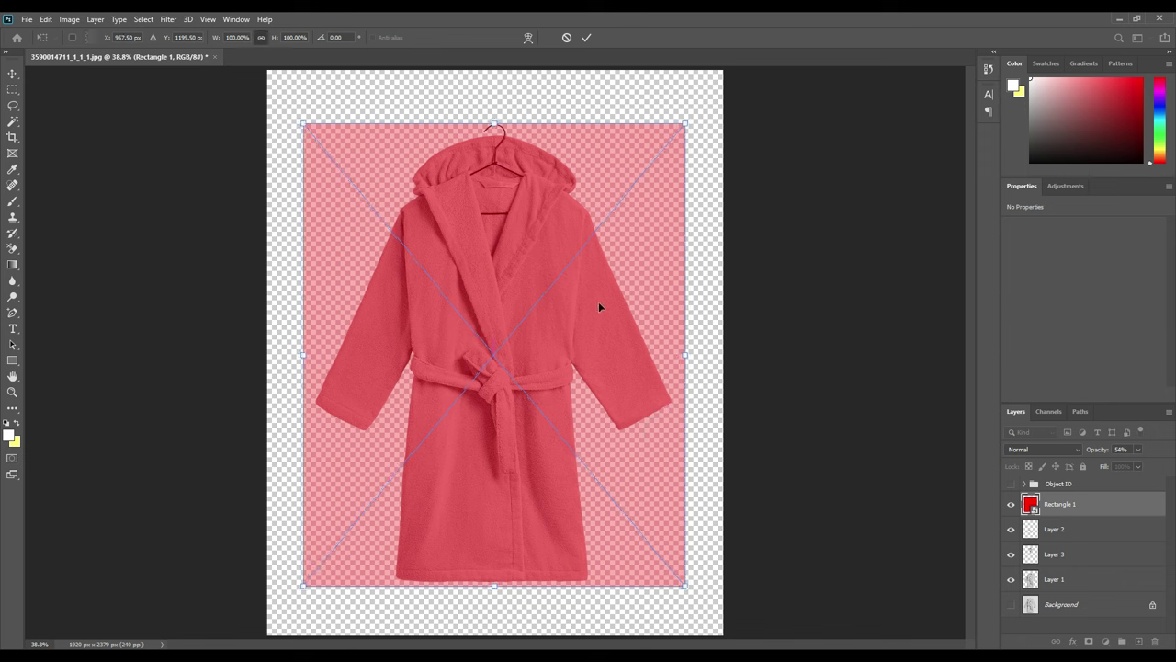
{"action": "left_click_drag", "start_coordinate": [616, 334], "coordinate": [620, 342]}
{"action": "left_click", "coordinate": [588, 37]}
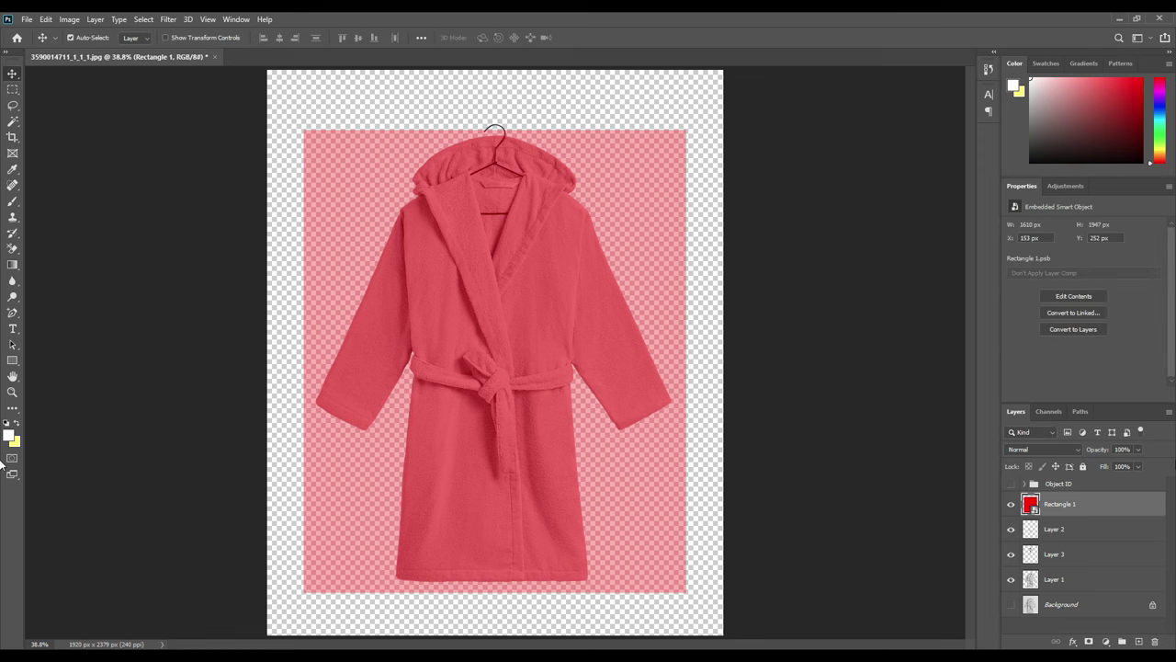
{"action": "key", "text": "0"}
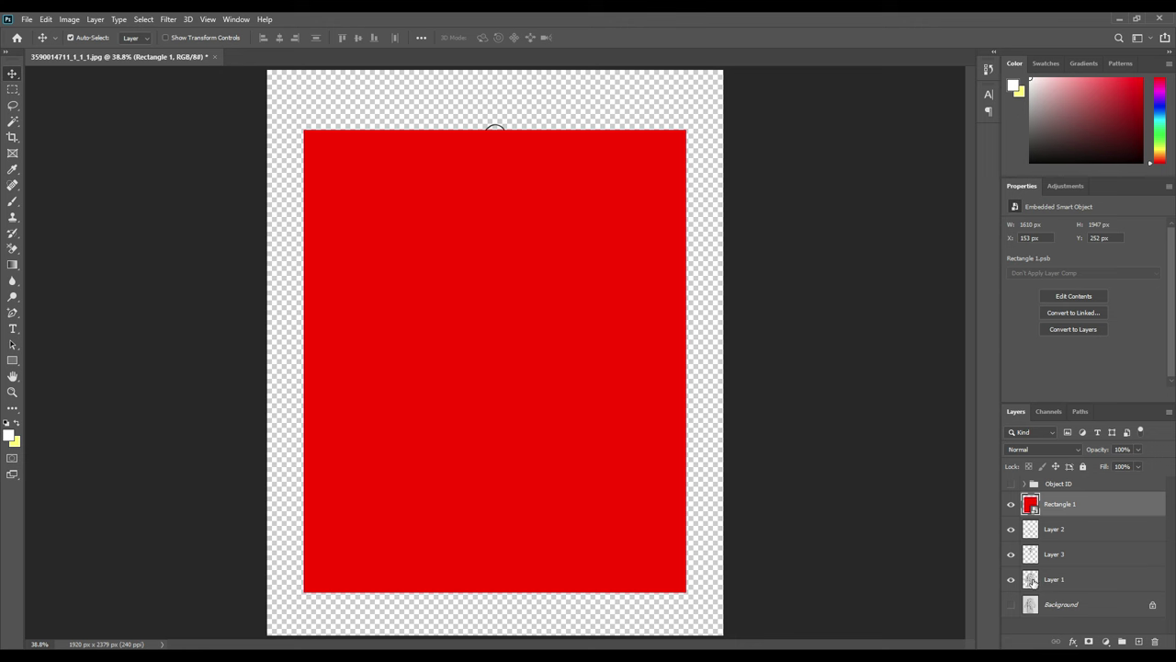
Load Layer 1's outline as a selection and add it as a layer mask on Rectangle 1
{"action": "key", "text": "ctrl"}
{"action": "left_click", "coordinate": [1031, 582], "text": "ctrl"}
{"action": "left_click", "coordinate": [1068, 505]}
{"action": "left_click", "coordinate": [1088, 642]}
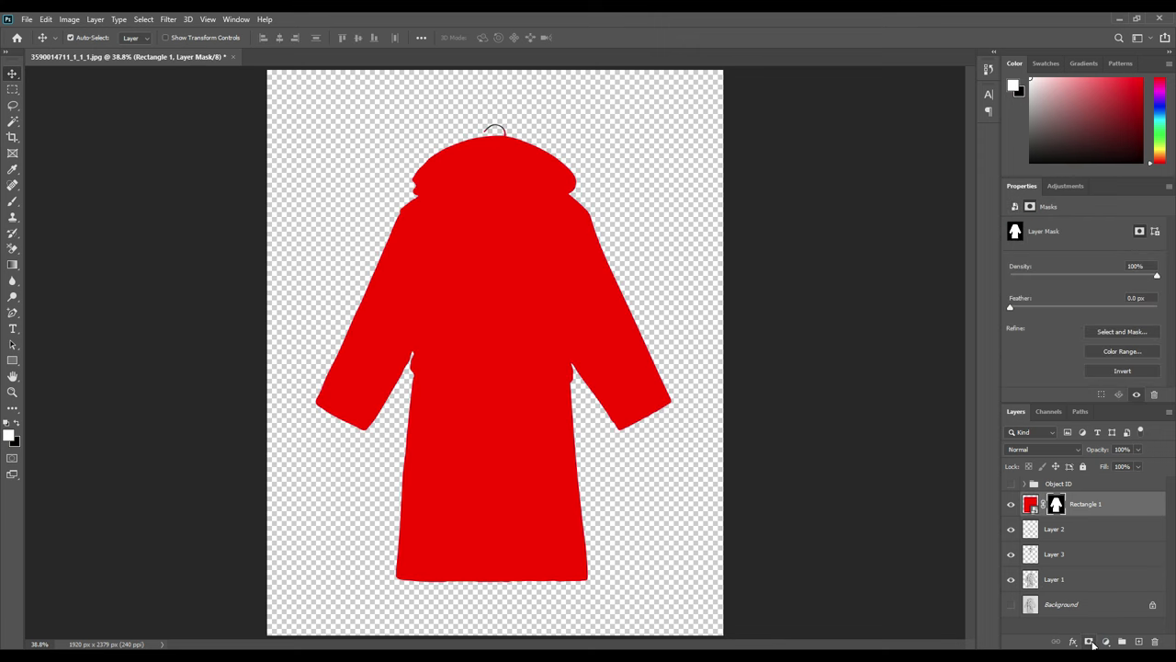
Load Layer 3's outline as a selection, brush black over the hood and collar on Rectangle 1's mask, and deselect
{"action": "left_click", "coordinate": [1061, 555]}
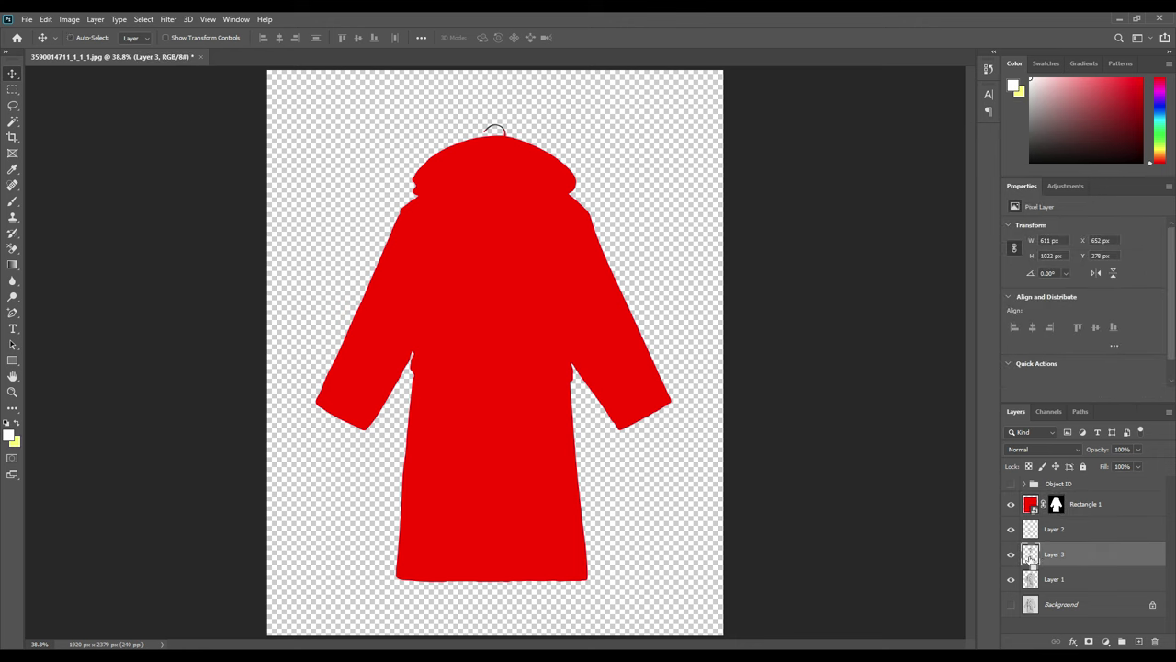
{"action": "left_click", "coordinate": [1030, 556], "text": "ctrl"}
{"action": "left_click", "coordinate": [1030, 555], "text": "ctrl"}
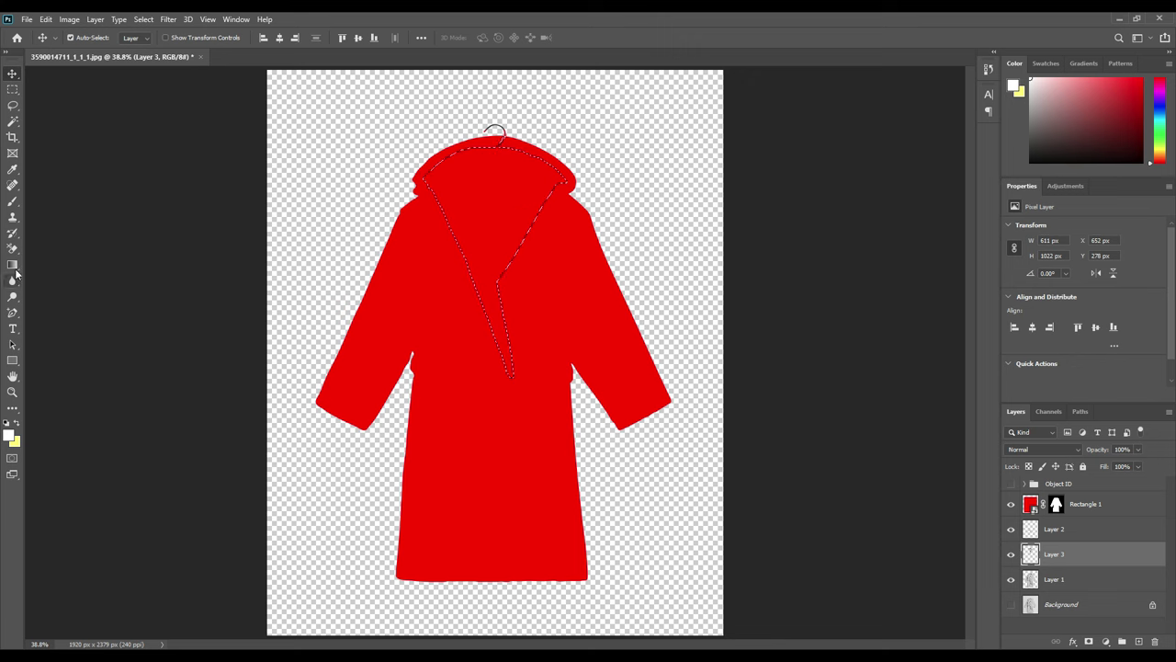
{"action": "left_click", "coordinate": [14, 202]}
{"action": "left_click", "coordinate": [9, 436]}
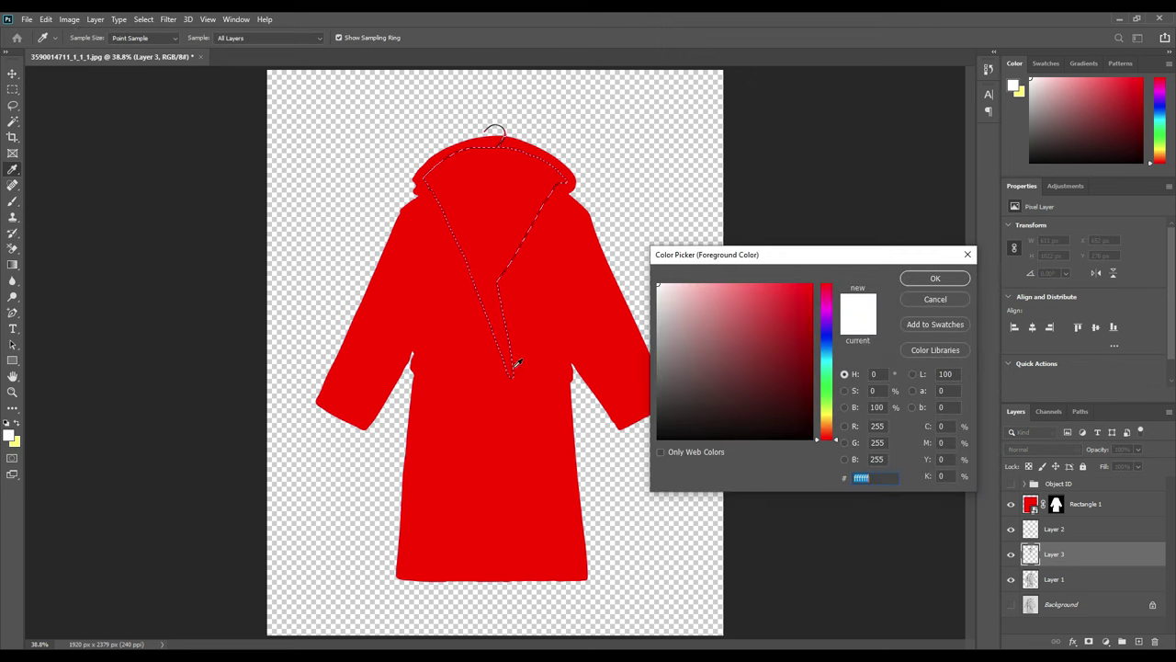
{"action": "left_click_drag", "start_coordinate": [759, 352], "coordinate": [660, 438]}
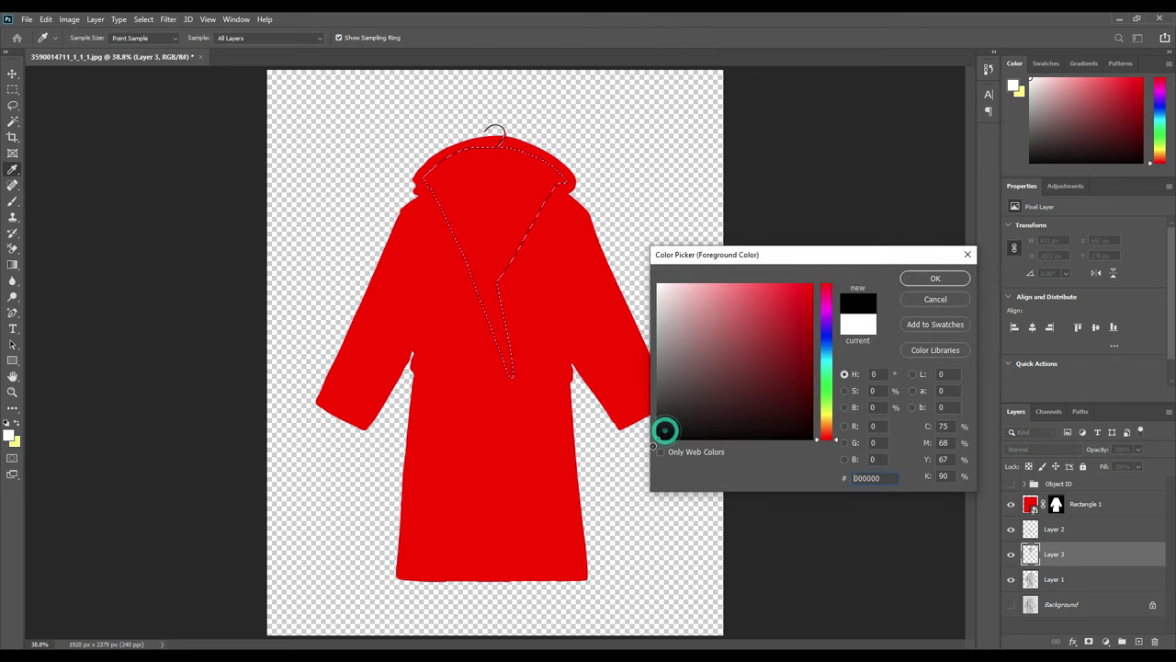
{"action": "left_click", "coordinate": [920, 280]}
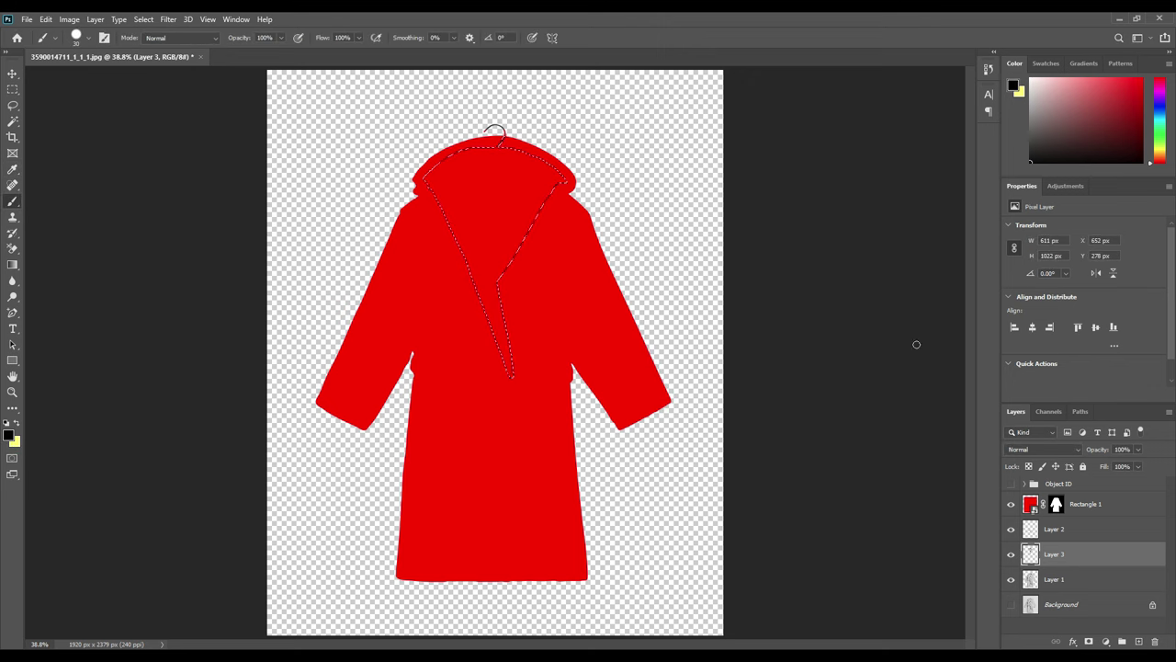
{"action": "left_click", "coordinate": [1056, 507]}
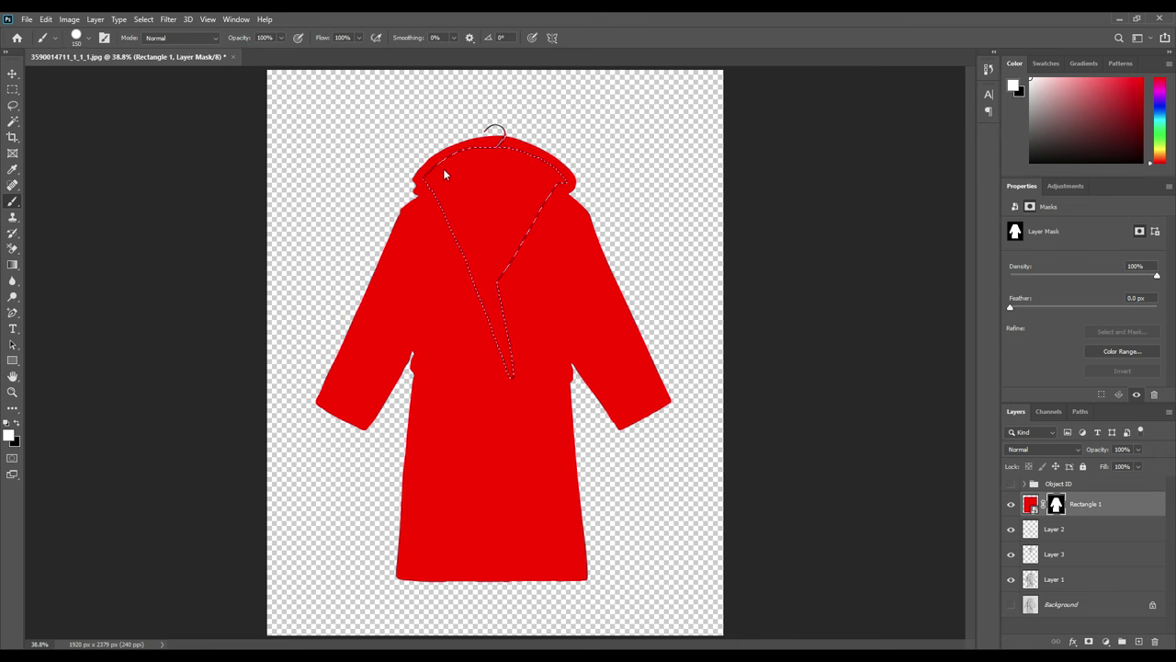
{"action": "left_click", "coordinate": [16, 424]}
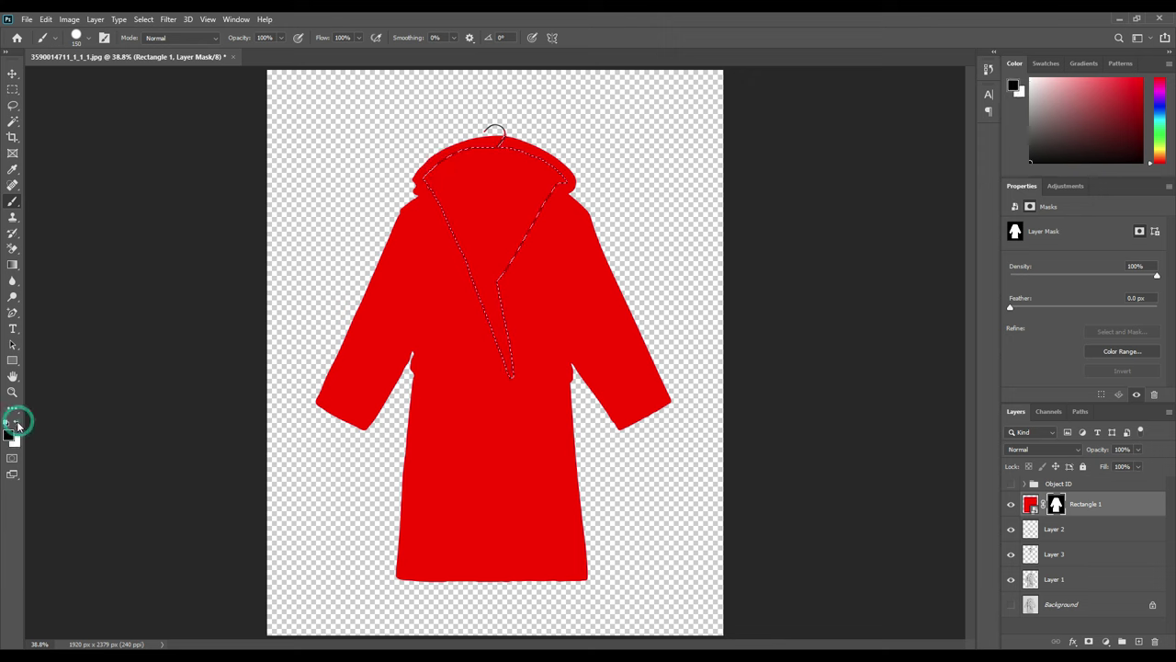
{"action": "left_click", "coordinate": [10, 438]}
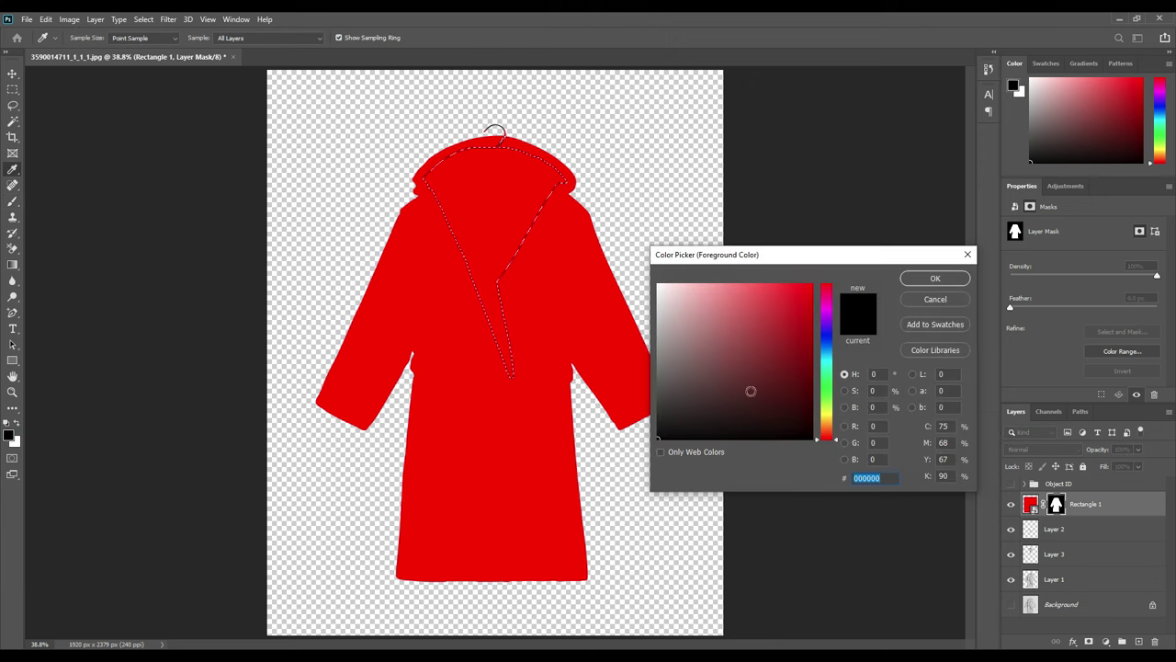
{"action": "left_click", "coordinate": [934, 278]}
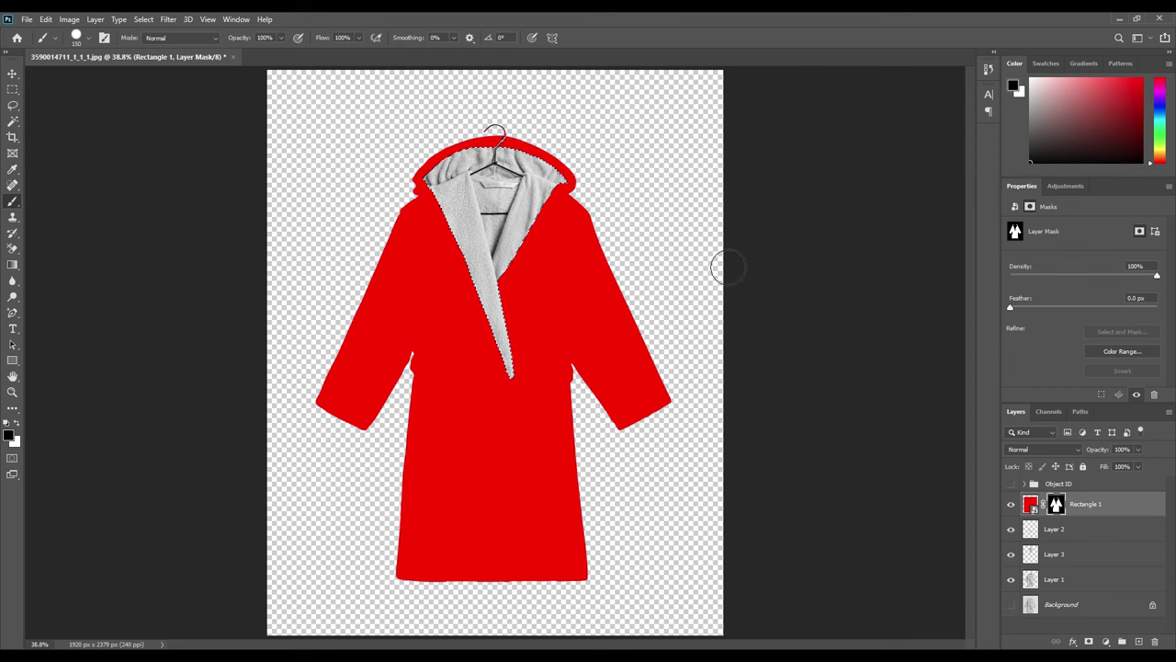
{"action": "key", "text": "ctrl+d"}
Paint black over the hanger hook above the hood on Rectangle 1's mask to remove the leftover red
{"action": "key", "text": "ctrl+plus"}
{"action": "key", "text": "ctrl+plus"}
{"action": "key", "text": "ctrl+plus"}
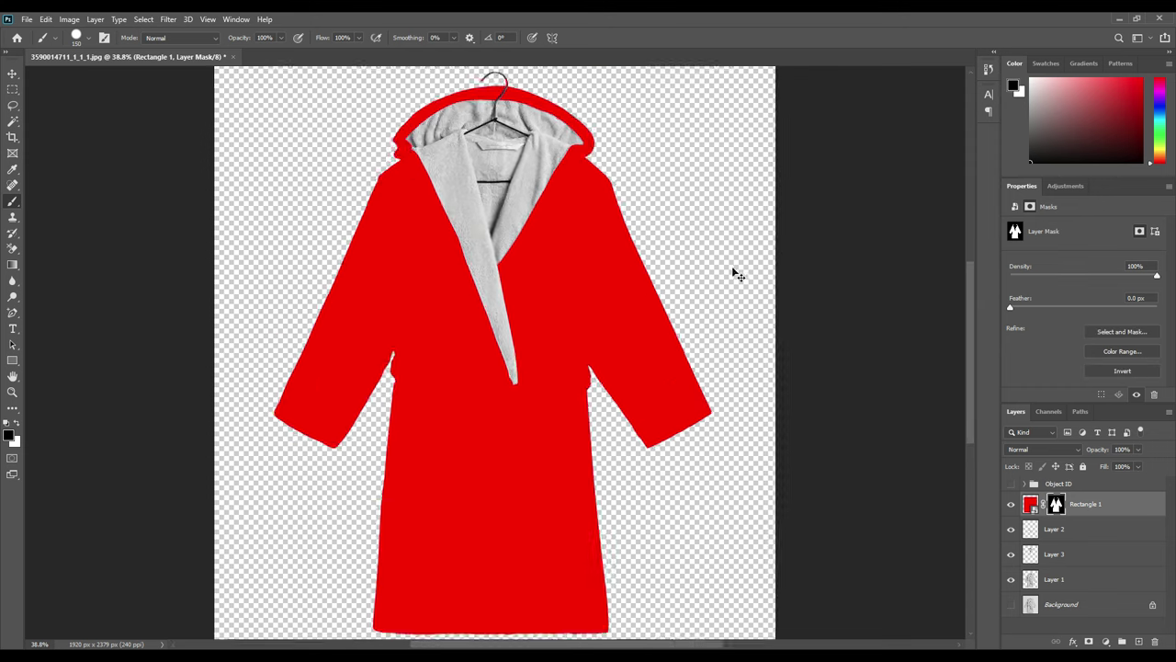
{"action": "scroll", "coordinate": [565, 303], "scroll_direction": "up", "scroll_amount": 10}
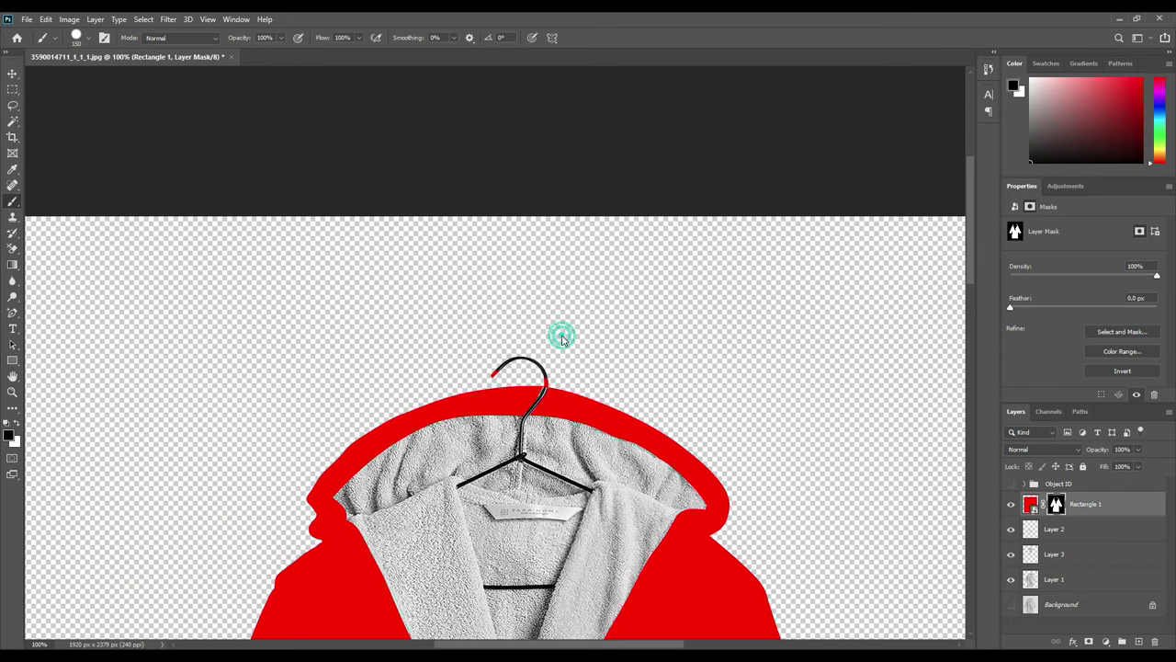
{"action": "left_click", "coordinate": [556, 333]}
{"action": "left_click", "coordinate": [498, 333]}
{"action": "key", "text": "ctrl+0"}
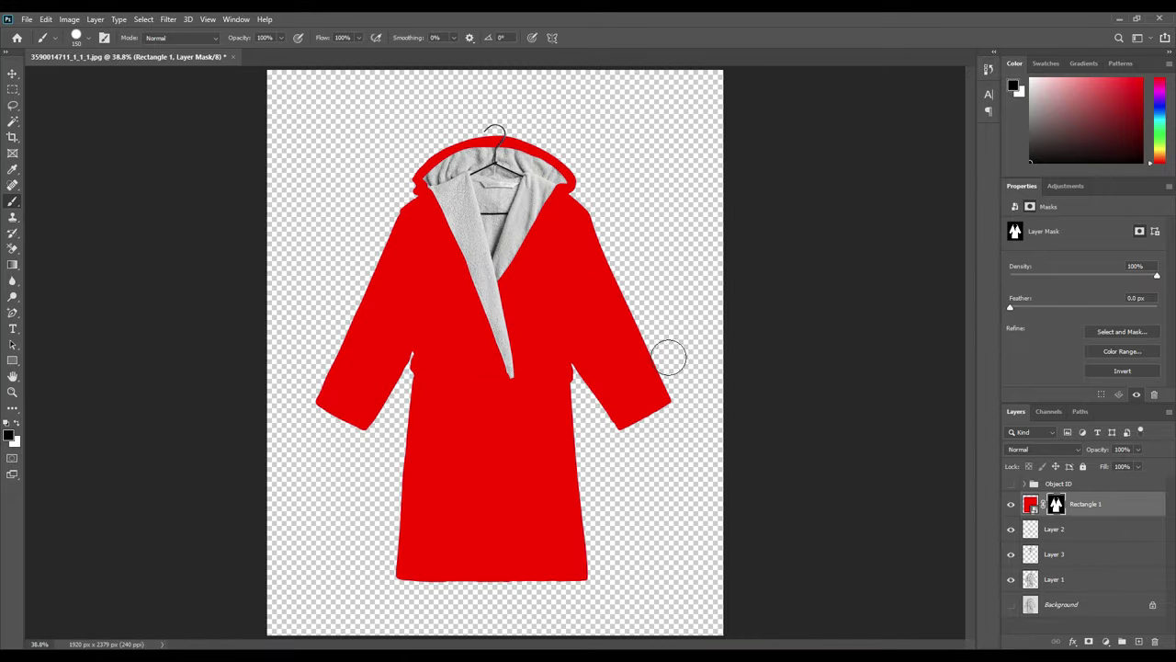
Load Layer 2's outline as a selection, brush black over the belt on Rectangle 1's mask, and deselect
{"action": "left_click", "coordinate": [13, 73]}
{"action": "left_click", "coordinate": [1032, 529]}
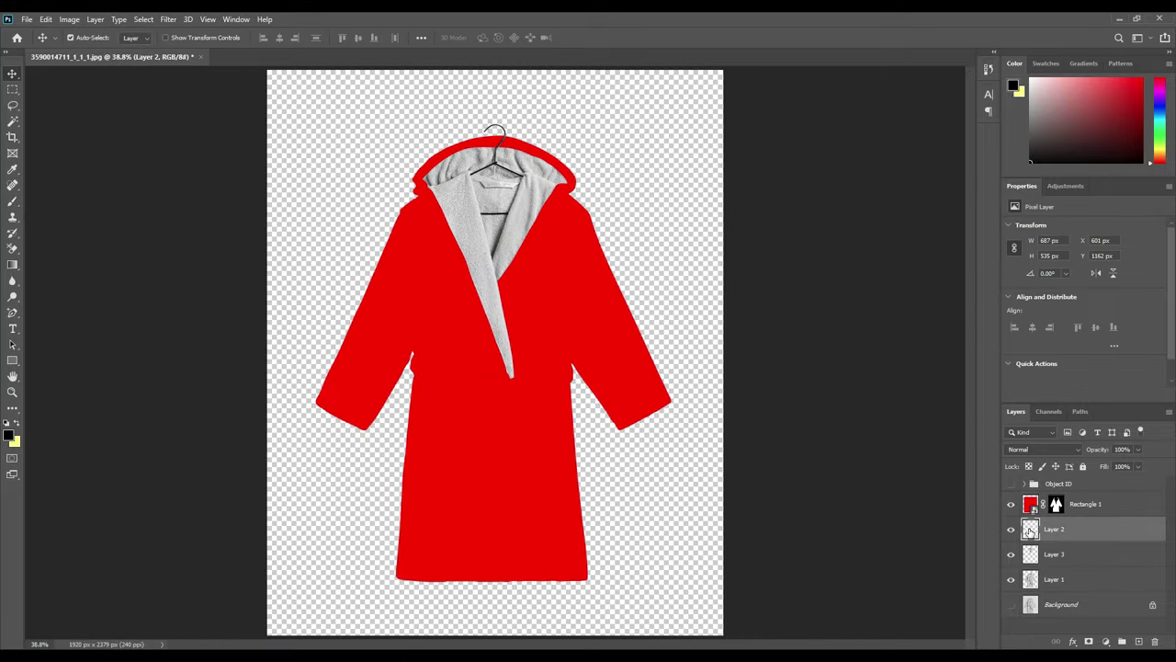
{"action": "left_click", "coordinate": [1030, 530], "text": "ctrl"}
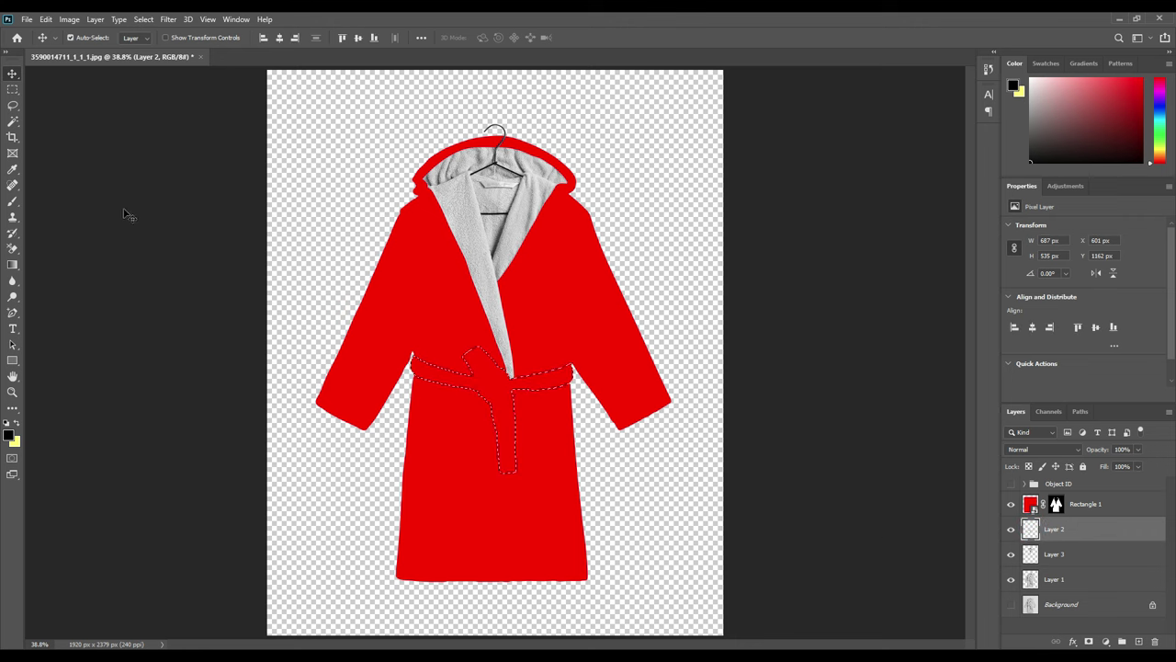
{"action": "left_click", "coordinate": [13, 201]}
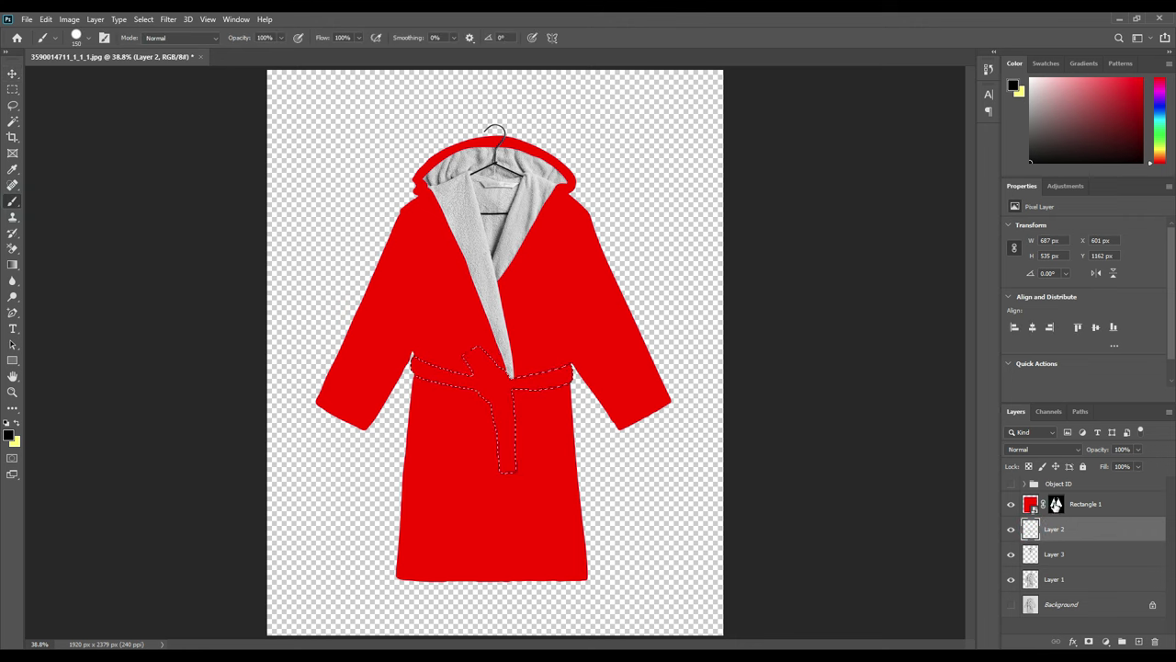
{"action": "left_click", "coordinate": [1056, 504]}
{"action": "mouse_move", "coordinate": [412, 372]}
{"action": "left_mouse_down"}
{"action": "mouse_move", "coordinate": [519, 380]}
{"action": "mouse_move", "coordinate": [511, 356]}
{"action": "mouse_move", "coordinate": [450, 355]}
{"action": "mouse_move", "coordinate": [475, 347]}
{"action": "mouse_move", "coordinate": [609, 362]}
{"action": "mouse_move", "coordinate": [481, 392]}
{"action": "mouse_move", "coordinate": [516, 483]}
{"action": "left_mouse_up"}
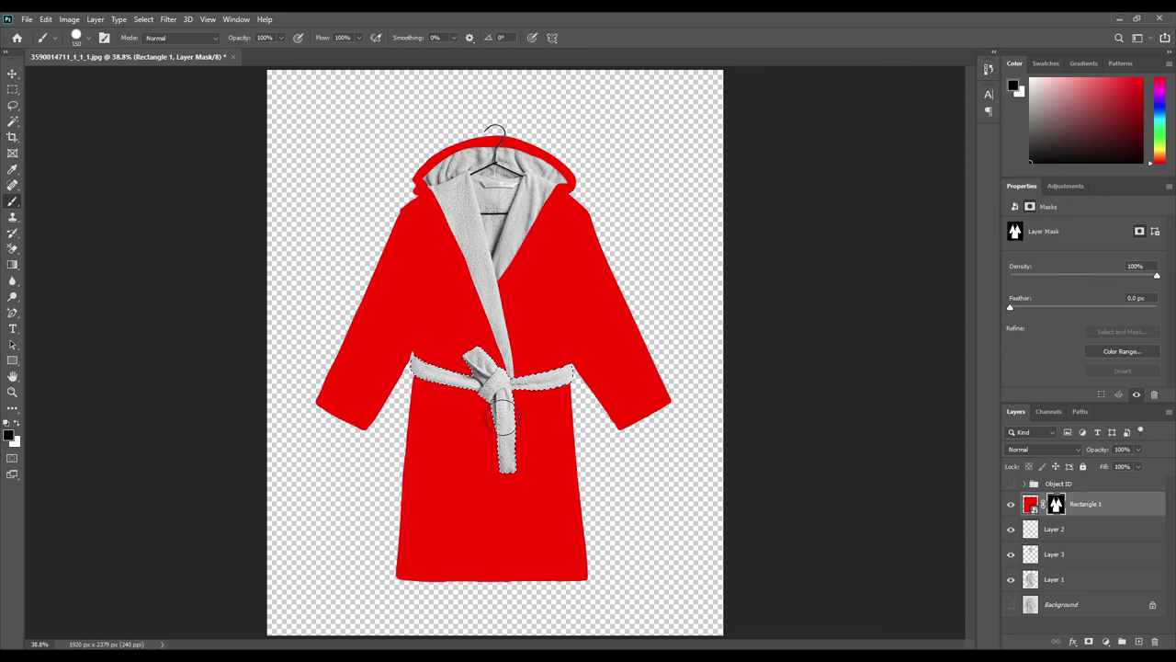
{"action": "key", "text": "ctrl+d"}
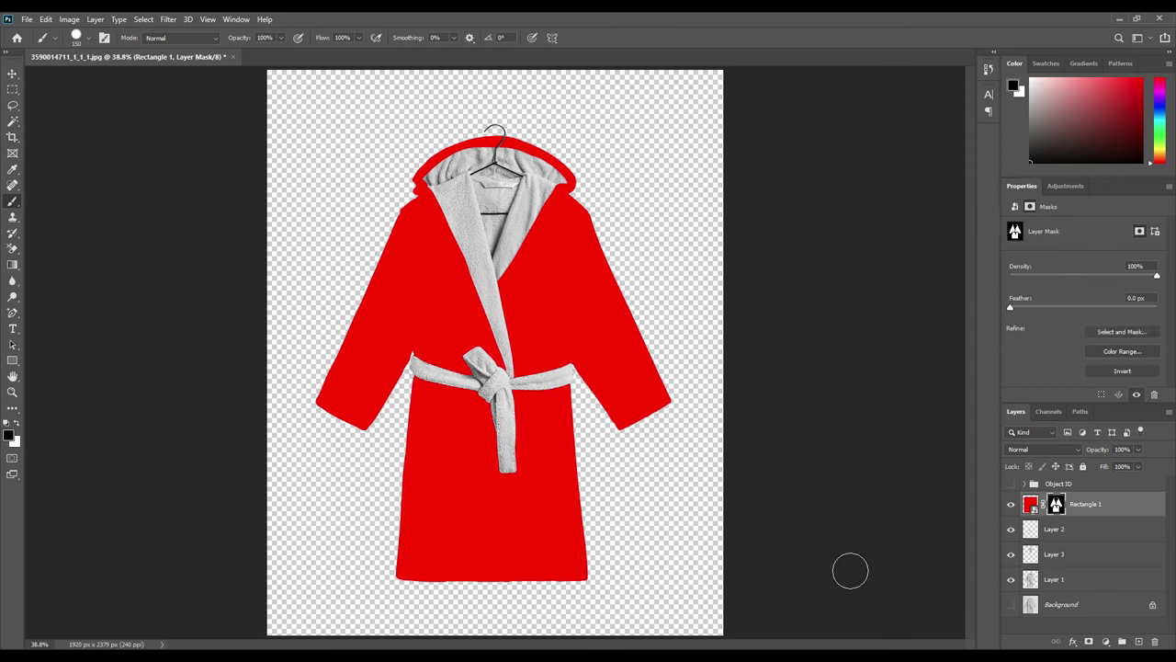
Load the belt outline from Layer 2 and add an orange Solid Color fill layer, hue 41°, above Rectangle 1
{"action": "left_click", "coordinate": [12, 72]}
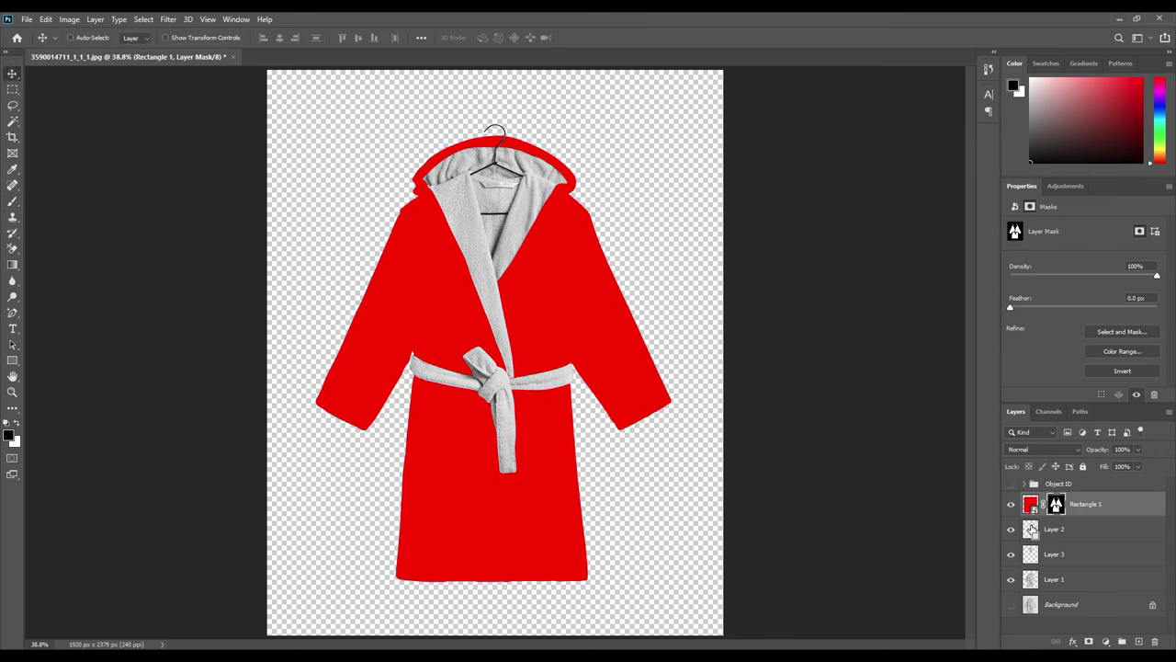
{"action": "left_click", "coordinate": [1031, 524]}
{"action": "left_click", "coordinate": [1031, 528], "text": "ctrl"}
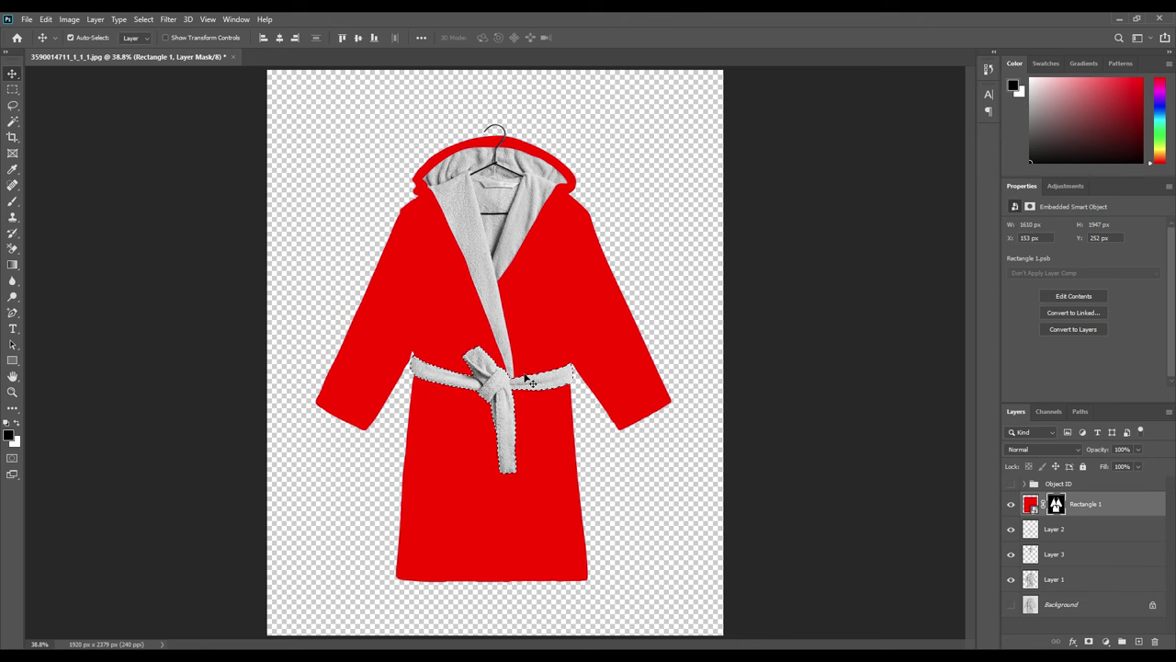
{"action": "left_click", "coordinate": [1105, 505]}
{"action": "left_click", "coordinate": [1106, 641]}
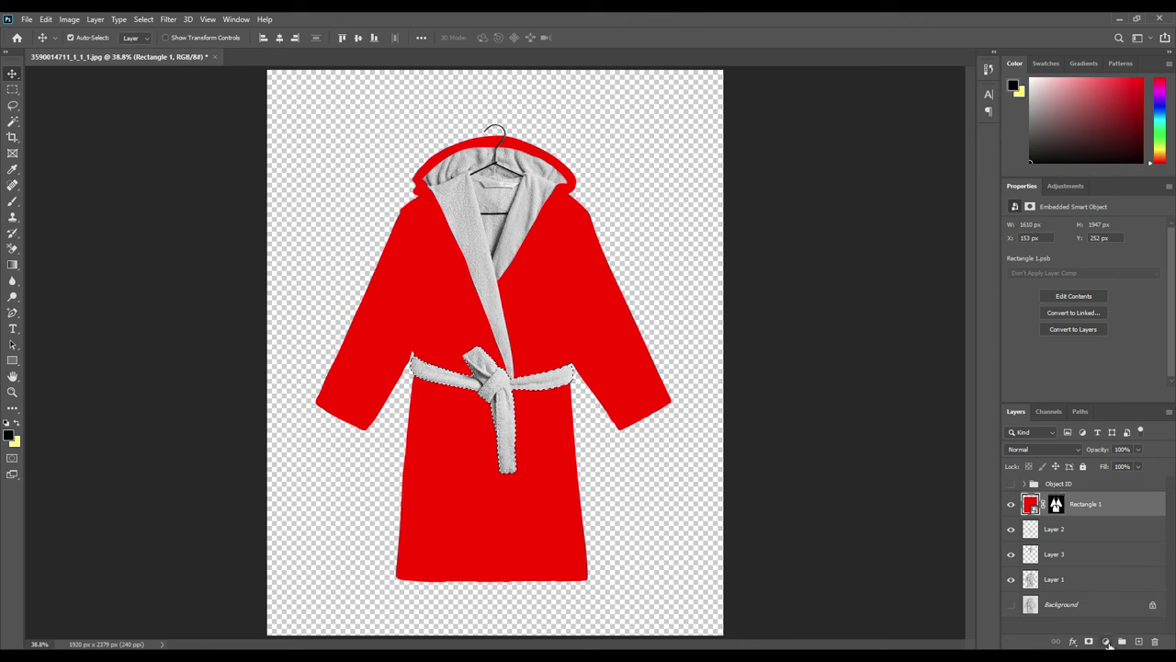
{"action": "left_click", "coordinate": [1103, 427]}
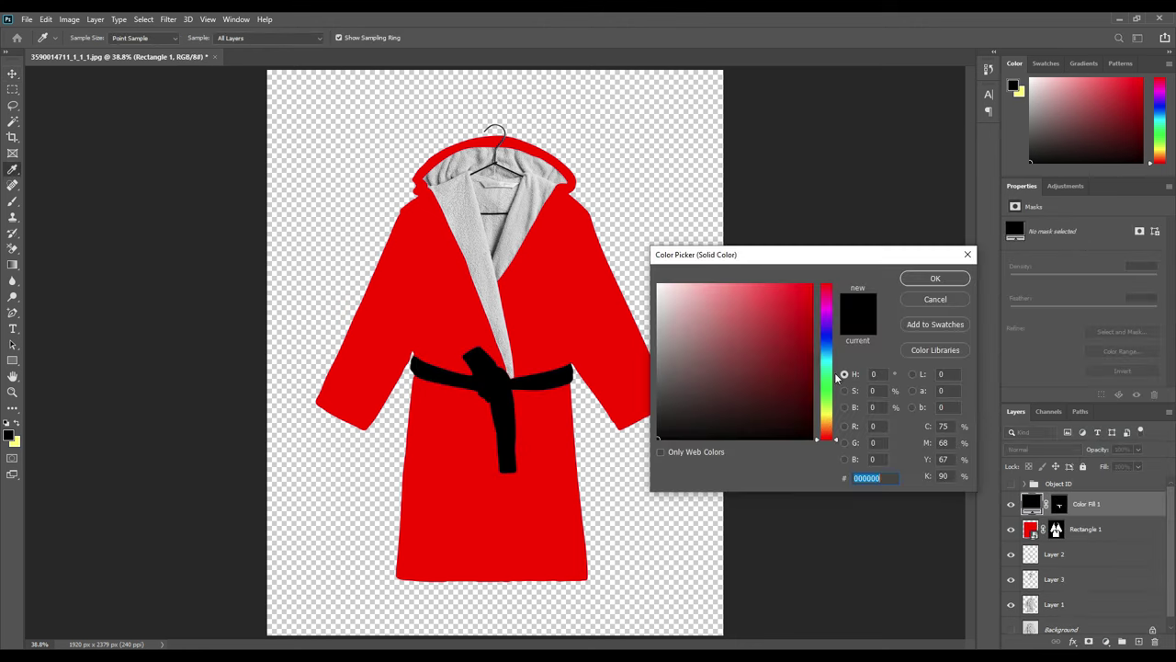
{"action": "left_click_drag", "start_coordinate": [827, 365], "coordinate": [829, 426]}
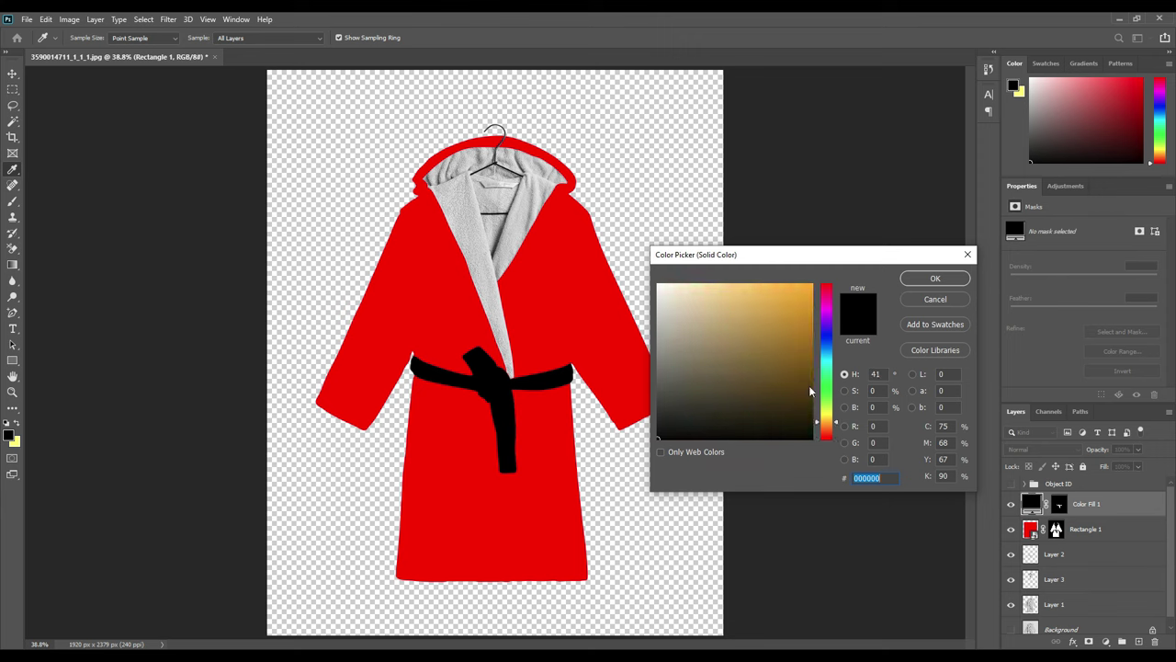
{"action": "left_click", "coordinate": [810, 391]}
{"action": "left_click", "coordinate": [934, 278]}
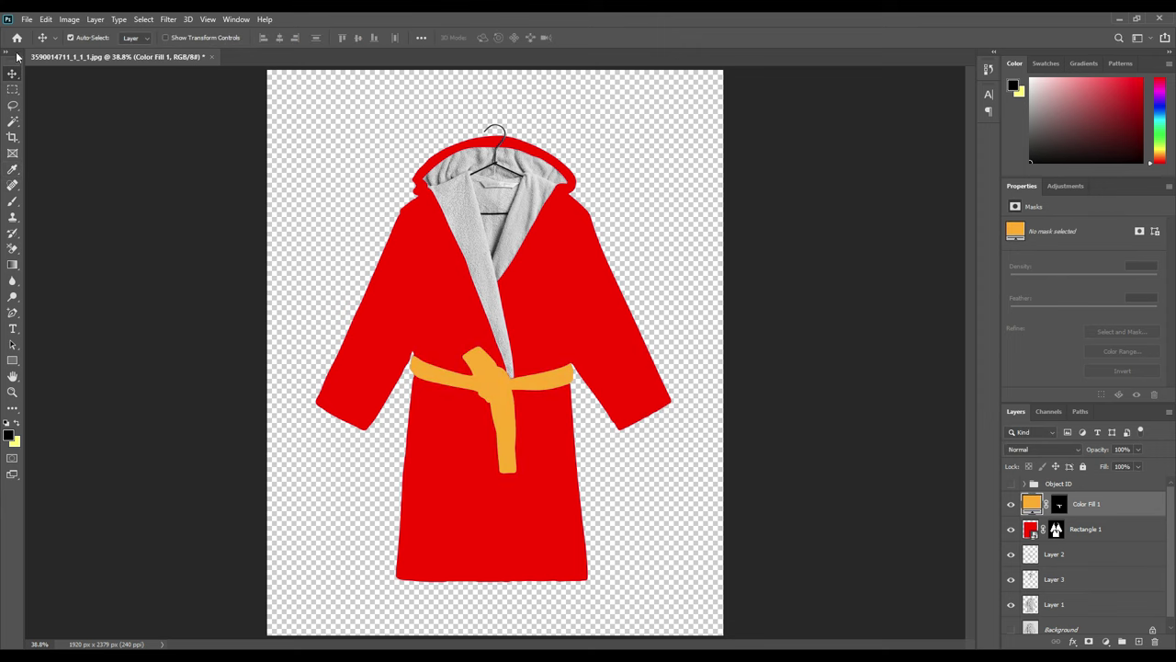
{"action": "left_click", "coordinate": [910, 416]}
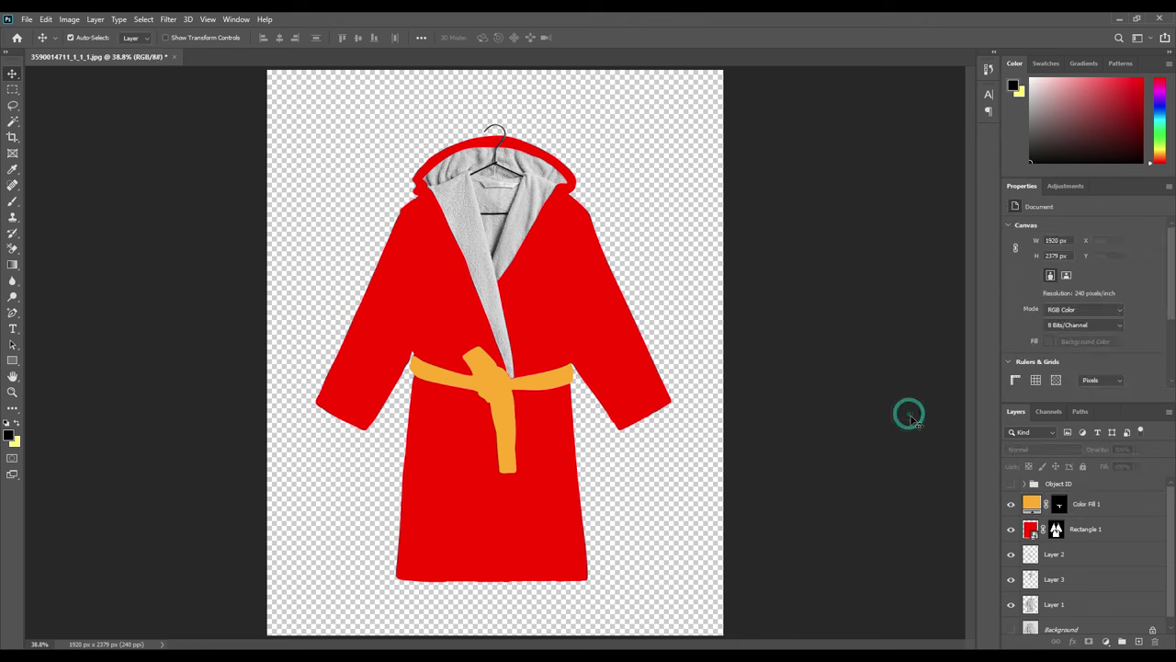
Delete Layer 2, Layer 3 and Layer 1, and make the Background layer visible
{"action": "left_click", "coordinate": [1055, 553]}
{"action": "left_click", "coordinate": [1057, 605], "text": "shift"}
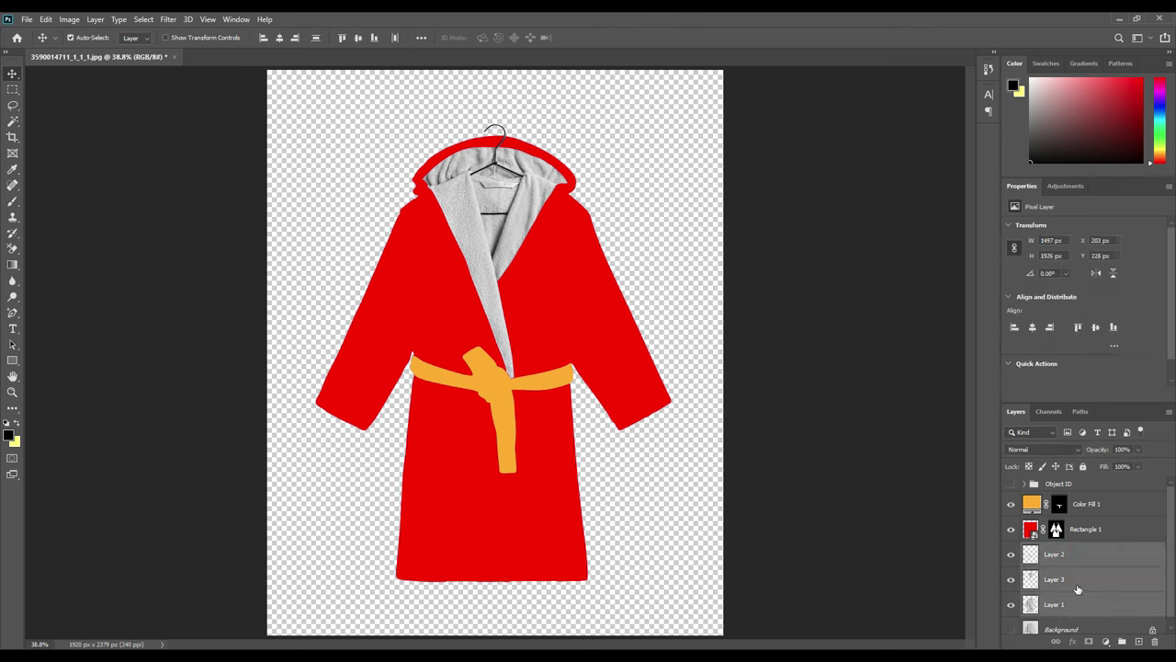
{"action": "left_click", "coordinate": [1156, 642]}
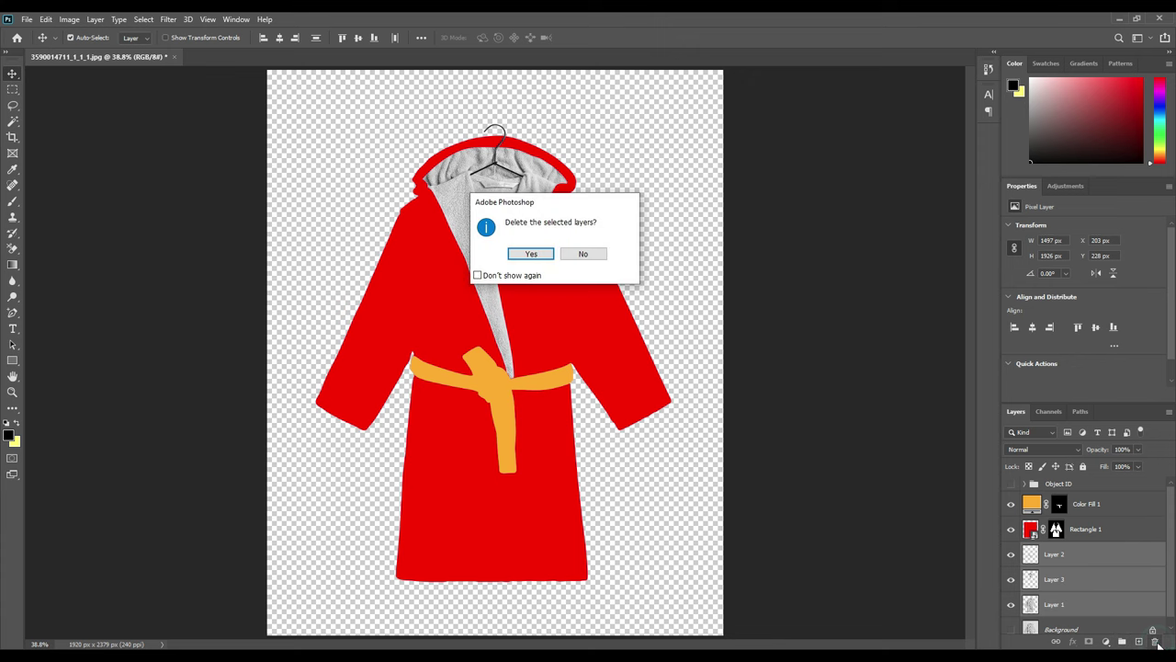
{"action": "left_click", "coordinate": [540, 258]}
{"action": "left_click", "coordinate": [1010, 554]}
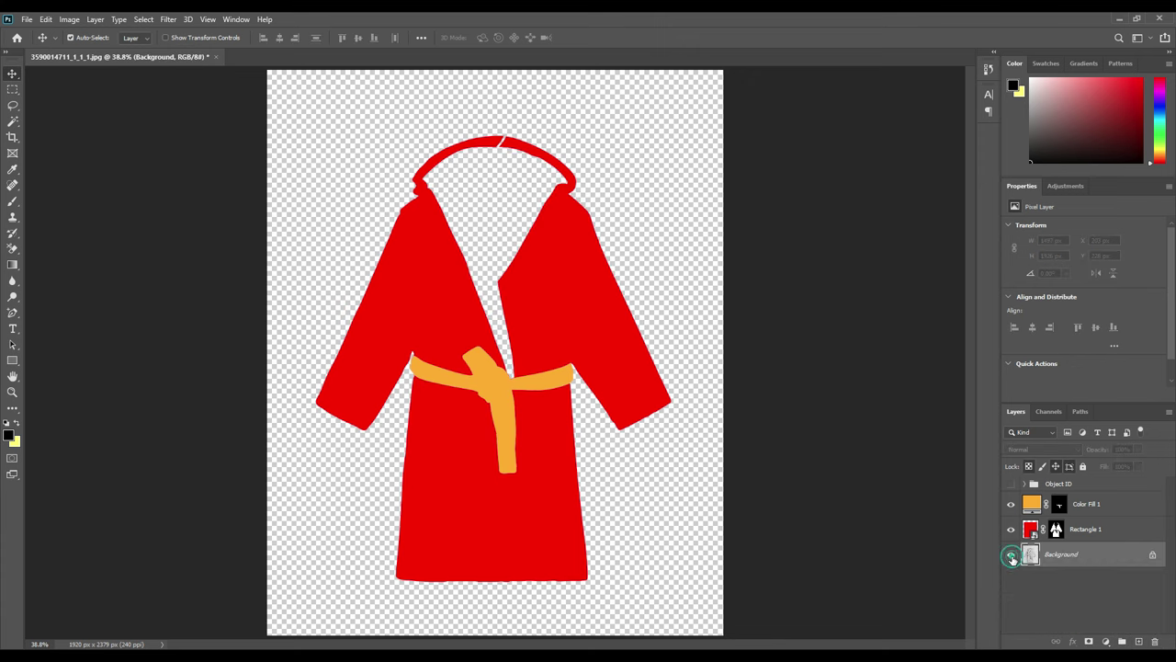
Copy the robe area of the Background to a new layer using Rectangle 1's mask outline, and move it above Color Fill 1
{"action": "left_click", "coordinate": [1088, 558]}
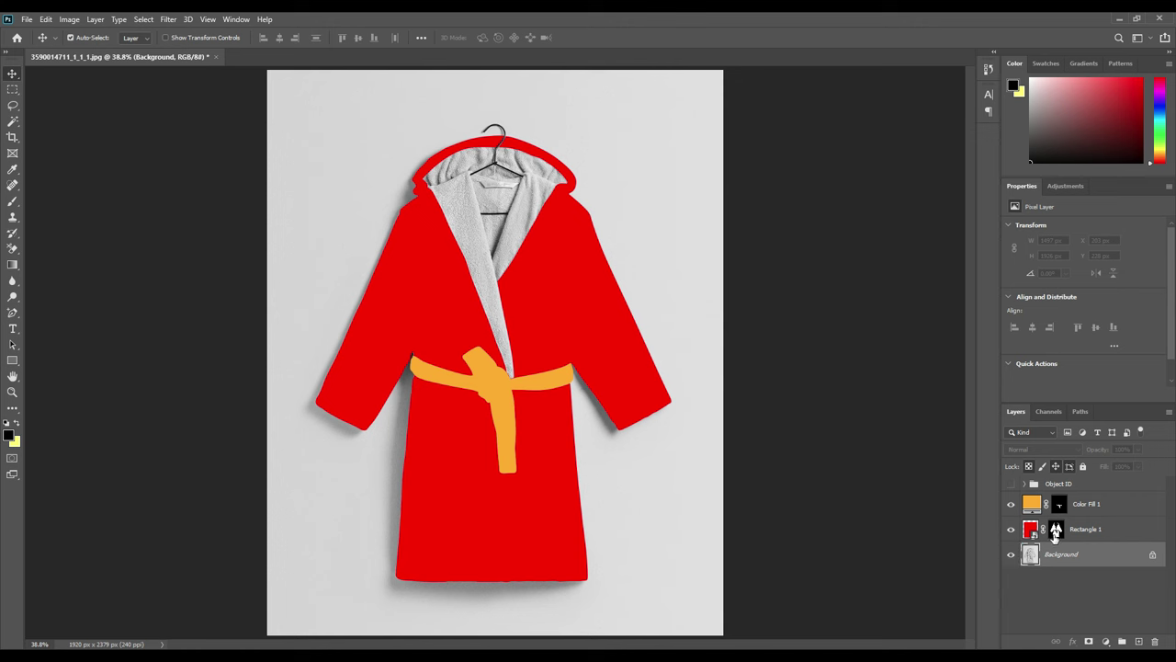
{"action": "left_click", "coordinate": [1057, 531], "text": "ctrl"}
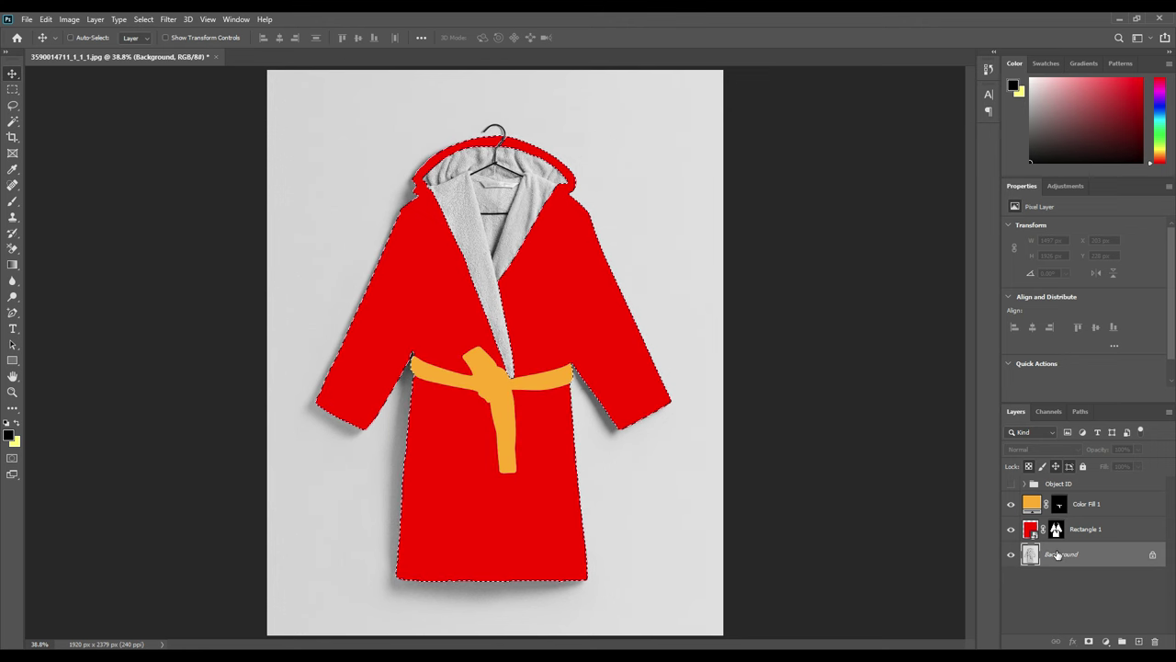
{"action": "key", "text": "ctrl+j"}
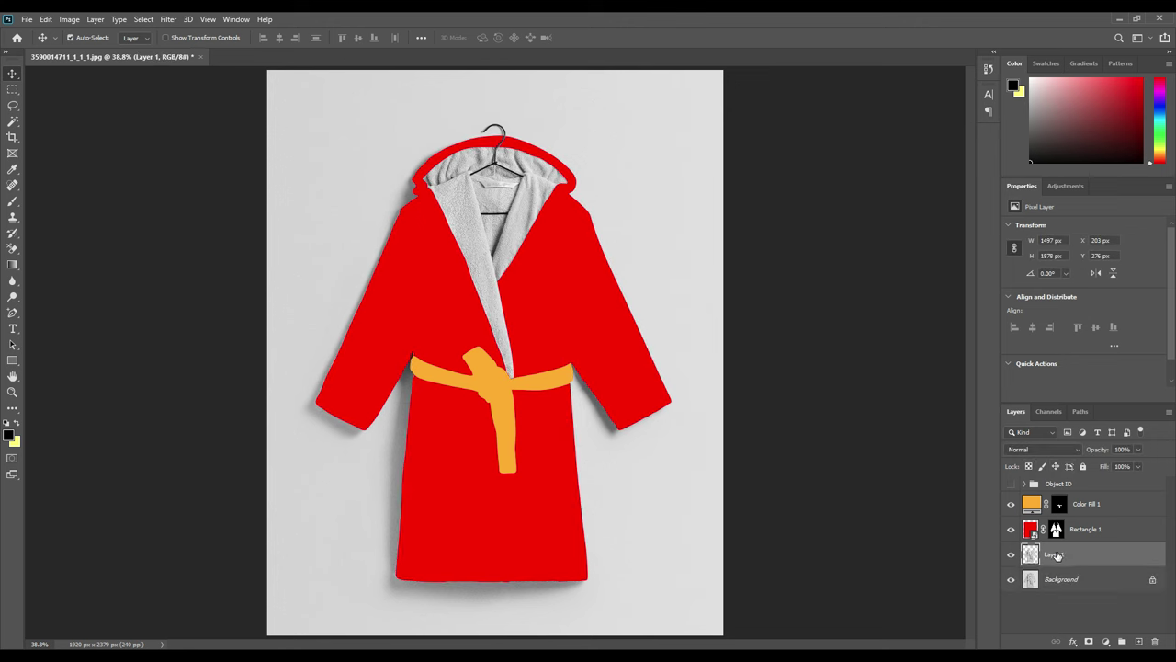
{"action": "left_click_drag", "start_coordinate": [1057, 555], "coordinate": [1061, 498]}
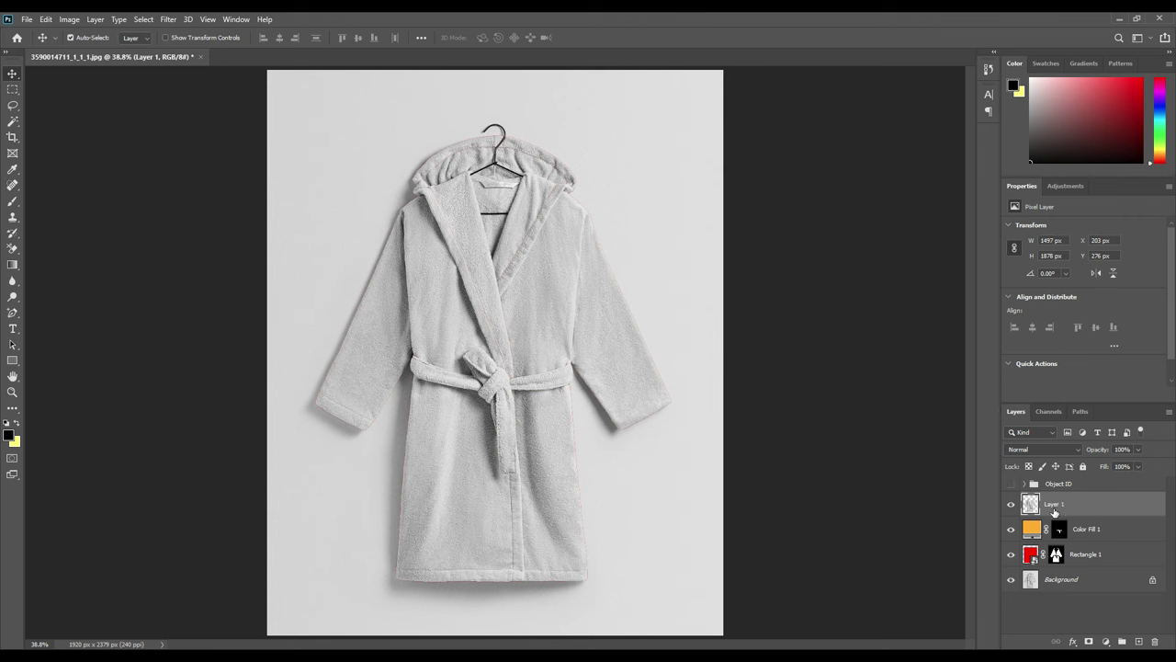
Set the copied robe layer's blend mode to Linear Burn and rename it Shadow
{"action": "left_click", "coordinate": [1047, 448]}
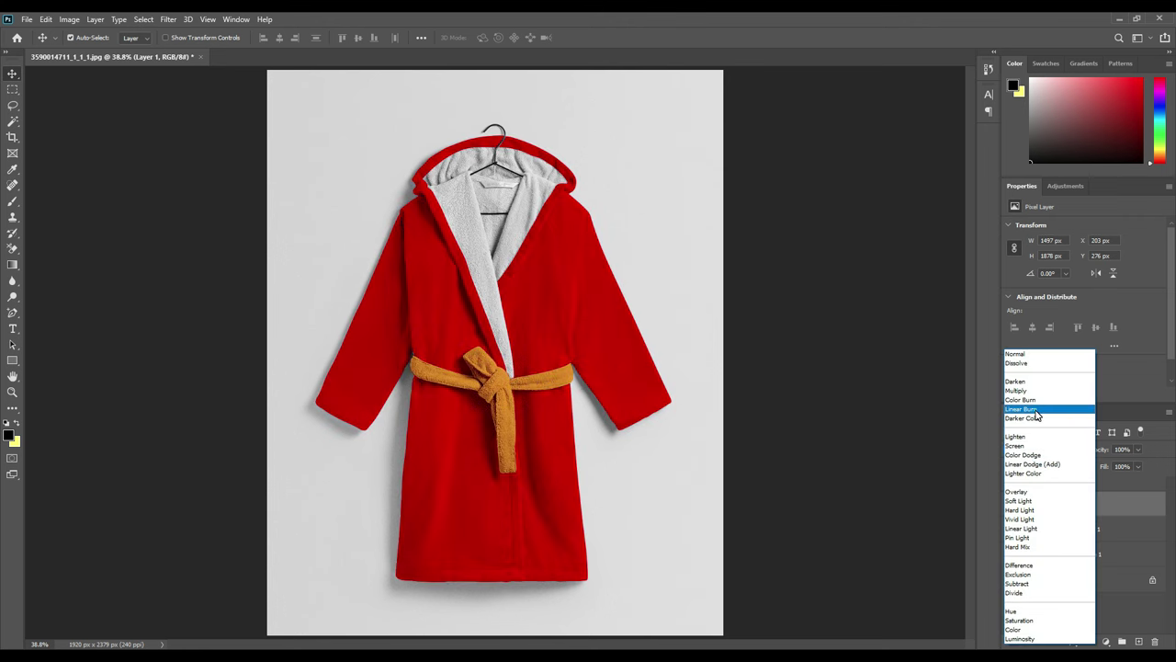
{"action": "left_click", "coordinate": [1035, 410]}
{"action": "double_click", "coordinate": [1052, 505]}
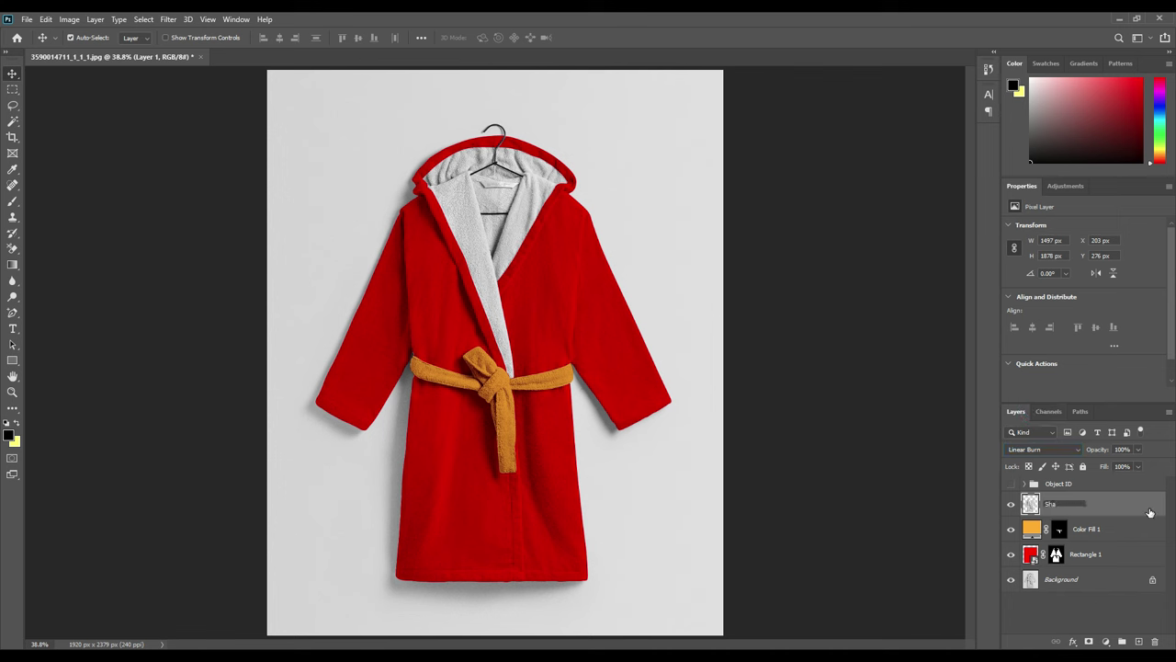
{"action": "key", "text": "Return"}
Duplicate the Shadow layer, rename the copy Midtone, and set its blend mode to Linear Dodge (Add)
{"action": "key", "text": "ctrl+j"}
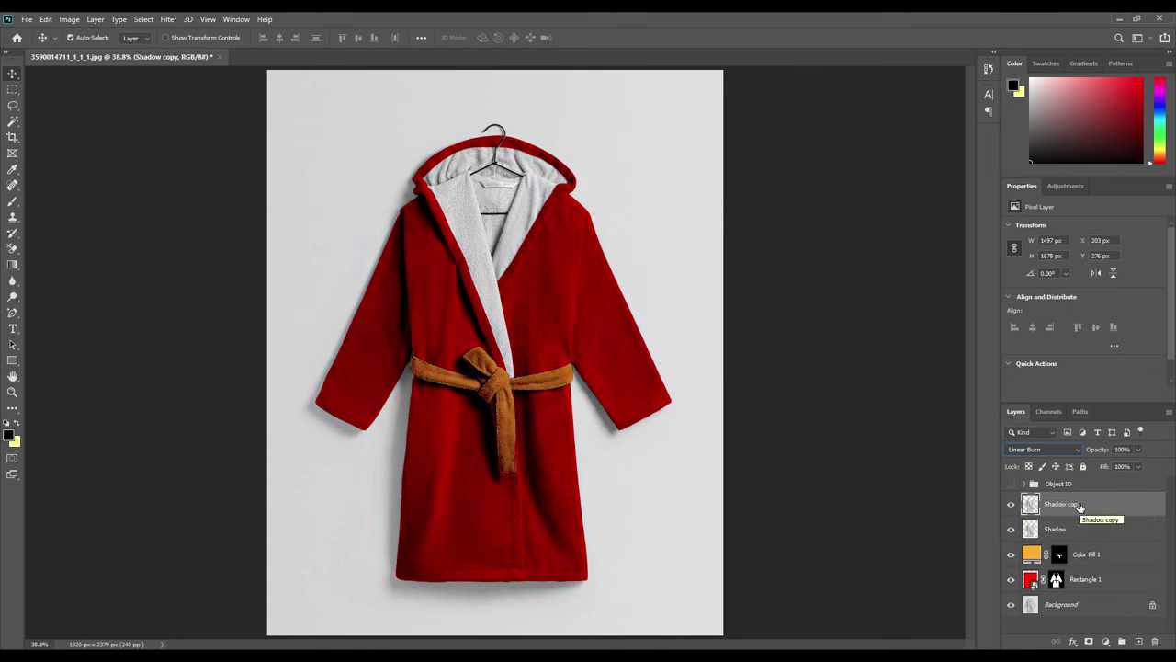
{"action": "double_click", "coordinate": [1059, 505]}
{"action": "type", "text": "Midtone"}
{"action": "key", "text": "Return"}
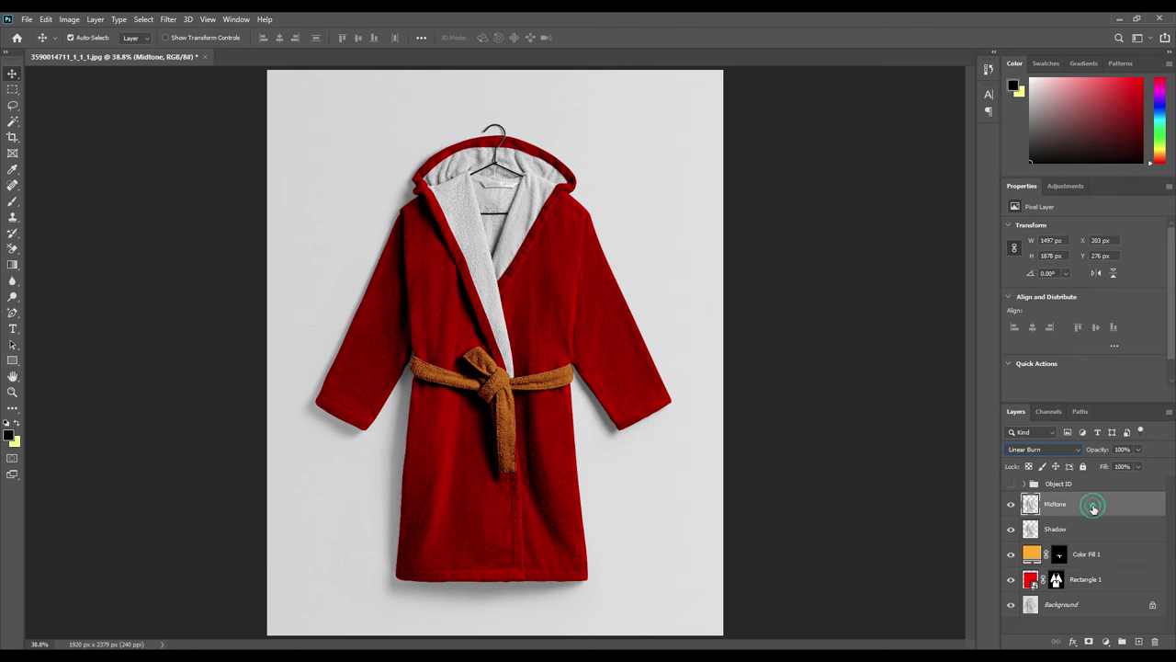
{"action": "left_click", "coordinate": [1068, 451]}
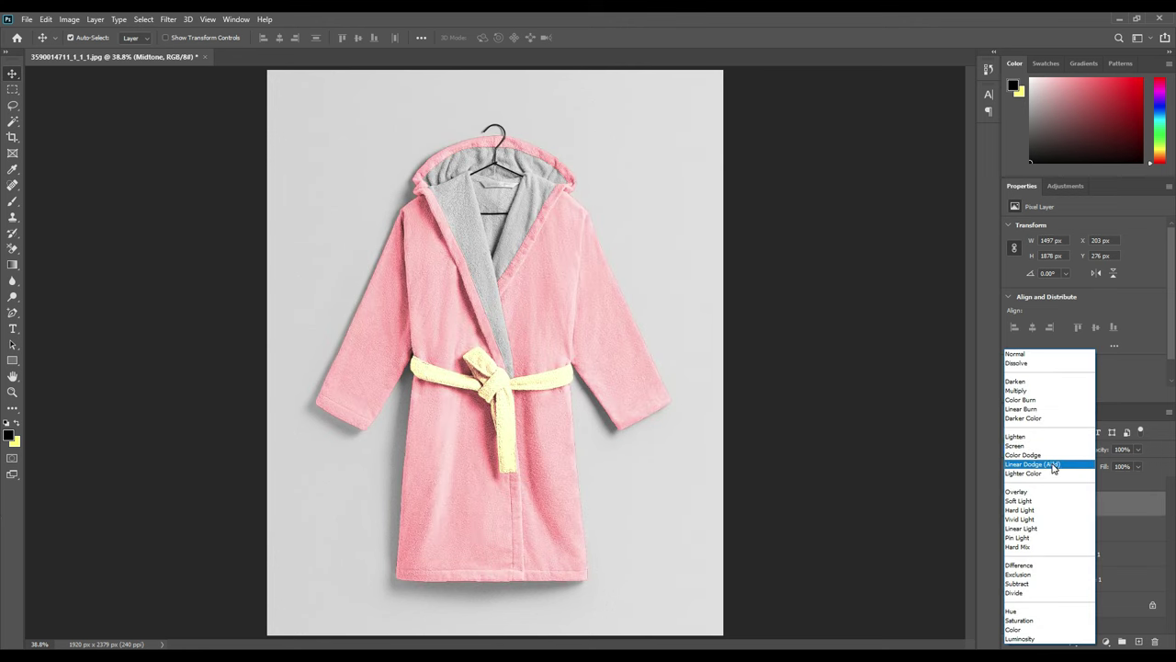
{"action": "left_click", "coordinate": [1054, 465]}
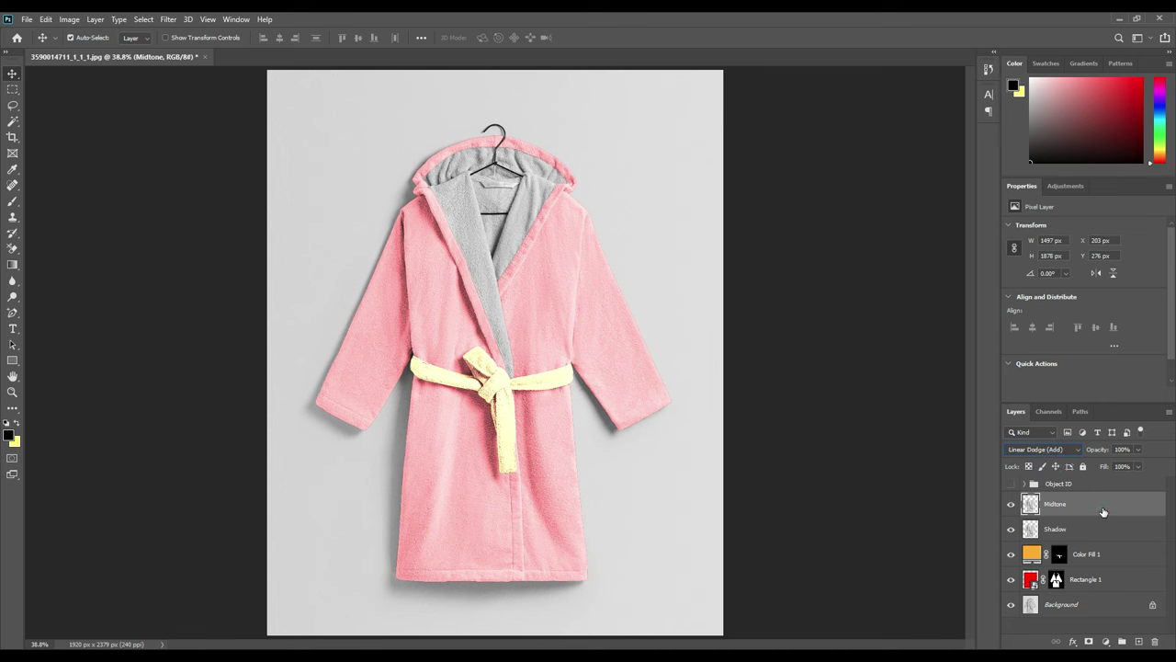
Apply Levels to Midtone with input black 162 and output white 164, and compare the image with the layer hidden and shown
{"action": "key", "text": "ctrl+l"}
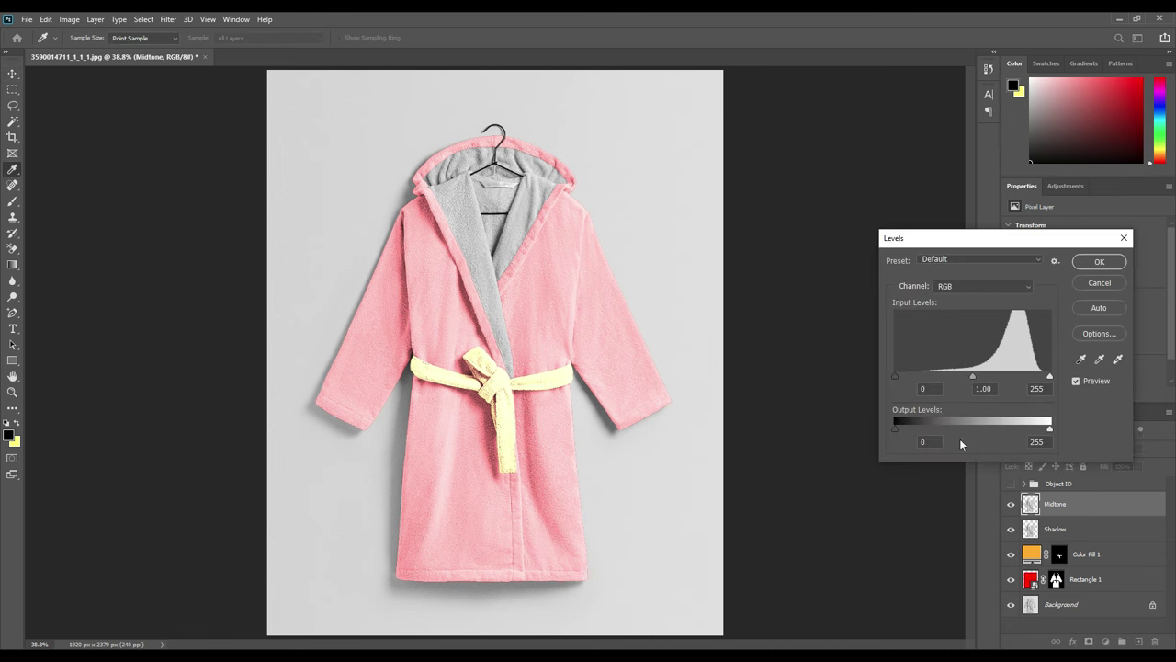
{"action": "left_click_drag", "start_coordinate": [894, 373], "coordinate": [954, 373]}
{"action": "left_click_drag", "start_coordinate": [1000, 243], "coordinate": [806, 238]}
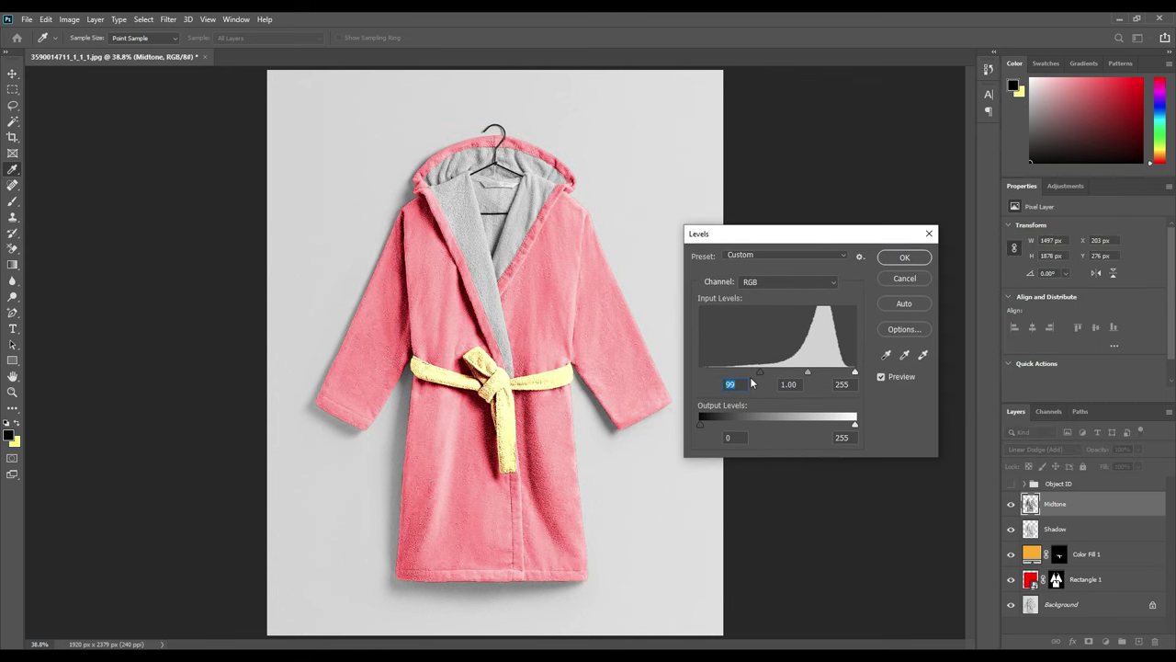
{"action": "left_click_drag", "start_coordinate": [761, 371], "coordinate": [798, 370]}
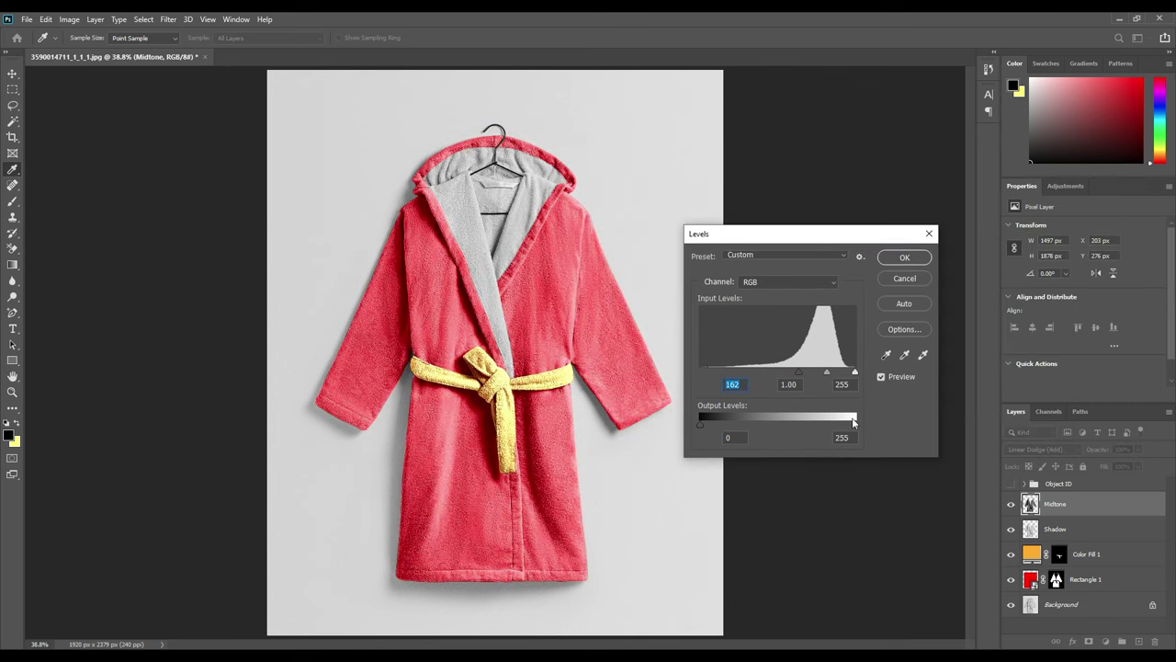
{"action": "left_click_drag", "start_coordinate": [852, 419], "coordinate": [800, 428]}
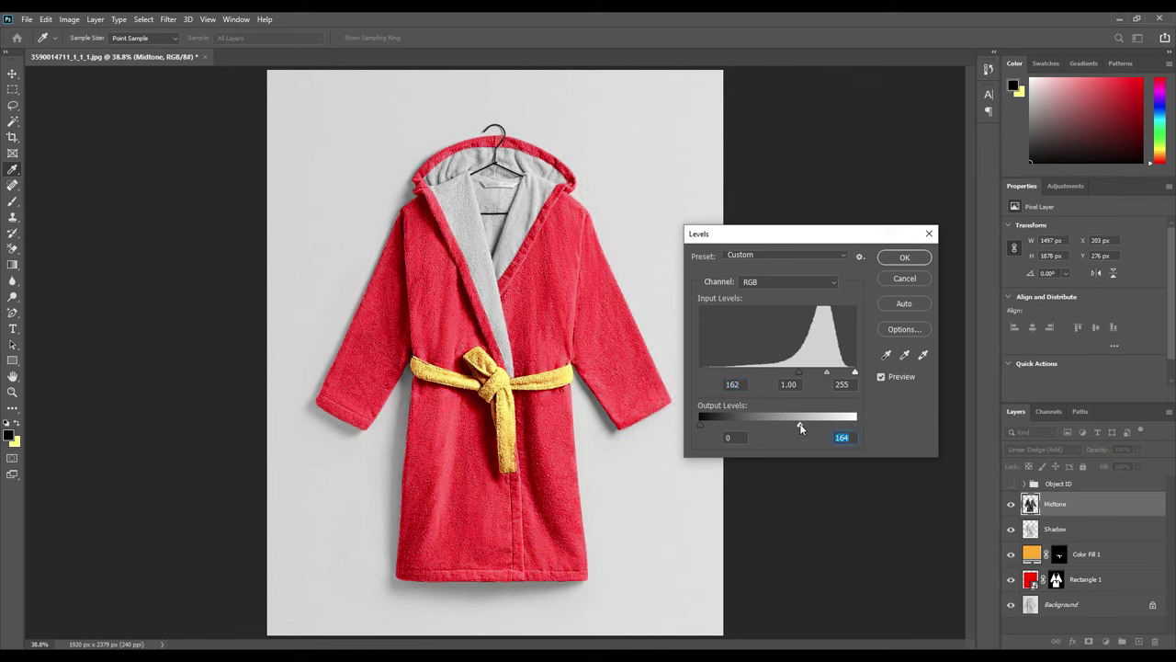
{"action": "left_click", "coordinate": [898, 261]}
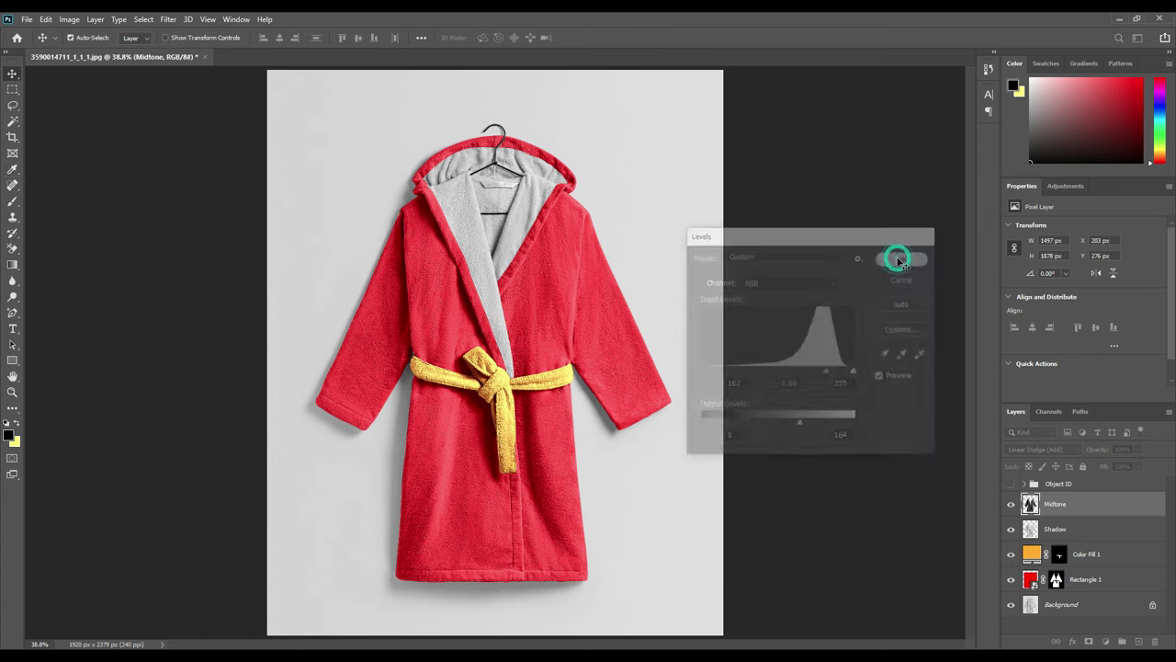
{"action": "left_click", "coordinate": [1011, 504]}
{"action": "left_click", "coordinate": [1012, 503]}
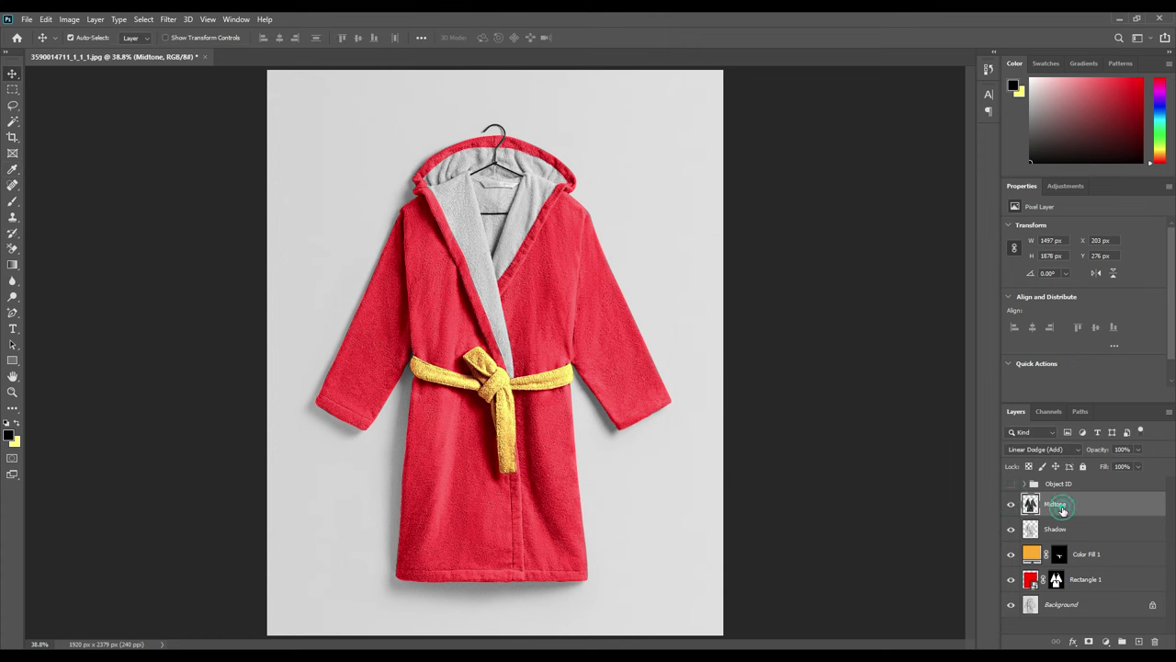
Duplicate the Midtone layer, rename the copy Light, and set its blend mode to Screen
{"action": "key", "text": "ctrl+j"}
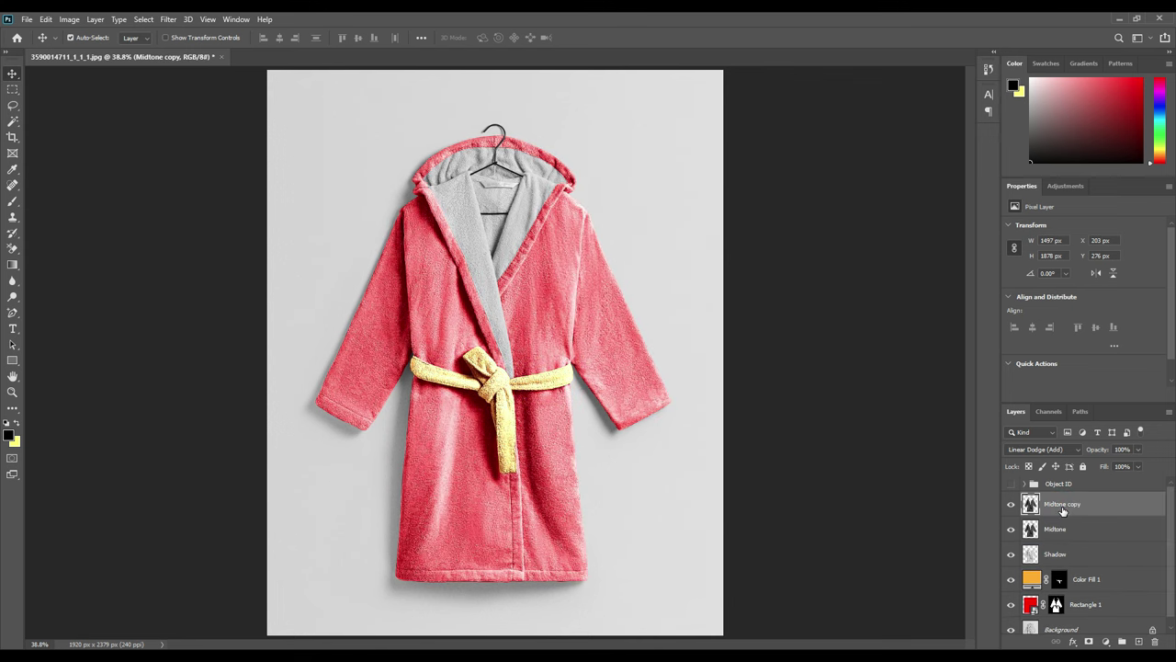
{"action": "type", "text": "H"}
{"action": "key", "text": "Return"}
{"action": "left_click", "coordinate": [1032, 449]}
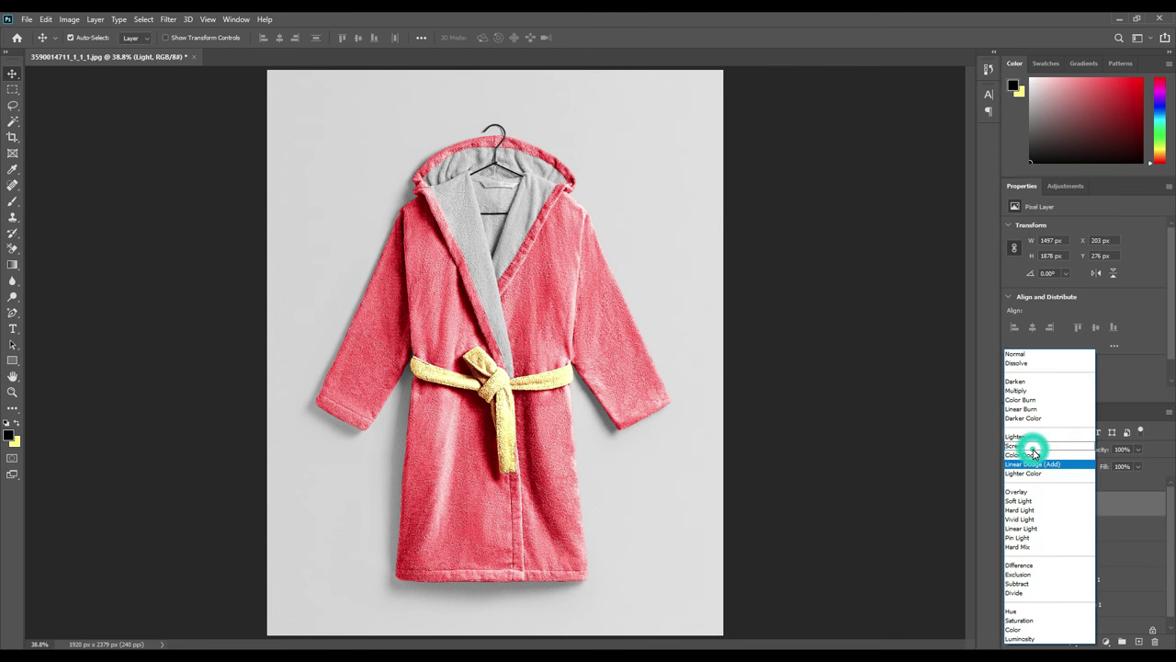
{"action": "left_click", "coordinate": [1026, 448]}
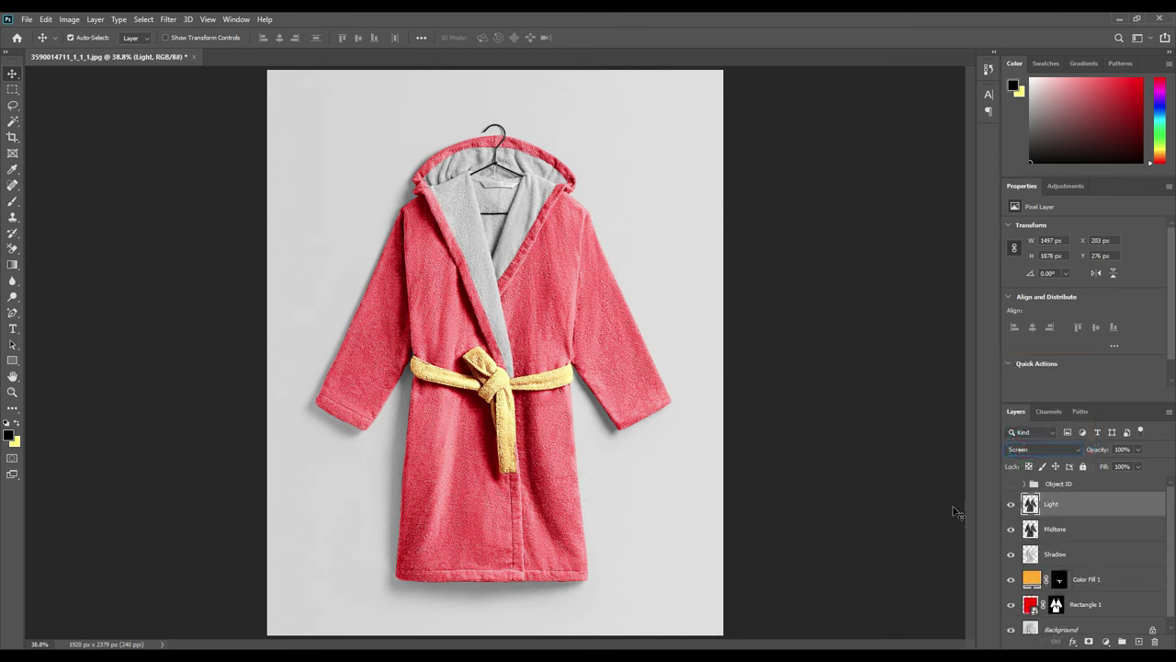
Apply Levels to the Light layer with input black 100 and check its effect by toggling the layer's visibility
{"action": "left_click", "coordinate": [1059, 504], "text": "ctrl"}
{"action": "left_click", "coordinate": [1059, 504]}
{"action": "key", "text": "ctrl+l"}
{"action": "left_click_drag", "start_coordinate": [700, 371], "coordinate": [761, 374]}
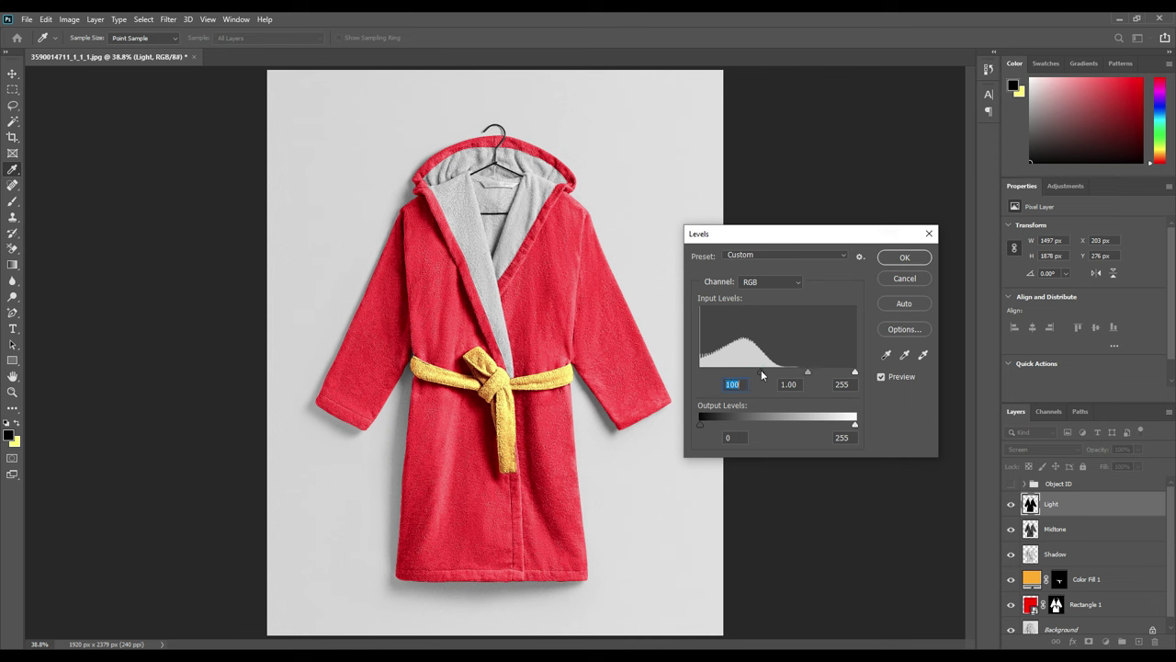
{"action": "left_click", "coordinate": [905, 258]}
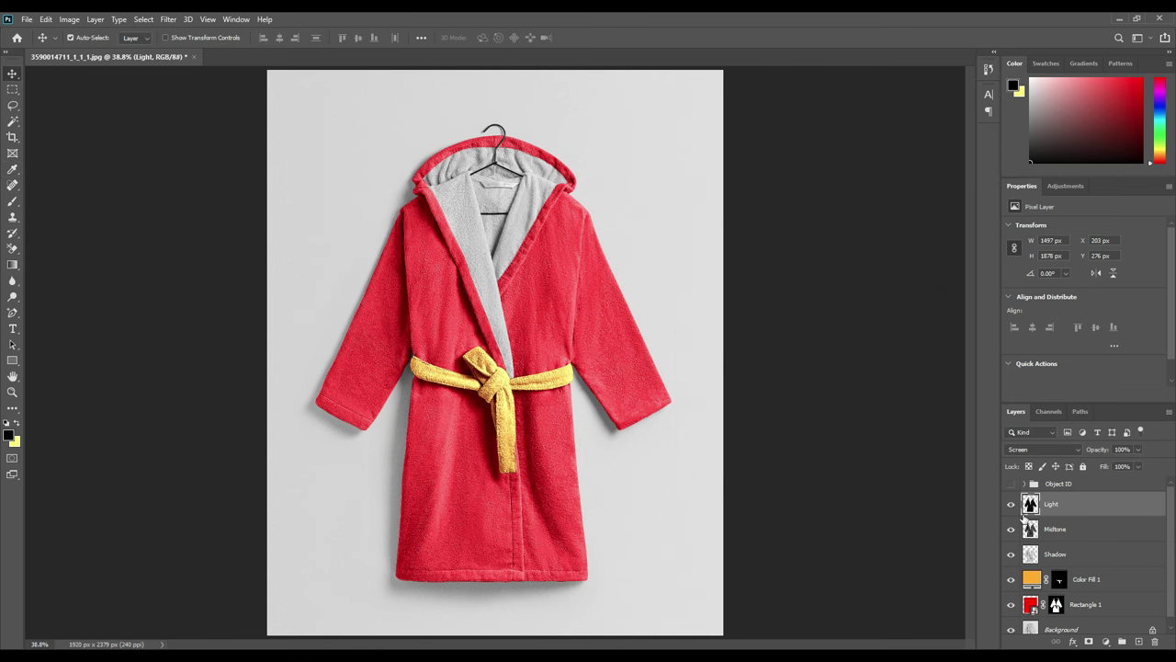
{"action": "left_click", "coordinate": [1010, 504]}
Apply Levels to the Shadow layer with input black 35
{"action": "left_click", "coordinate": [1064, 556]}
{"action": "left_click", "coordinate": [1064, 556]}
{"action": "key", "text": "ctrl+l"}
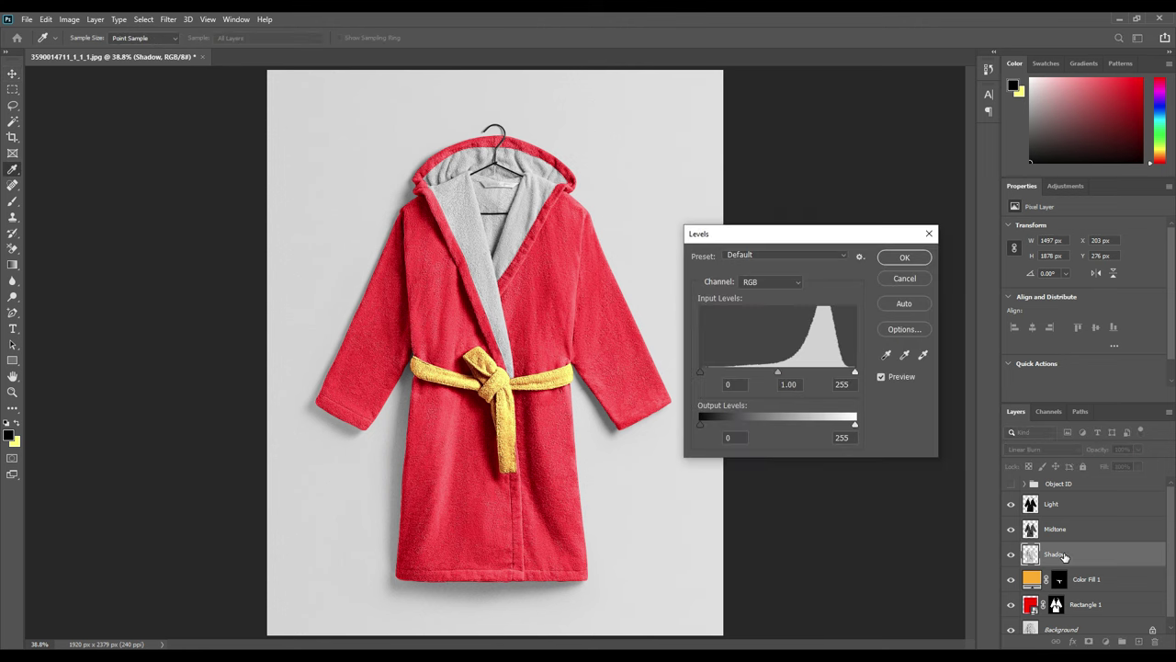
{"action": "left_click_drag", "start_coordinate": [701, 371], "coordinate": [725, 372]}
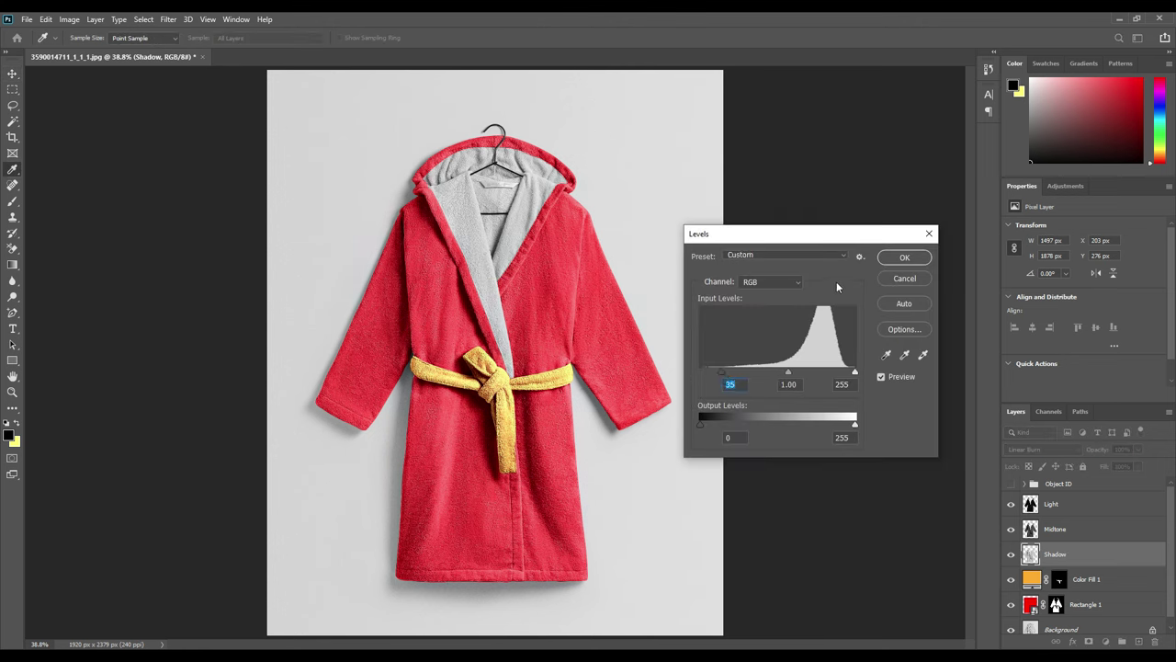
{"action": "left_click", "coordinate": [904, 257]}
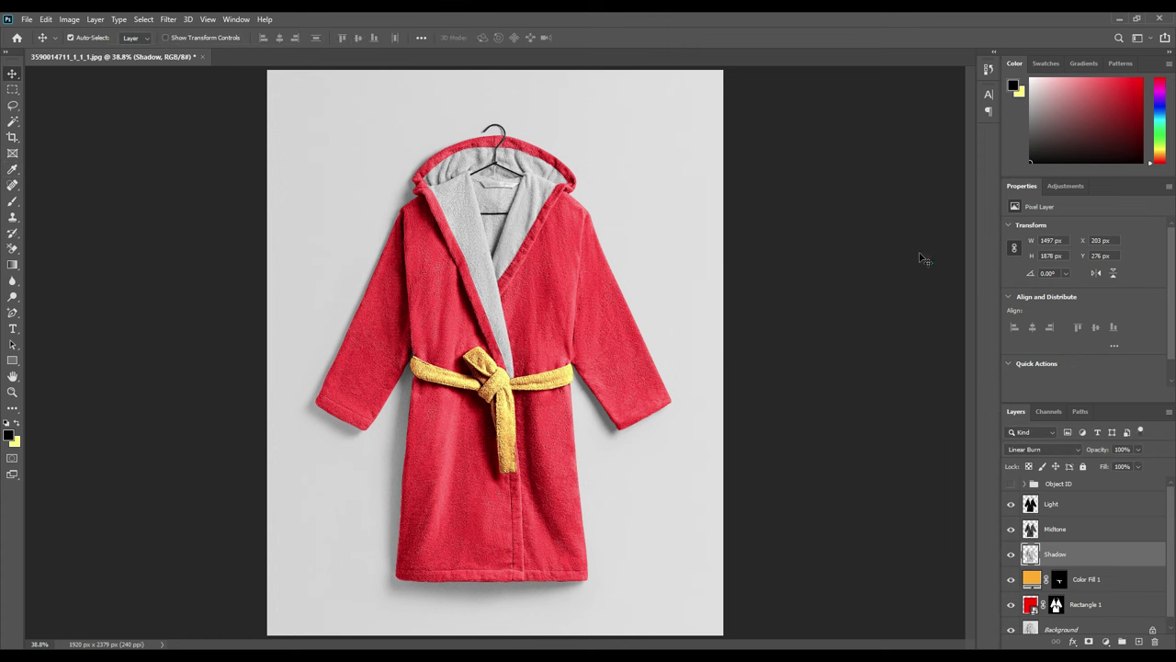
Open Rectangle 1's Smart Object contents and cover the canvas with floral pattern 15184276_5553815.jpg, tiled two across and three down at 806 px each
{"action": "left_click", "coordinate": [1042, 606]}
{"action": "double_click", "coordinate": [1031, 604]}
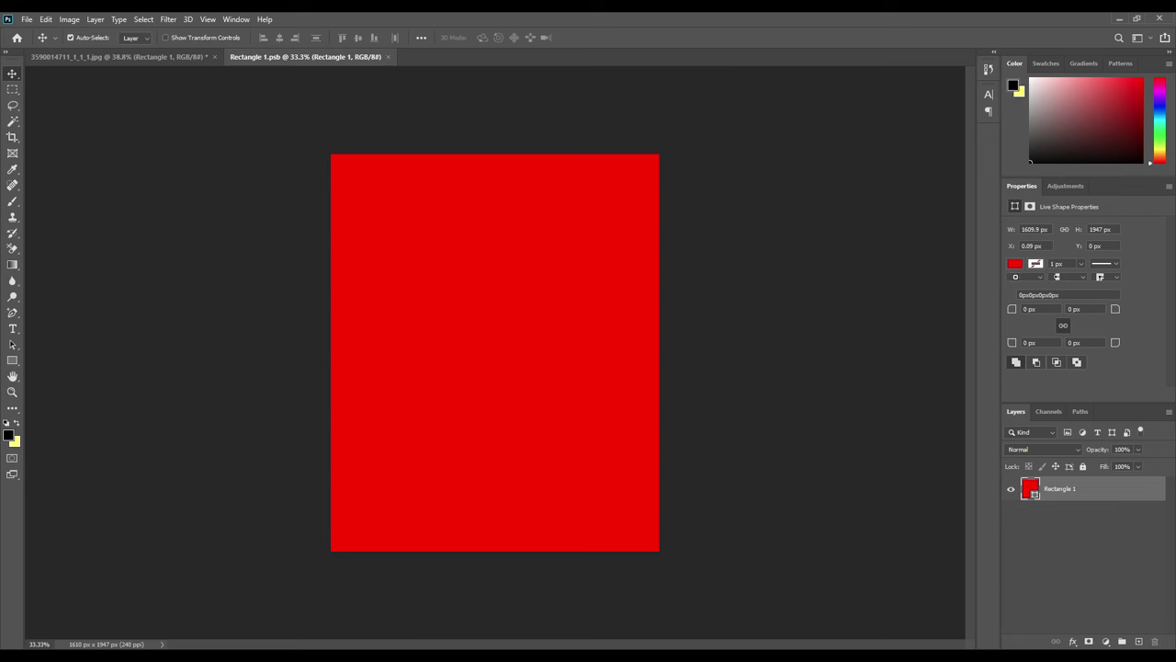
{"action": "key", "text": "alt+Tab"}
{"action": "left_click_drag", "start_coordinate": [578, 242], "coordinate": [390, 294]}
{"action": "left_click_drag", "start_coordinate": [520, 284], "coordinate": [520, 250]}
{"action": "left_click_drag", "start_coordinate": [495, 483], "coordinate": [493, 316]}
{"action": "left_click_drag", "start_coordinate": [531, 252], "coordinate": [451, 554]}
{"action": "key", "text": "Return"}
{"action": "left_click_drag", "start_coordinate": [451, 512], "coordinate": [616, 500]}
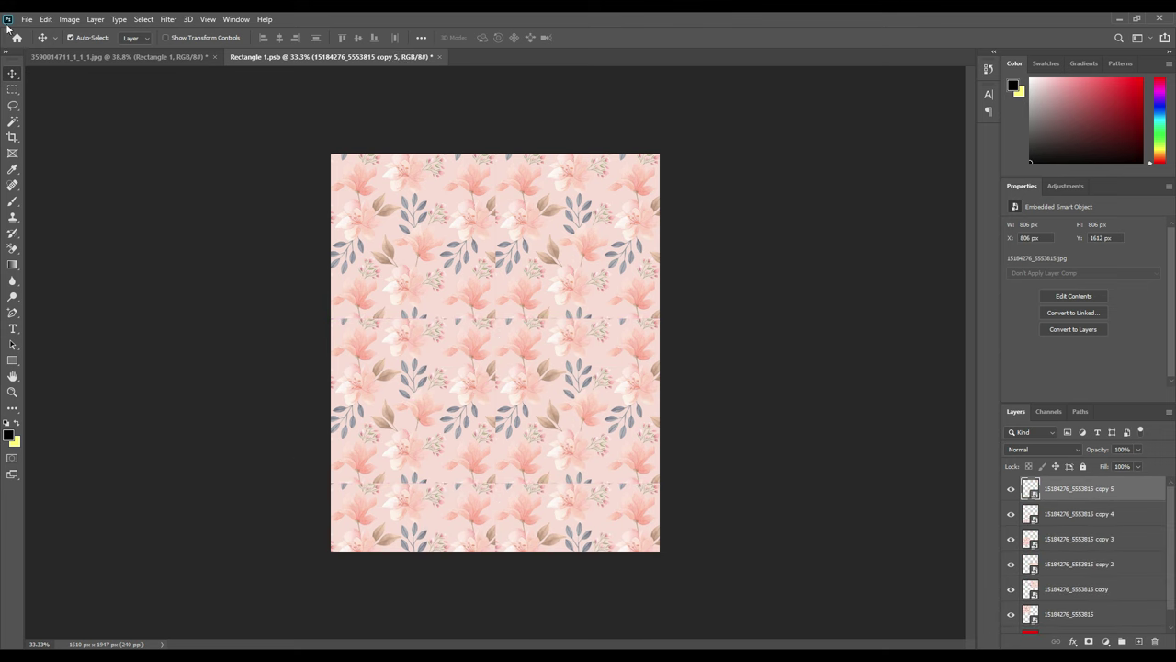
Save the Rectangle 1.psb contents and return to the bathrobe mockup document
{"action": "left_click", "coordinate": [27, 19]}
{"action": "left_click", "coordinate": [65, 156]}
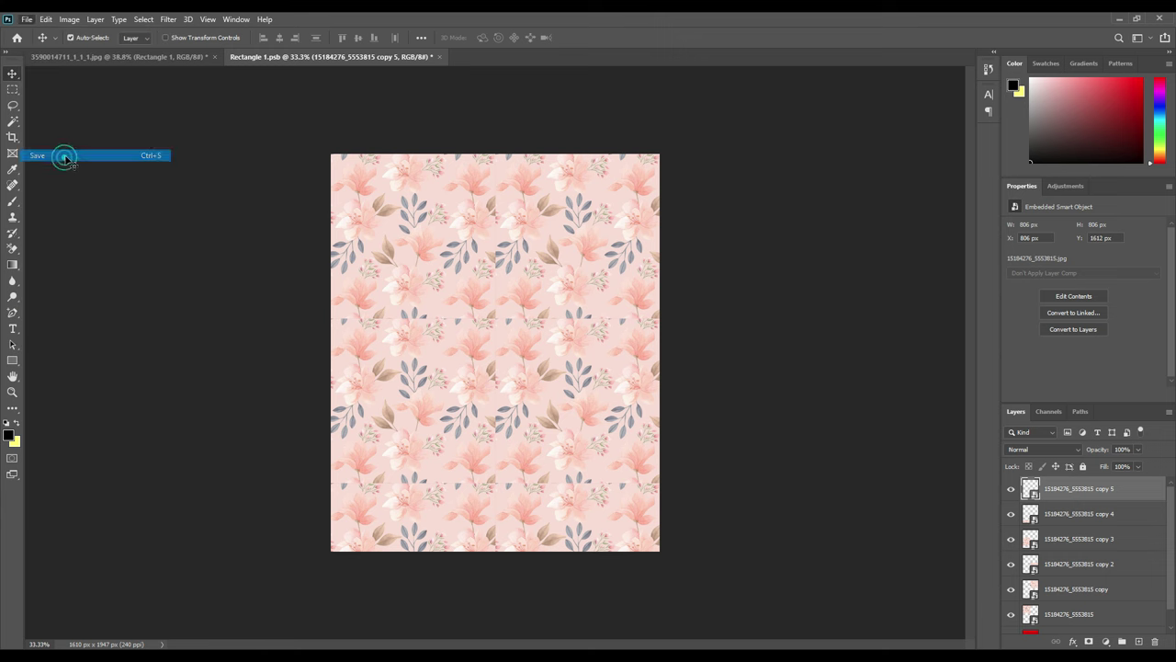
{"action": "left_click", "coordinate": [186, 57]}
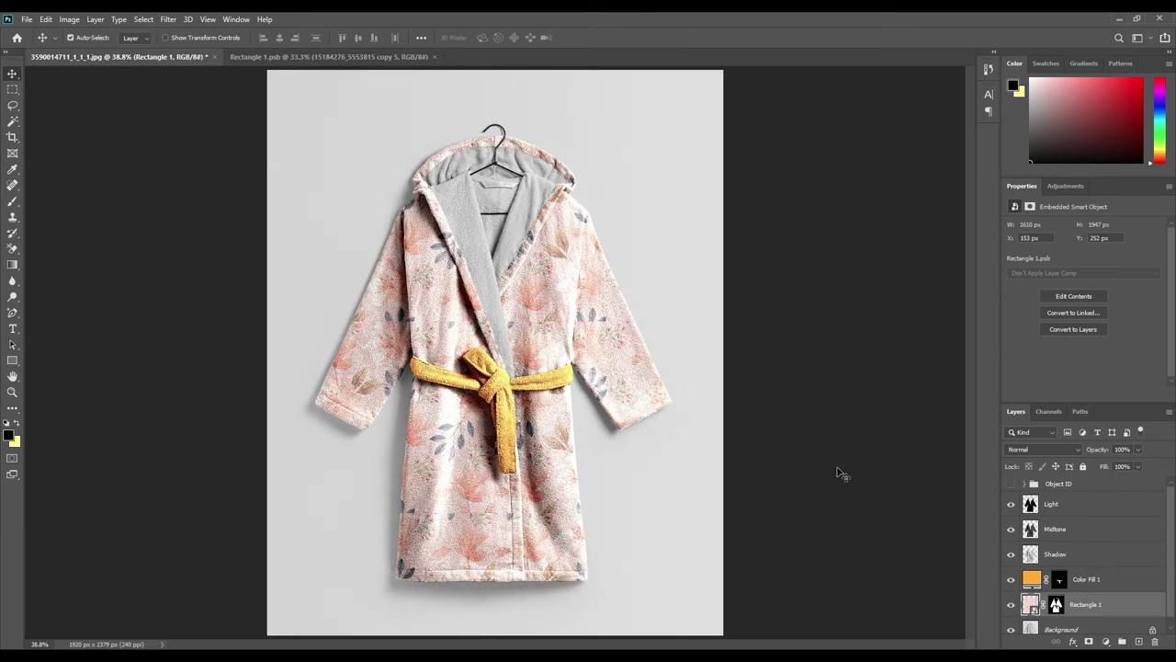
Recolour the belt's Color Fill 1 to coral #fa9676, starting from a colour sampled on the floral pattern
{"action": "double_click", "coordinate": [1033, 579]}
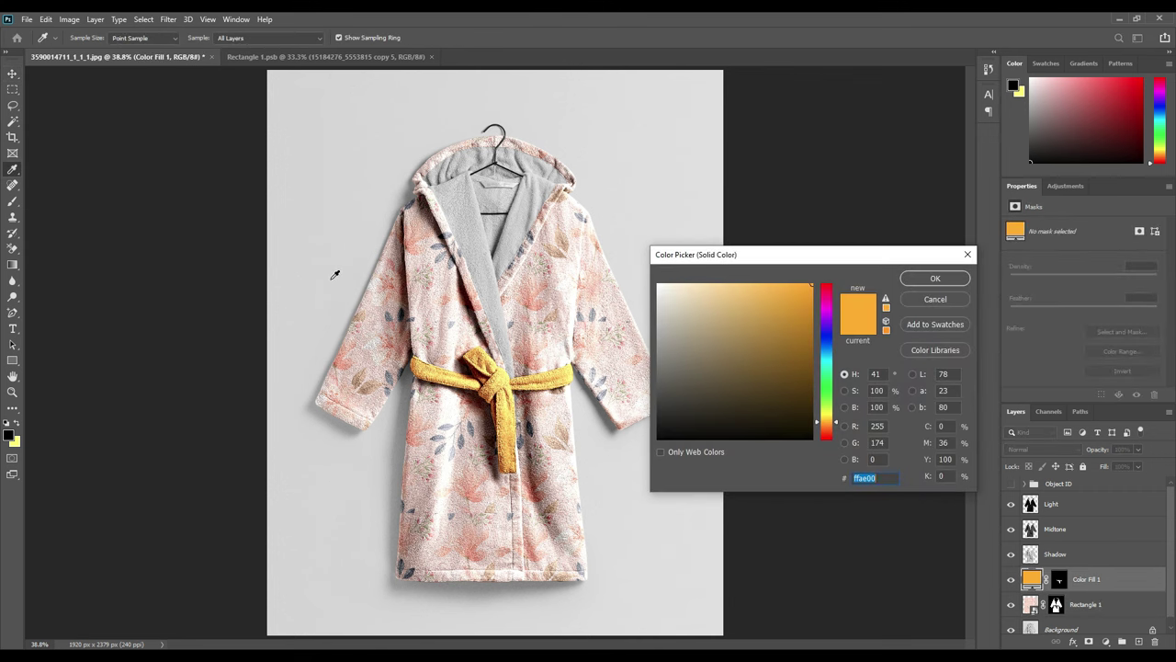
{"action": "left_click", "coordinate": [541, 296]}
{"action": "mouse_move", "coordinate": [732, 303]}
{"action": "left_mouse_down"}
{"action": "mouse_move", "coordinate": [750, 291]}
{"action": "mouse_move", "coordinate": [737, 286]}
{"action": "left_mouse_up"}
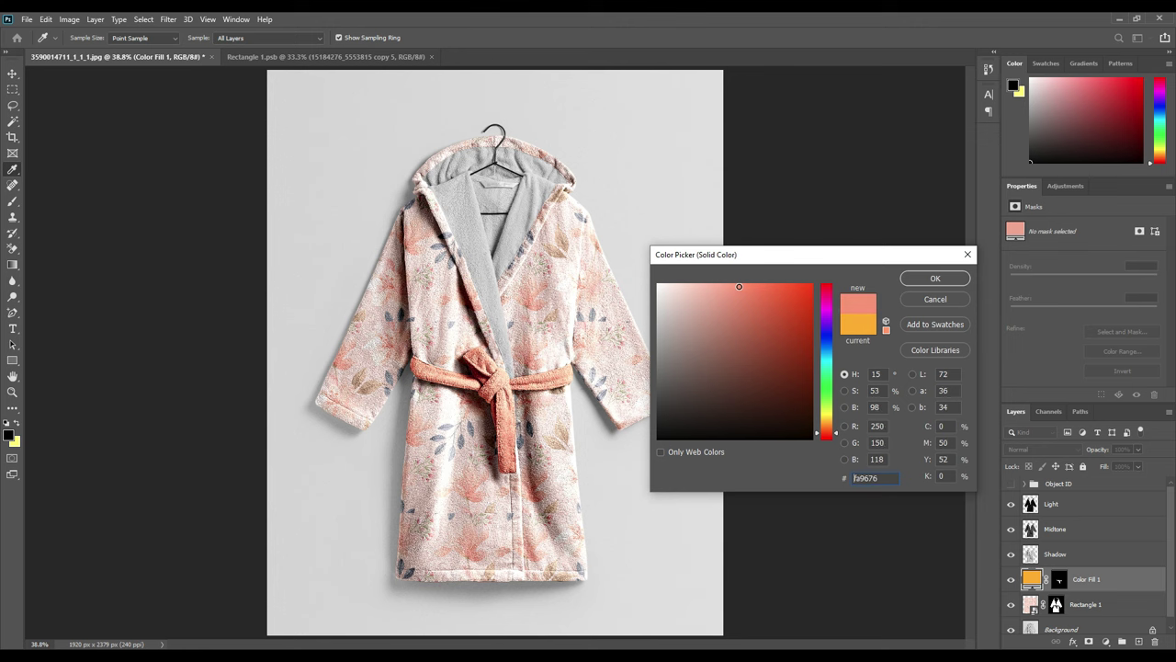
{"action": "left_click", "coordinate": [935, 279]}
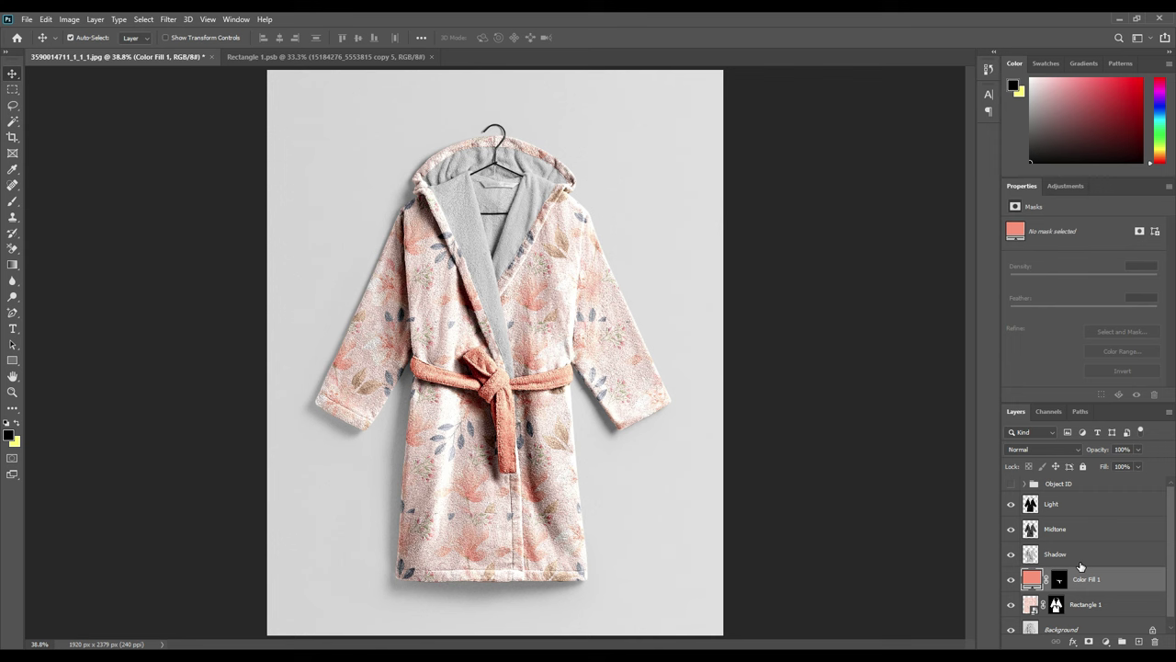
Add a solid colour fill layer directly above Background in light peach #ffd9a8, starting from a colour sampled on the robe
{"action": "scroll", "coordinate": [1077, 561], "scroll_direction": "down", "scroll_amount": 1}
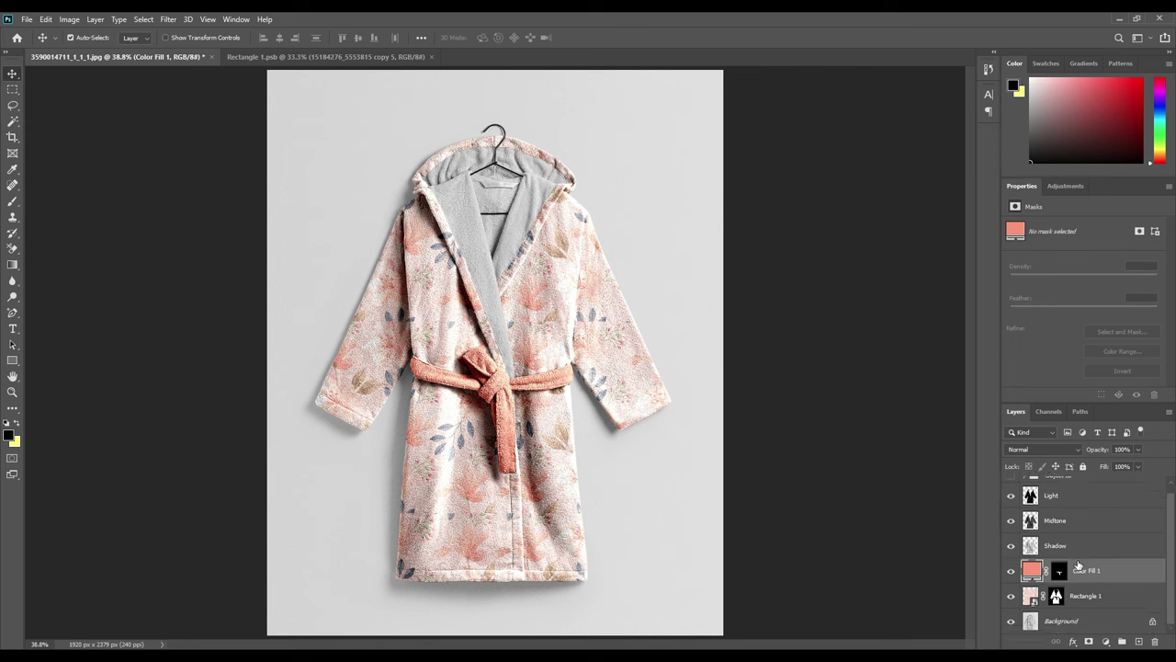
{"action": "left_click", "coordinate": [1064, 626]}
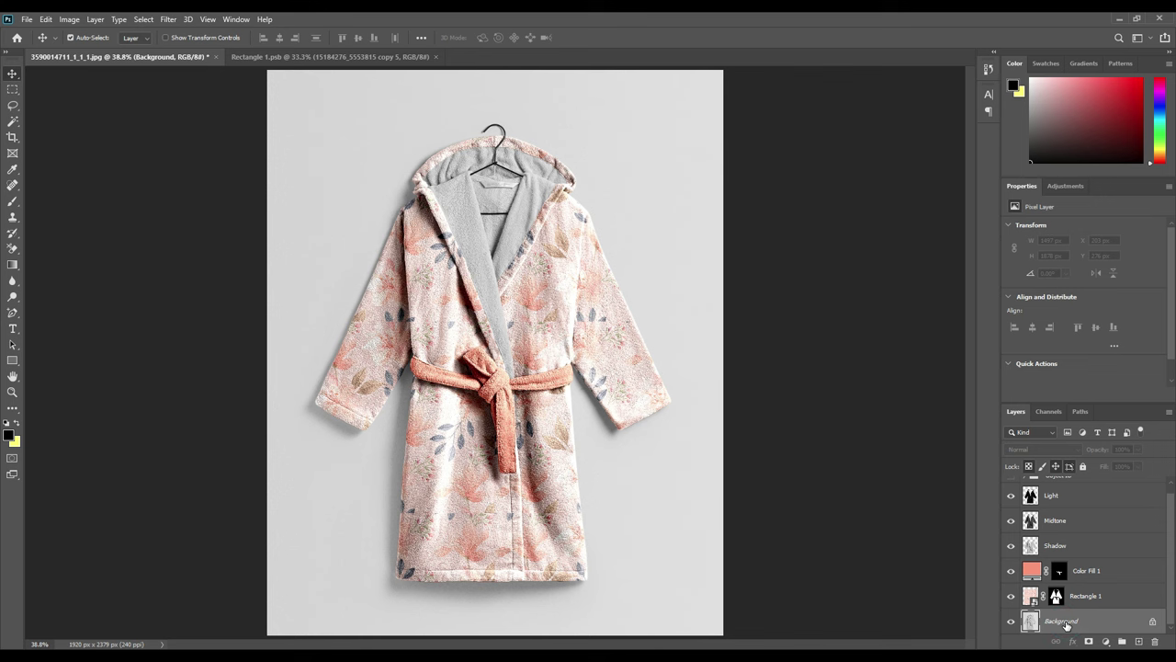
{"action": "left_click", "coordinate": [1106, 641]}
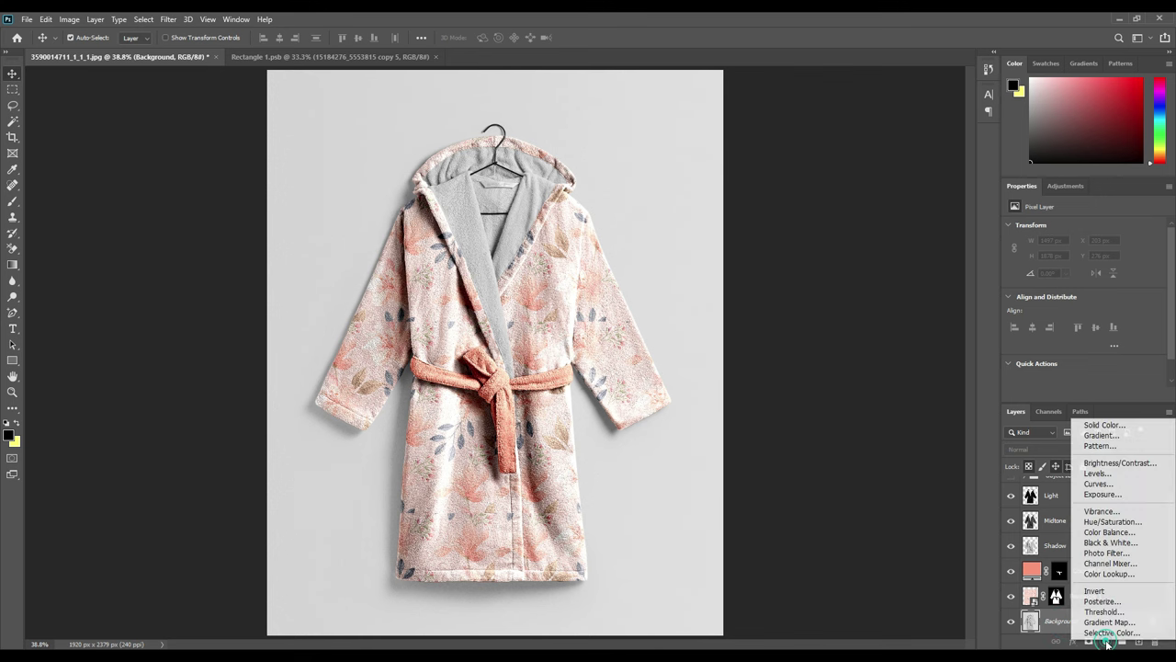
{"action": "left_click", "coordinate": [1099, 426]}
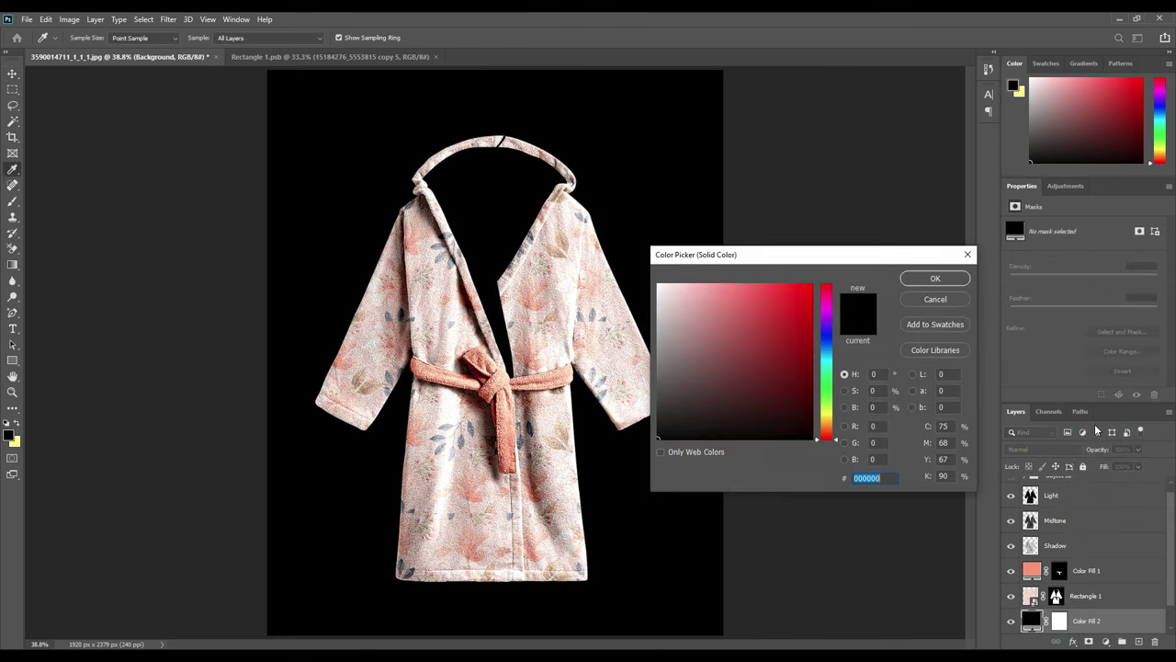
{"action": "left_click", "coordinate": [557, 372]}
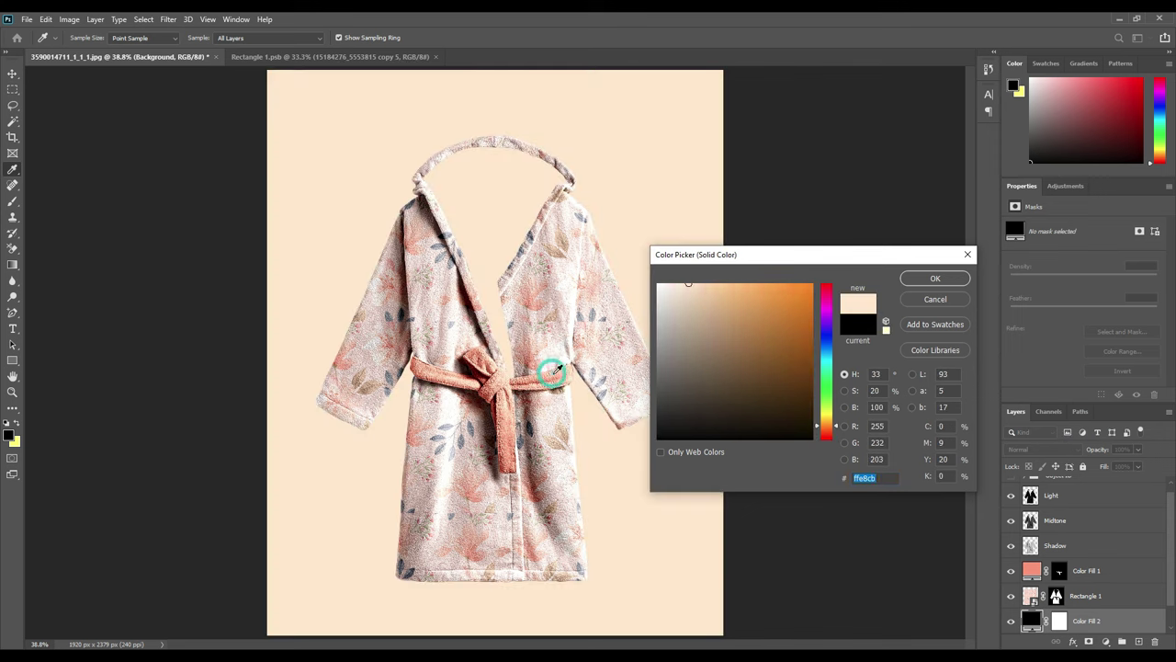
{"action": "left_click", "coordinate": [710, 283]}
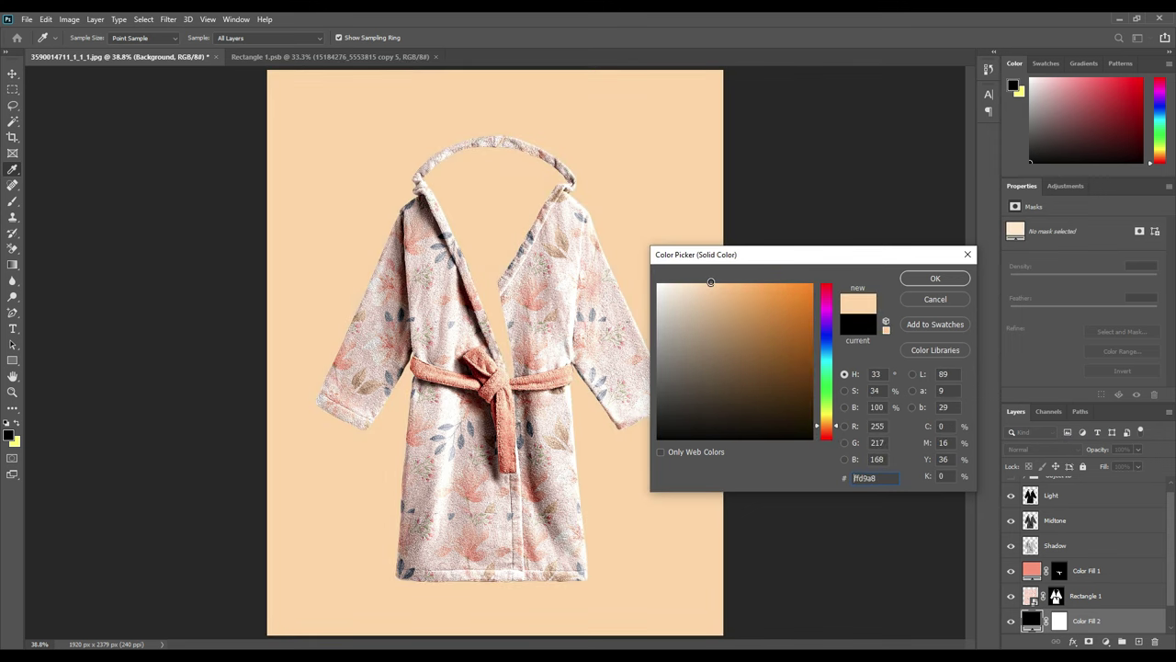
{"action": "left_click", "coordinate": [918, 279]}
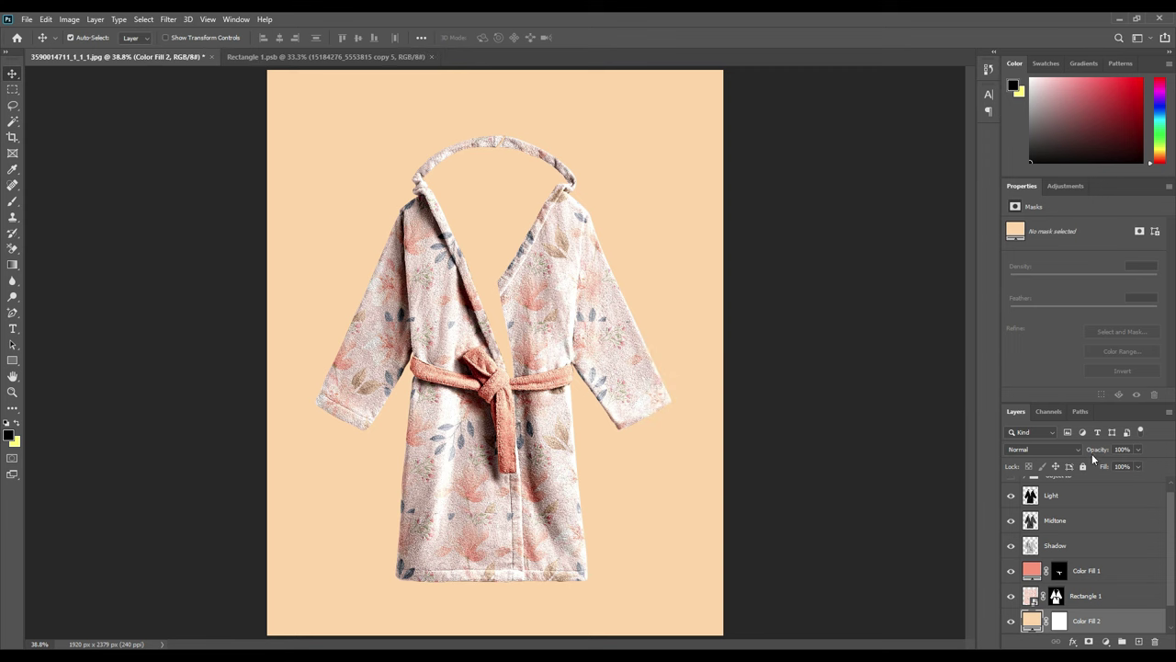
Mask the robe and hanger out of Color Fill 2 by filling the Shape 1 selection with black on its mask, and deselect
{"action": "scroll", "coordinate": [1059, 552], "scroll_direction": "up", "scroll_amount": 1}
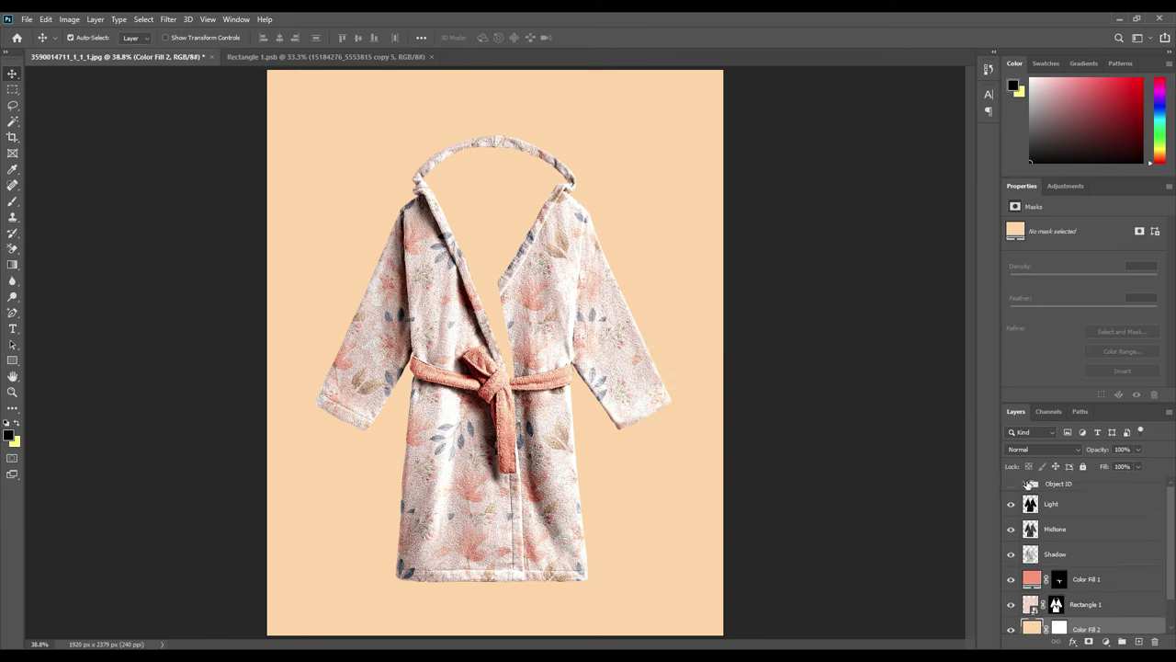
{"action": "left_click", "coordinate": [1026, 483]}
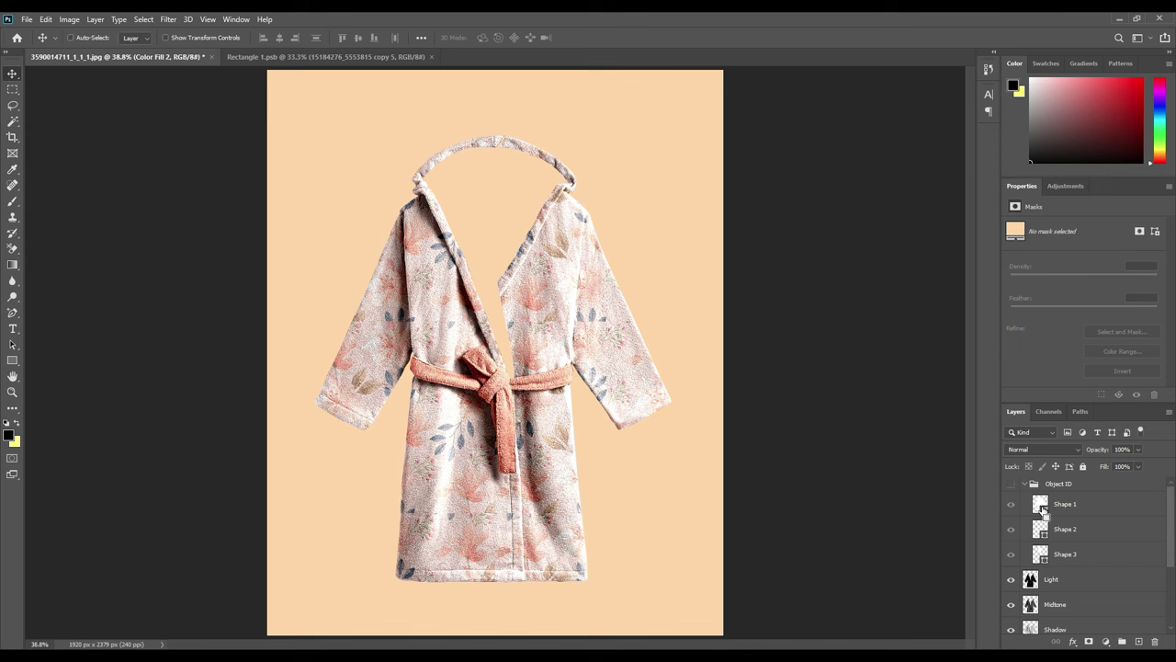
{"action": "left_click", "coordinate": [1041, 506], "text": "ctrl"}
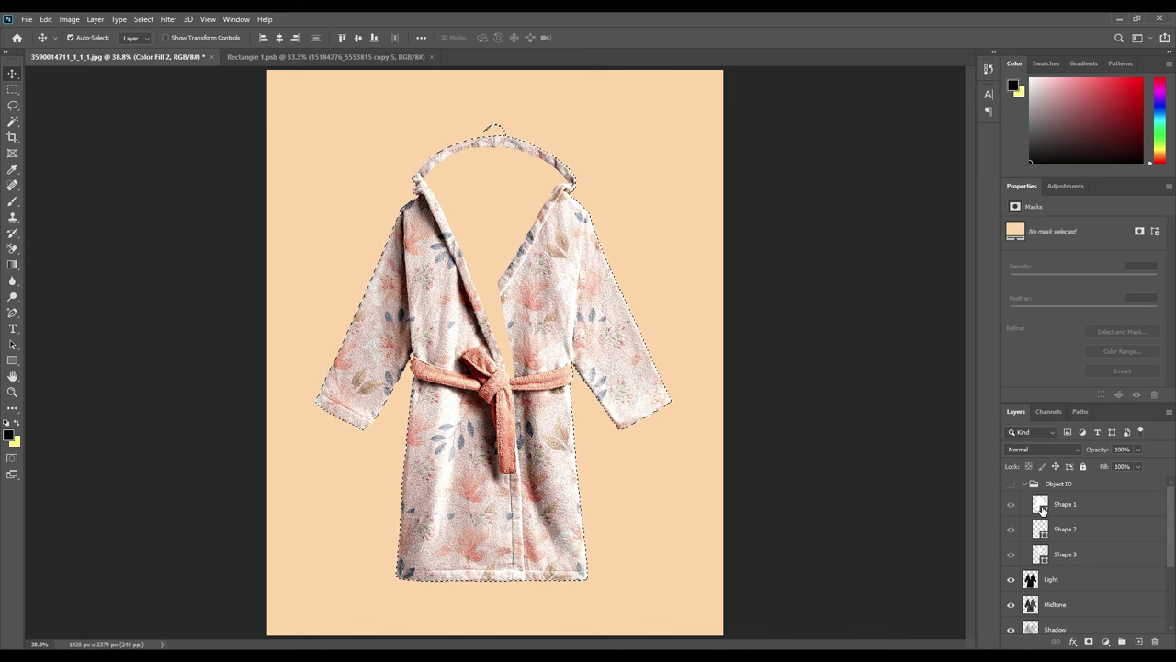
{"action": "left_click", "coordinate": [1026, 485]}
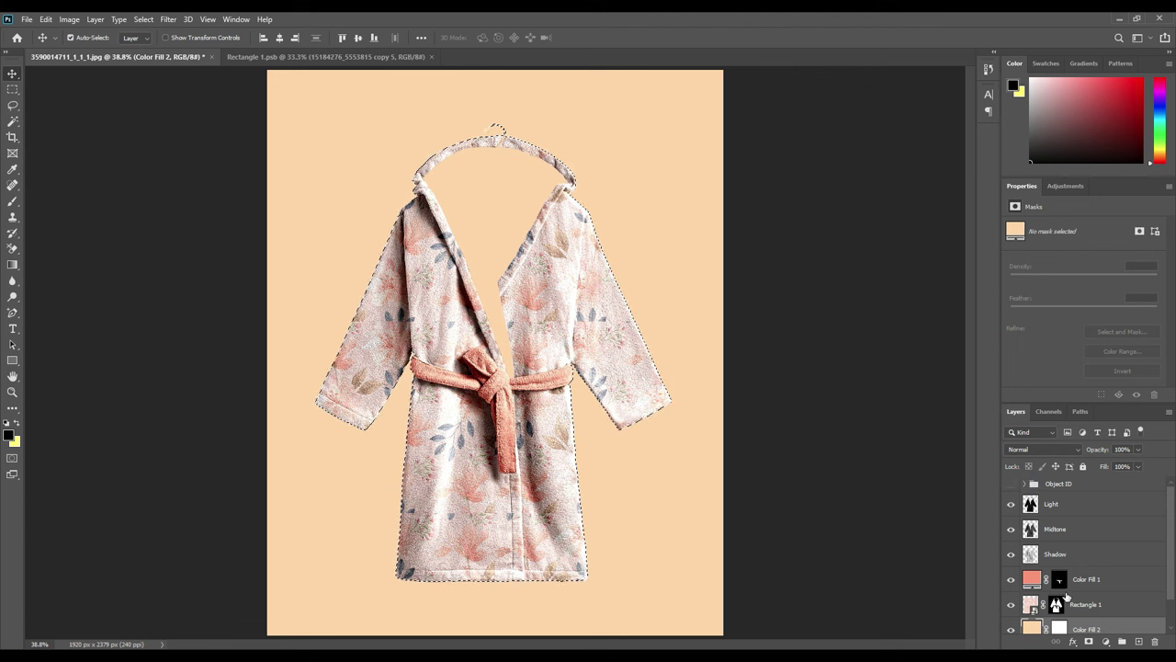
{"action": "scroll", "coordinate": [1055, 609], "scroll_direction": "down", "scroll_amount": 1}
{"action": "left_click", "coordinate": [1057, 595]}
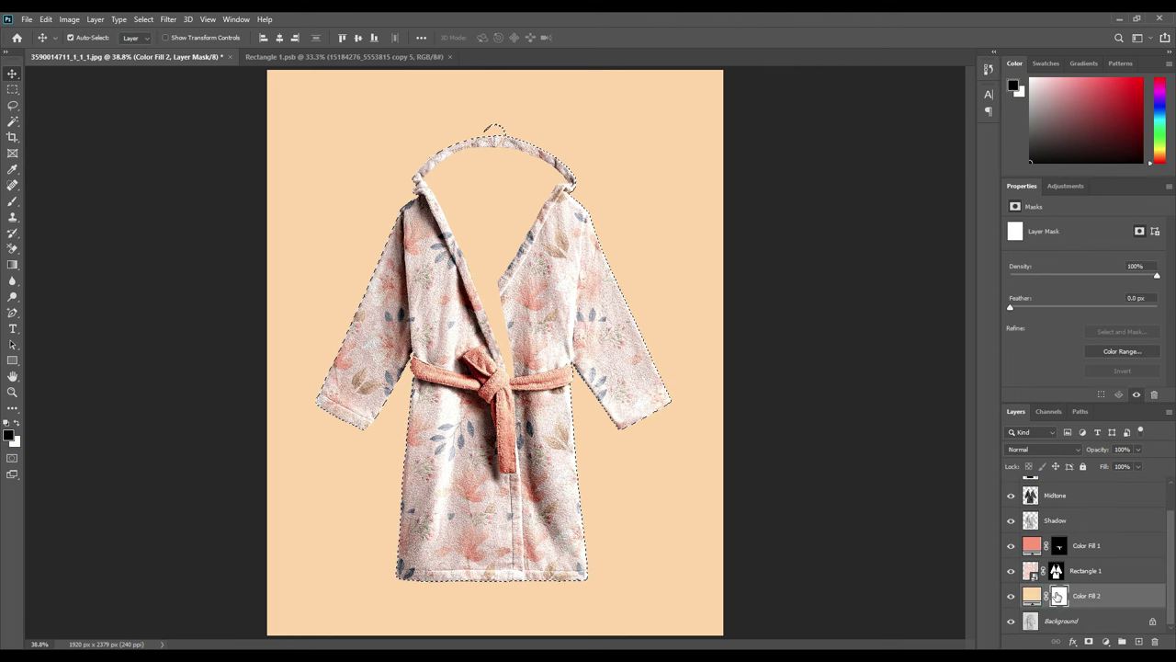
{"action": "left_click", "coordinate": [18, 425]}
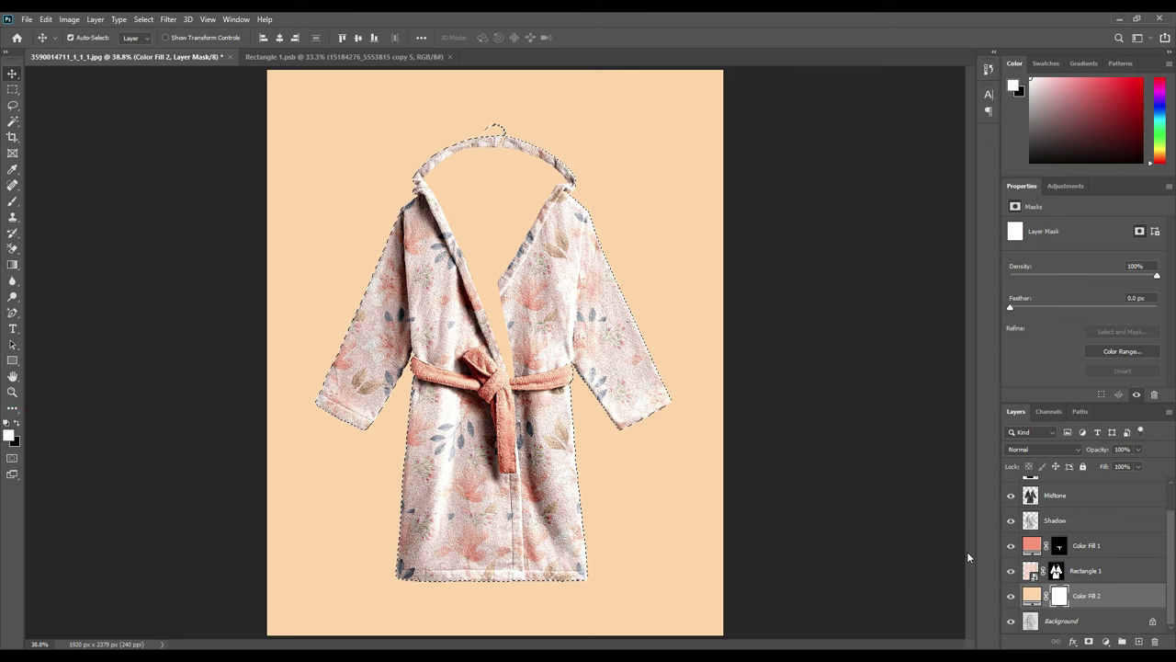
{"action": "key", "text": "ctrl+BackSpace"}
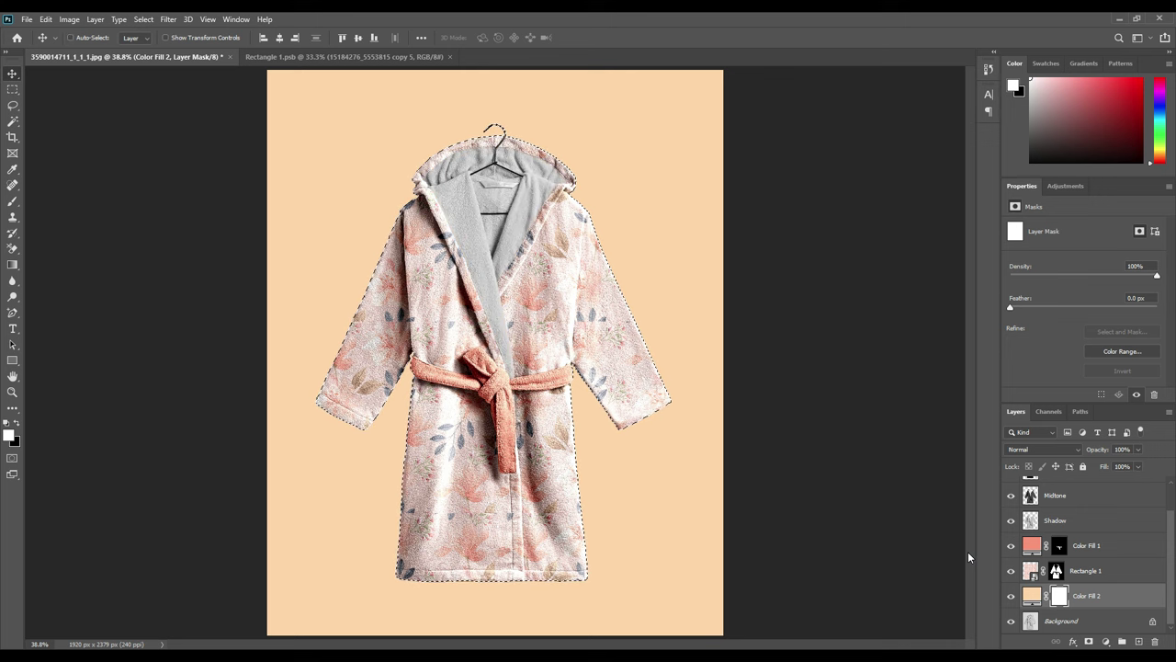
{"action": "key", "text": "ctrl+d"}
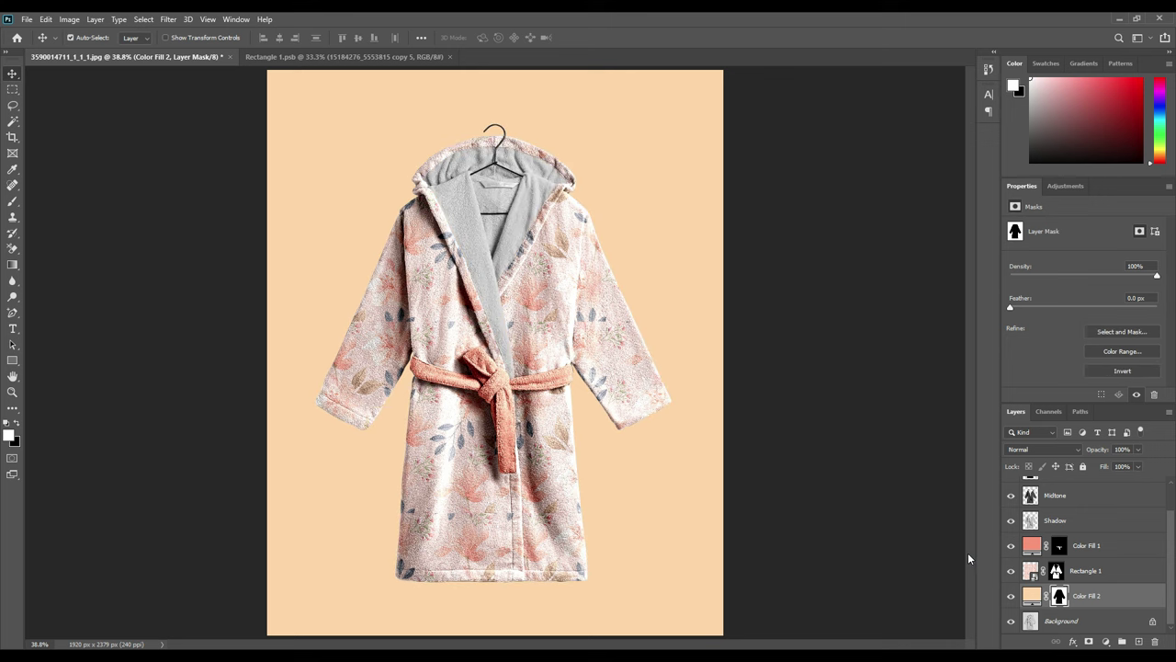
Set the blend mode of the Color Fill 2 background layer to Linear Burn
{"action": "left_click", "coordinate": [1099, 599]}
{"action": "left_click", "coordinate": [1062, 448]}
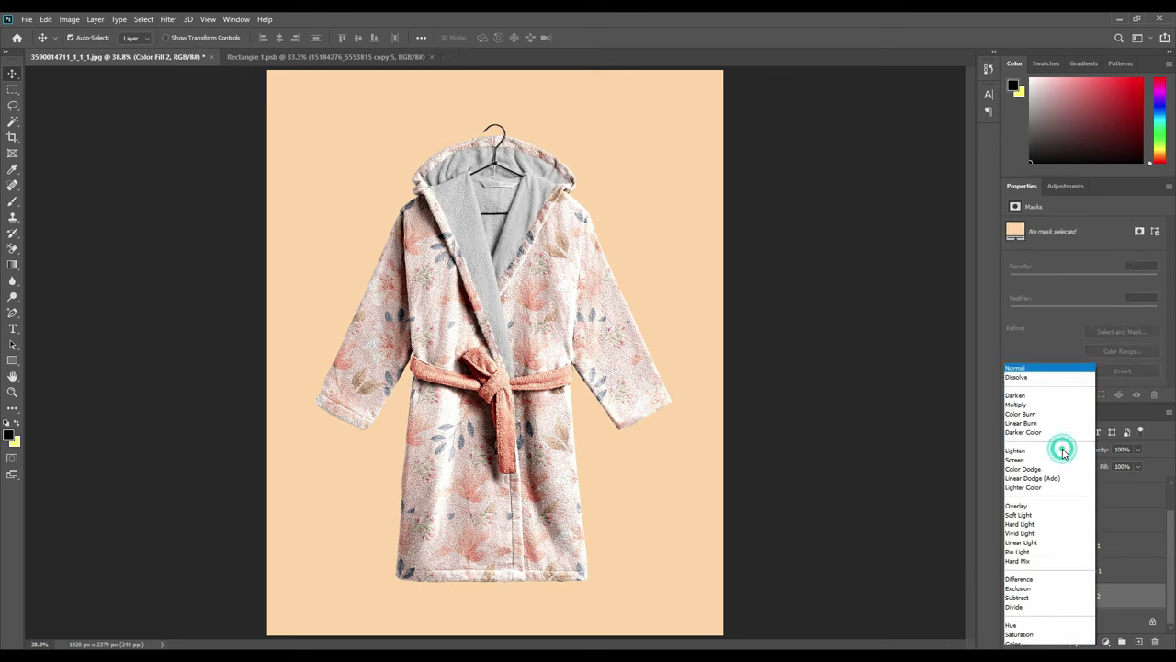
{"action": "left_click", "coordinate": [1031, 410]}
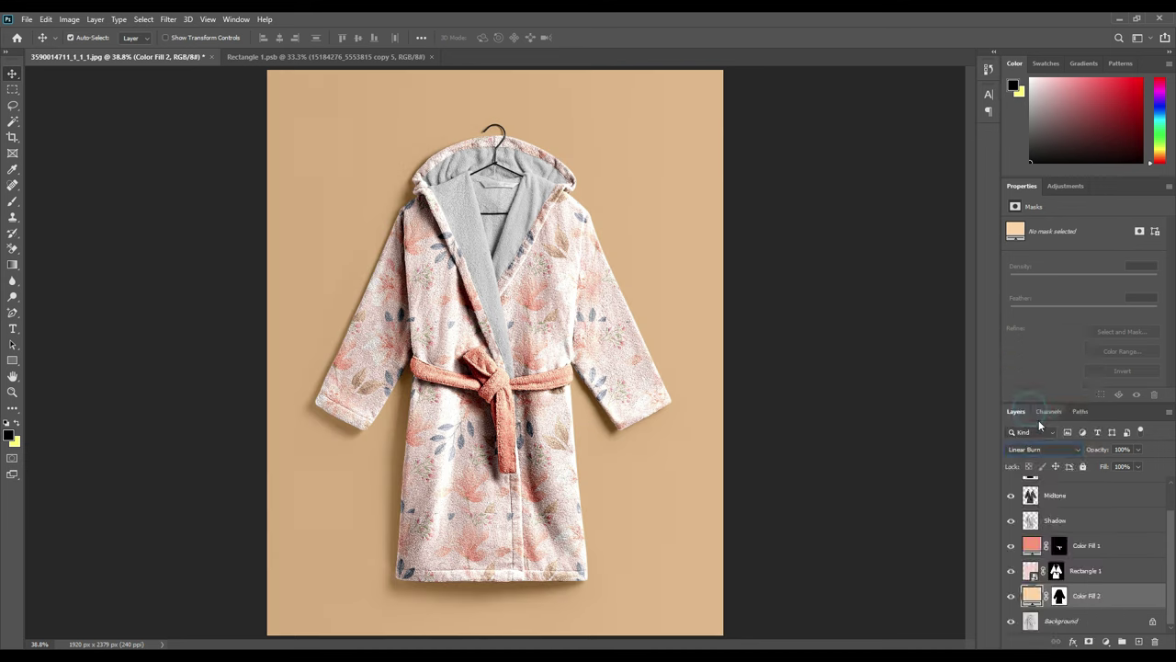
Lighten the Color Fill 2 background colour to a pale cream and hide the layer to compare with the original backdrop
{"action": "double_click", "coordinate": [1030, 596]}
{"action": "left_click_drag", "start_coordinate": [721, 288], "coordinate": [676, 282]}
{"action": "left_click", "coordinate": [934, 277]}
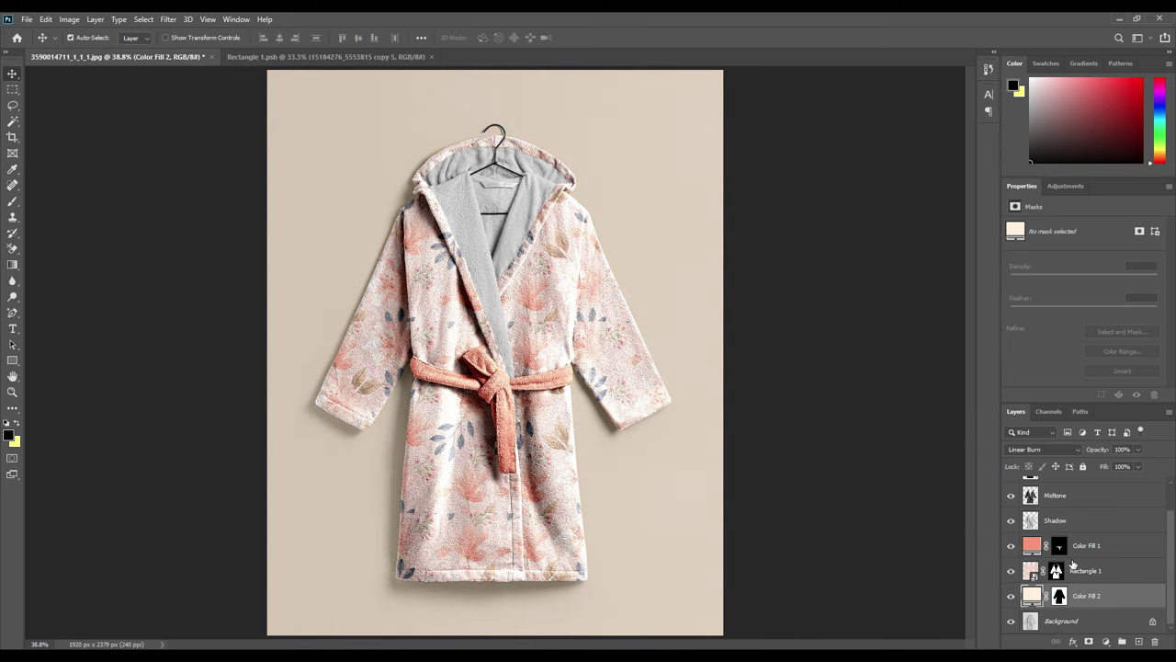
{"action": "left_click", "coordinate": [1011, 597]}
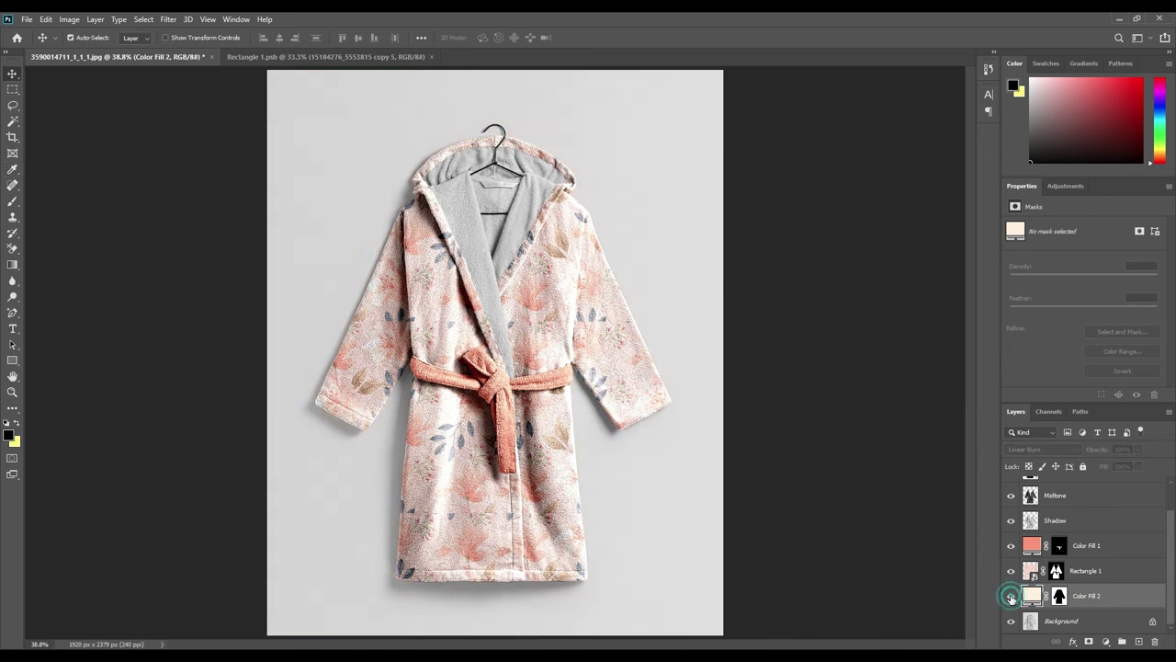